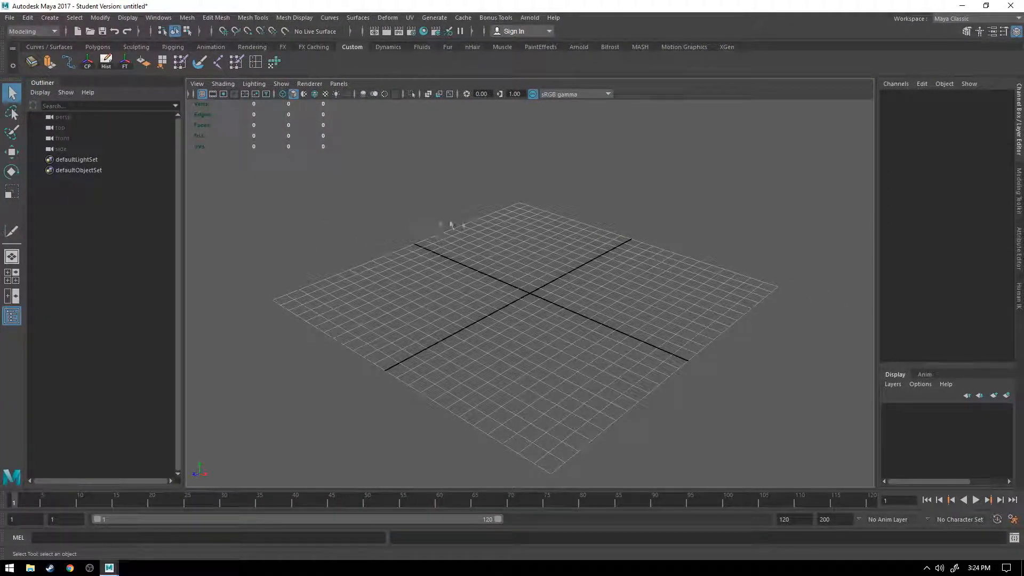
# Step: Create a polygon plane at the origin and frame it in the viewport
pyautogui.click(128, 18)
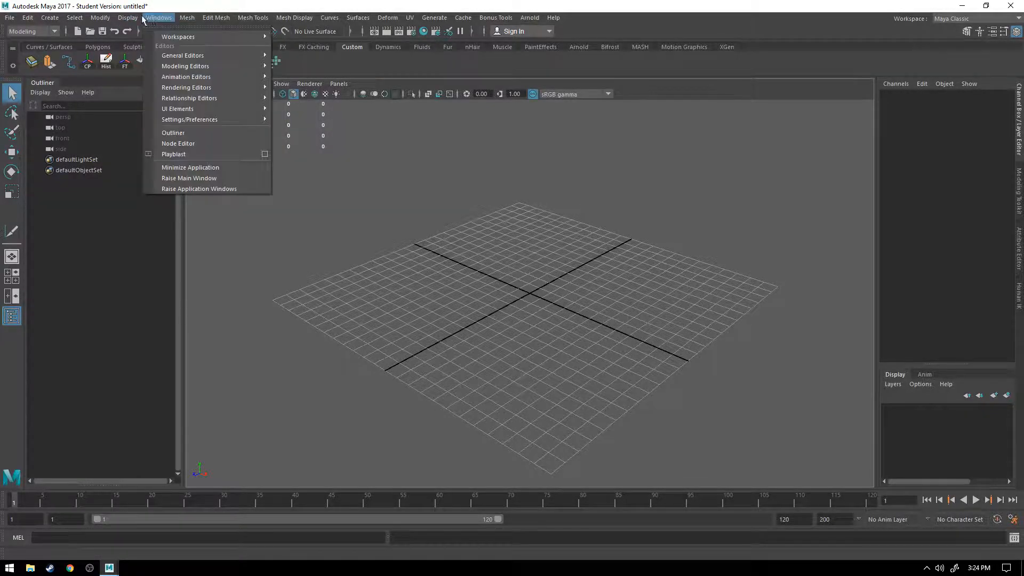
pyautogui.moveTo(10, 18)
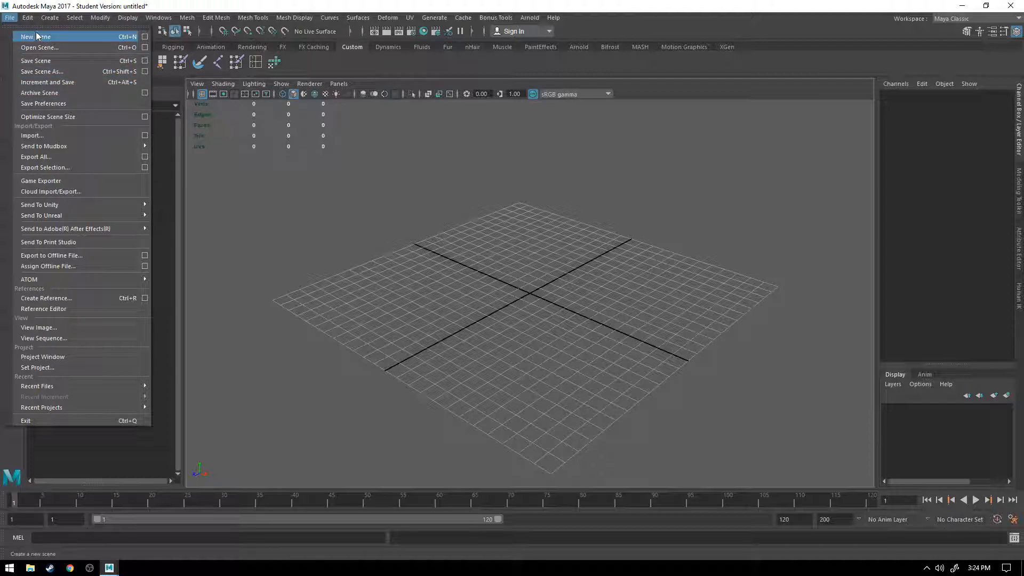
pyautogui.moveTo(49, 18)
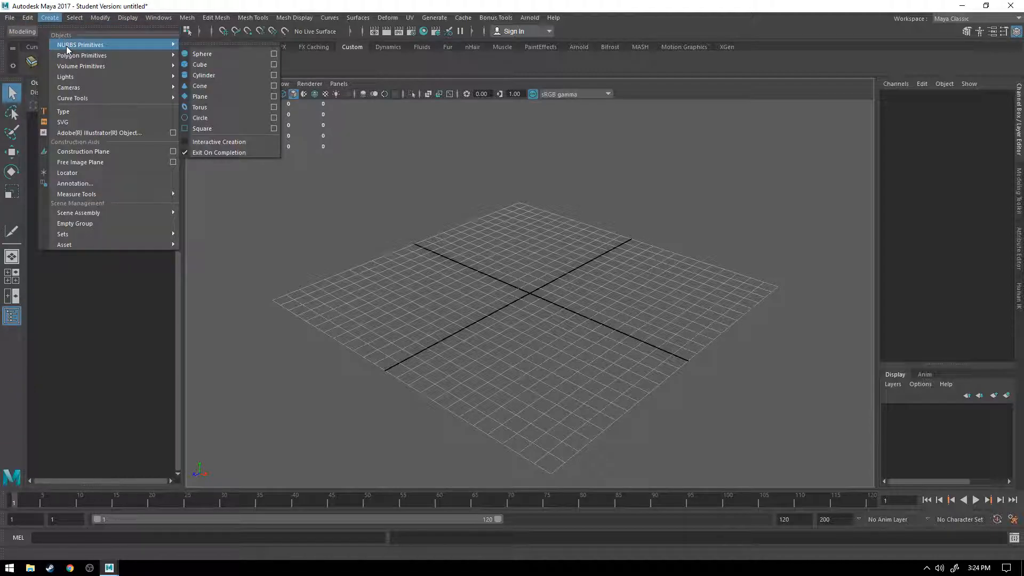
pyautogui.moveTo(69, 55)
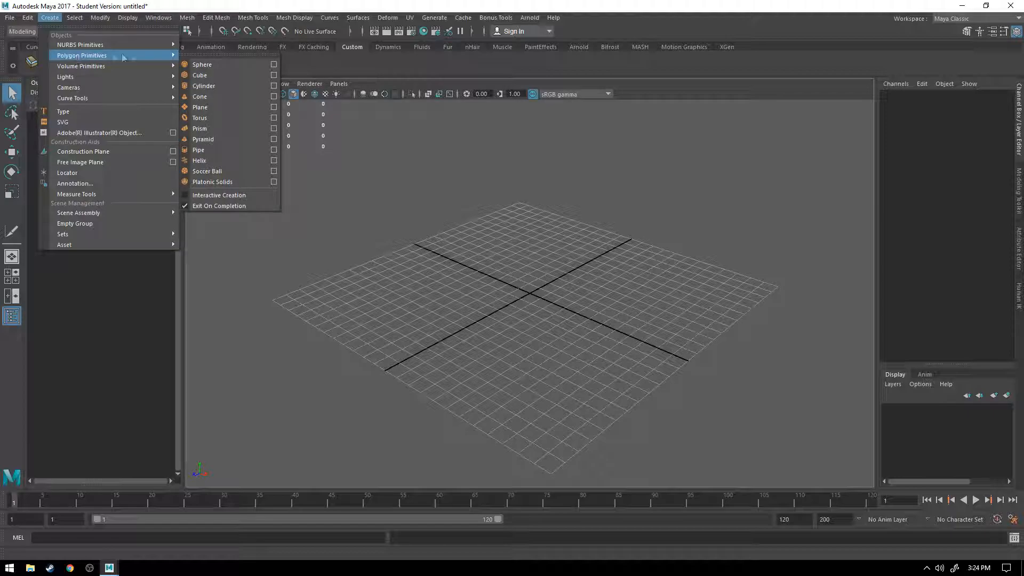
pyautogui.click(211, 107)
pyautogui.press('f')
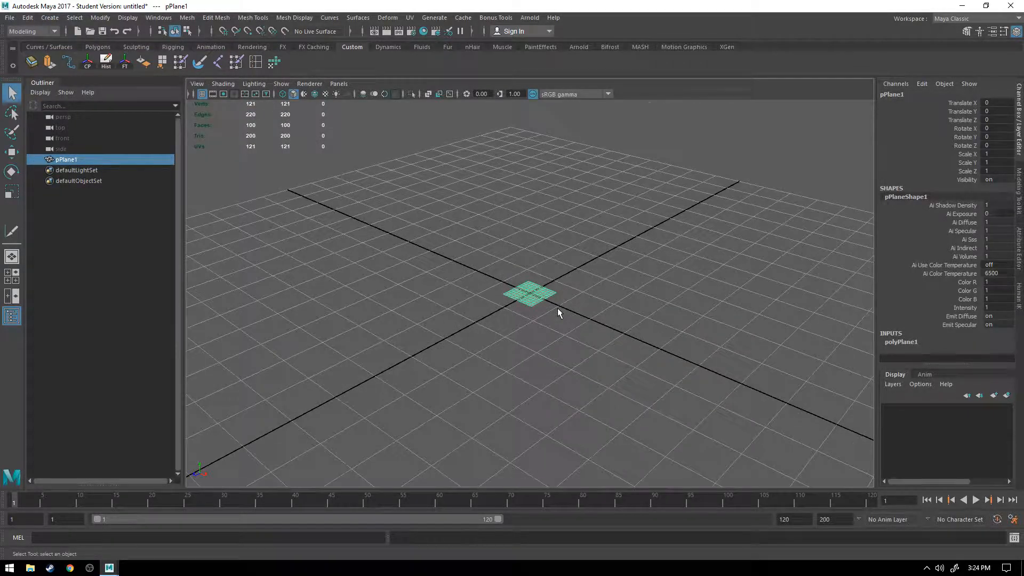
# Step: Set the plane's Subdivisions Width and Subdivisions Height to 1
pyautogui.click(901, 341)
pyautogui.scroll(-2, 928, 341)
pyautogui.click(991, 335)
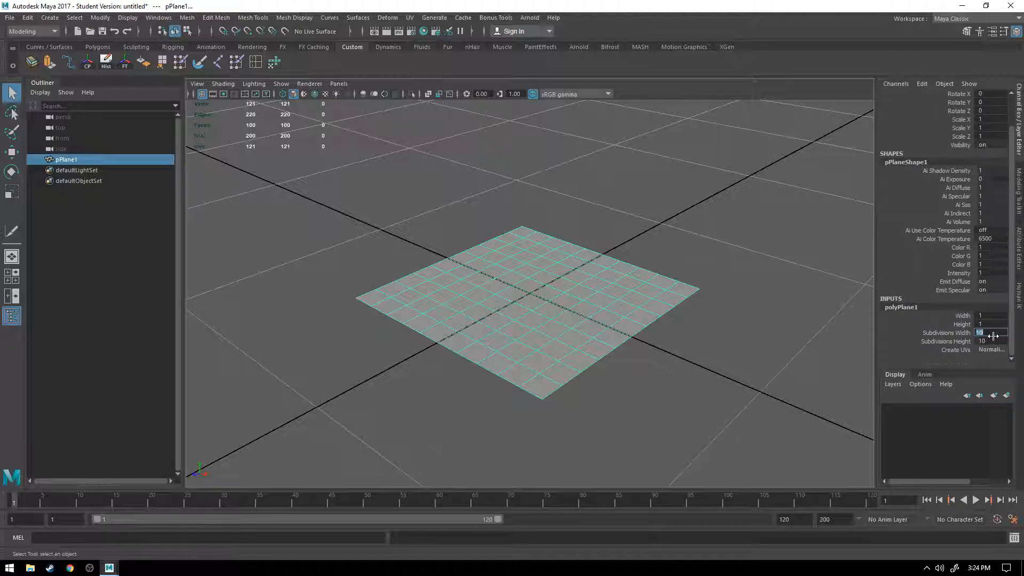
pyautogui.write('1')
pyautogui.press('Tab')
pyautogui.write('1')
pyautogui.press('Tab')
pyautogui.click(662, 420)
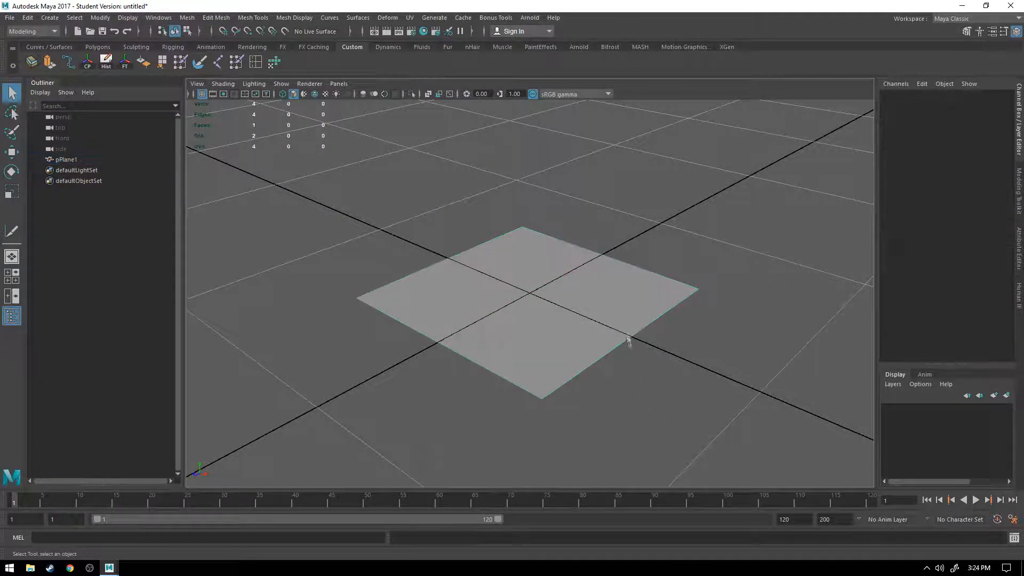
# Step: Stand the plane upright by setting its Rotate X to 90
pyautogui.click(434, 293)
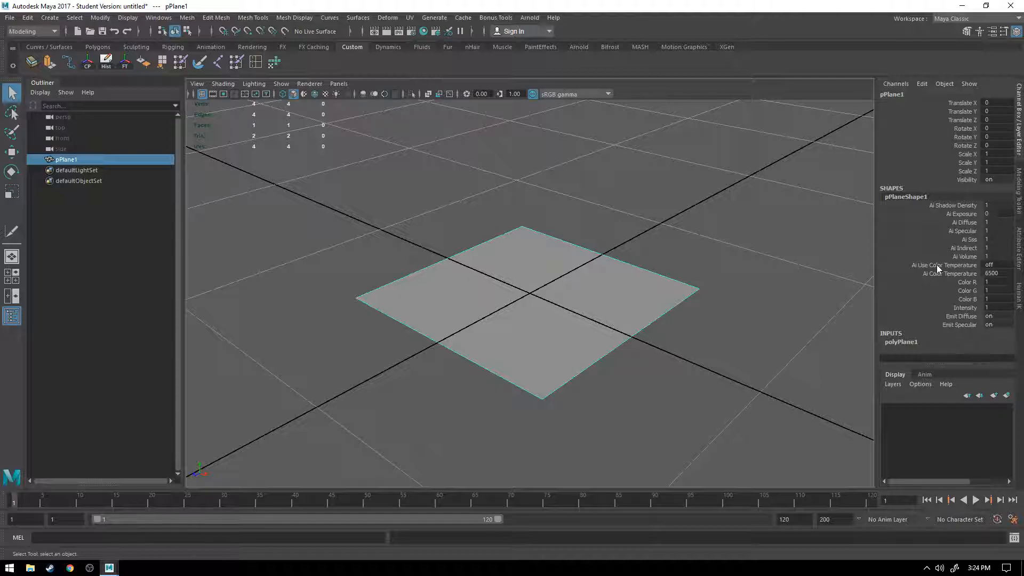
pyautogui.press('r')
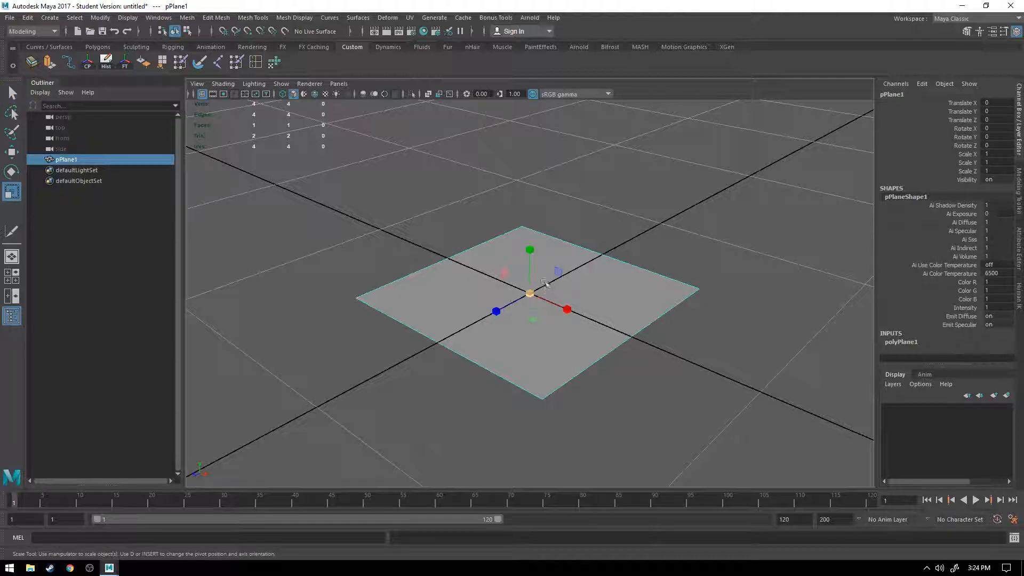
pyautogui.press('e')
pyautogui.scroll(-10, 548, 260)
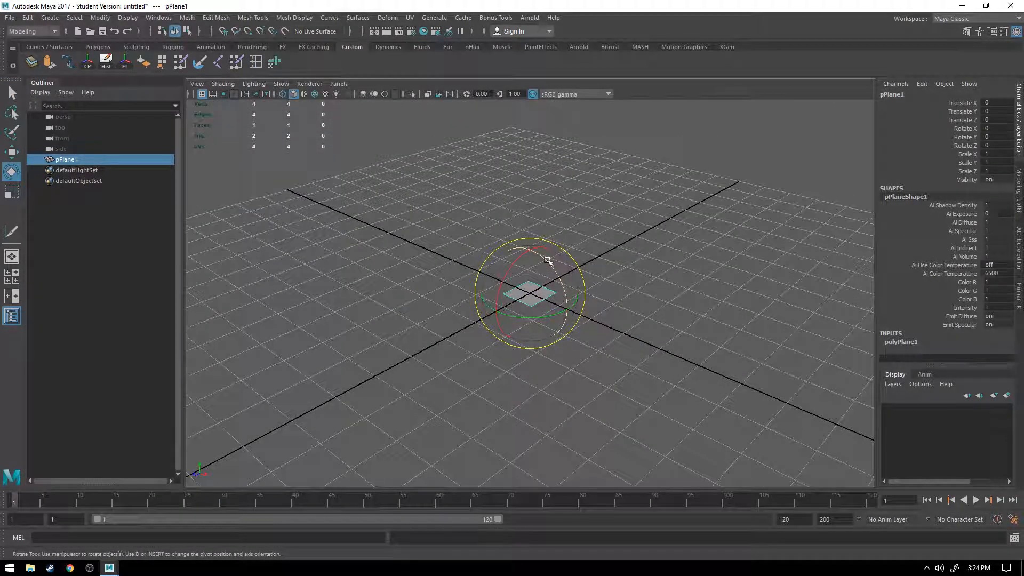
pyautogui.scroll(8, 536, 267)
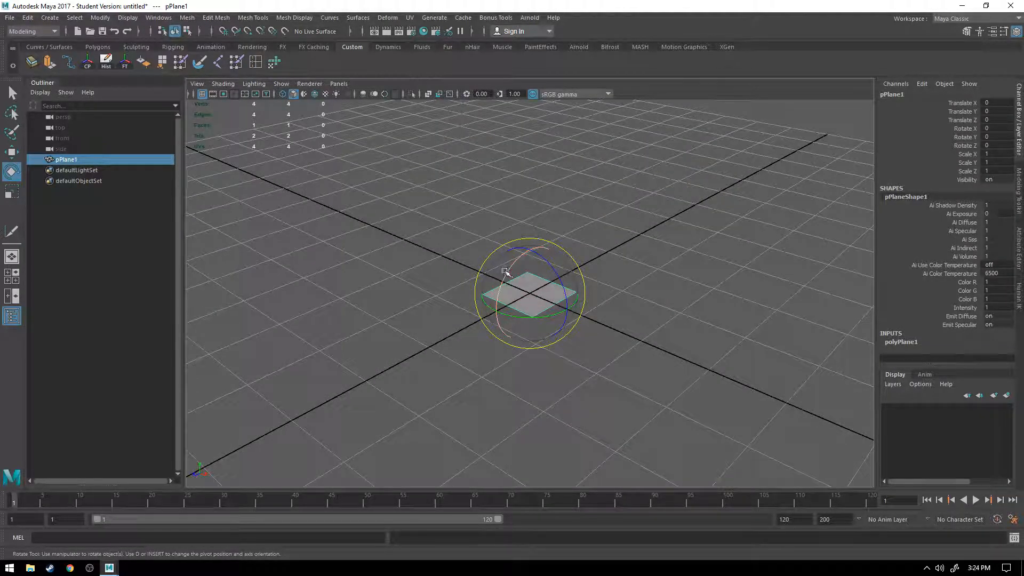
pyautogui.moveTo(510, 268); pyautogui.dragTo(482, 327)
pyautogui.keyDown('alt'); pyautogui.moveTo(641, 380); pyautogui.dragTo(538, 367); pyautogui.keyUp('alt')
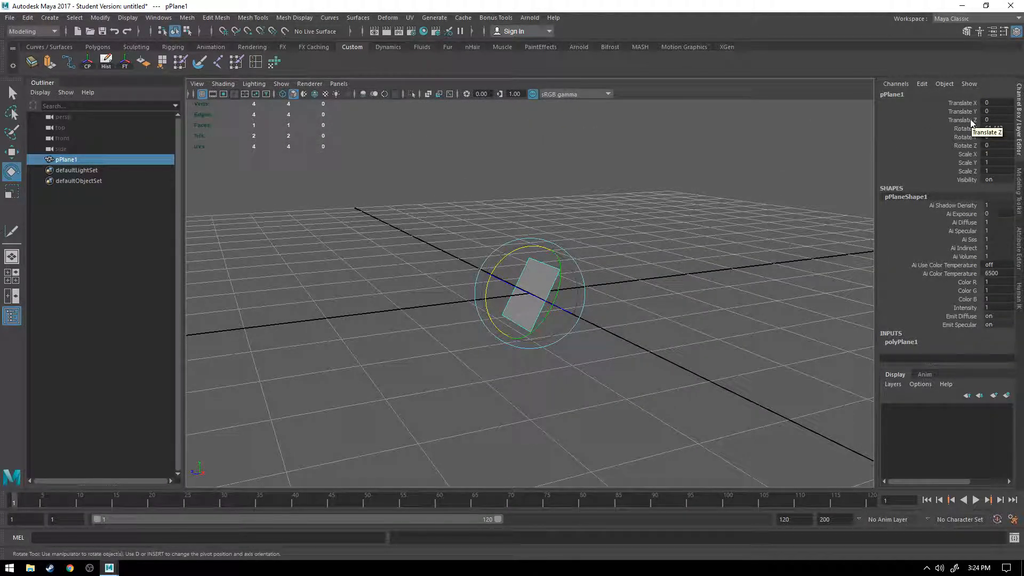
pyautogui.doubleClick(991, 130)
pyautogui.write('90')
pyautogui.press('Return')
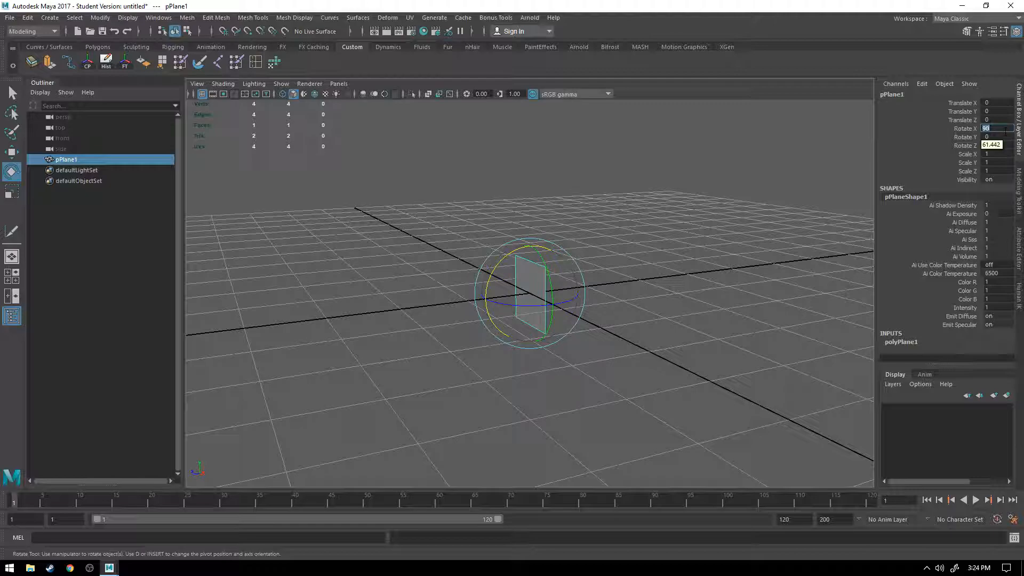
# Step: Set the Move tool's axis orientation to World
pyautogui.keyDown('alt'); pyautogui.moveTo(620, 282); pyautogui.dragTo(656, 316, button='right'); pyautogui.keyUp('alt')
pyautogui.click(647, 351)
pyautogui.keyDown('alt'); pyautogui.moveTo(649, 353); pyautogui.dragTo(555, 334); pyautogui.keyUp('alt')
pyautogui.click(555, 333)
pyautogui.press('w')
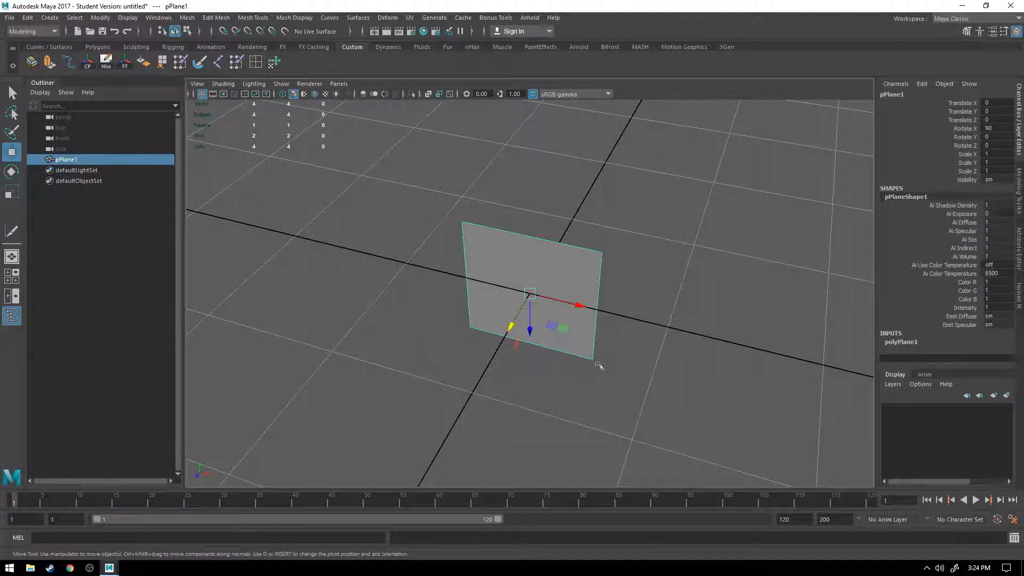
pyautogui.scroll(-3, 591, 363)
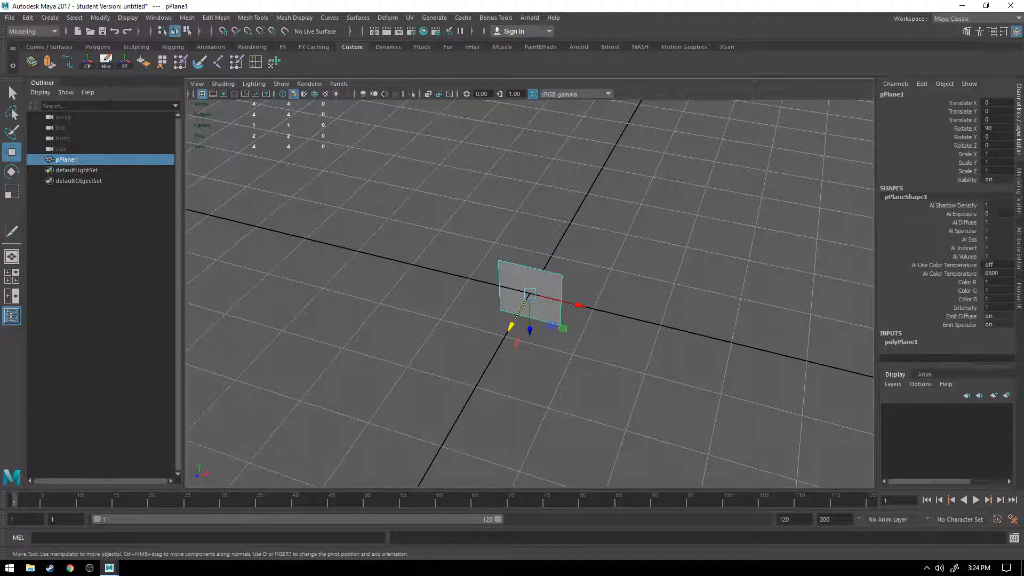
pyautogui.keyDown('alt'); pyautogui.moveTo(599, 367); pyautogui.dragTo(536, 272); pyautogui.keyUp('alt')
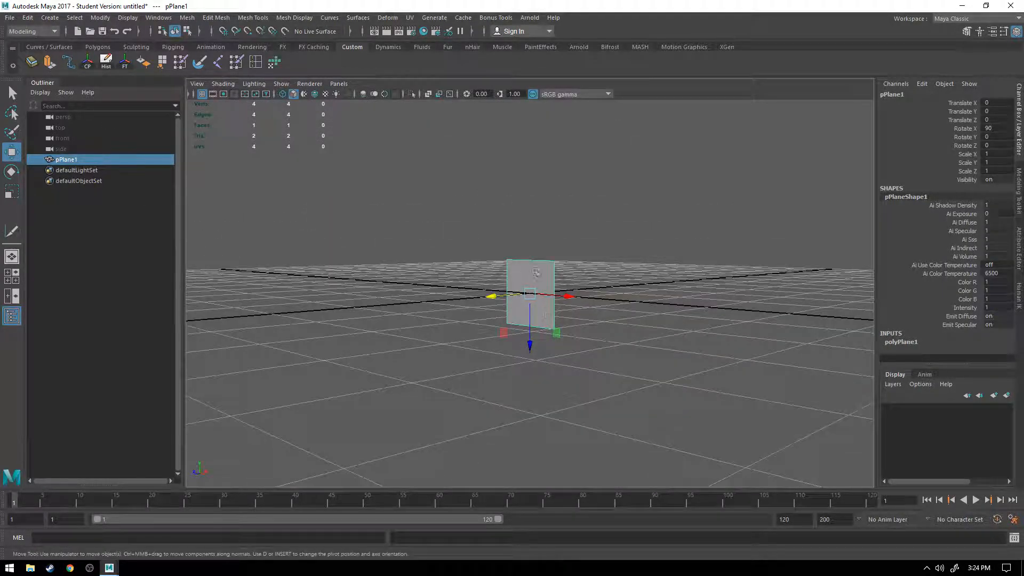
pyautogui.doubleClick(13, 154)
pyautogui.moveTo(234, 120); pyautogui.dragTo(157, 63)
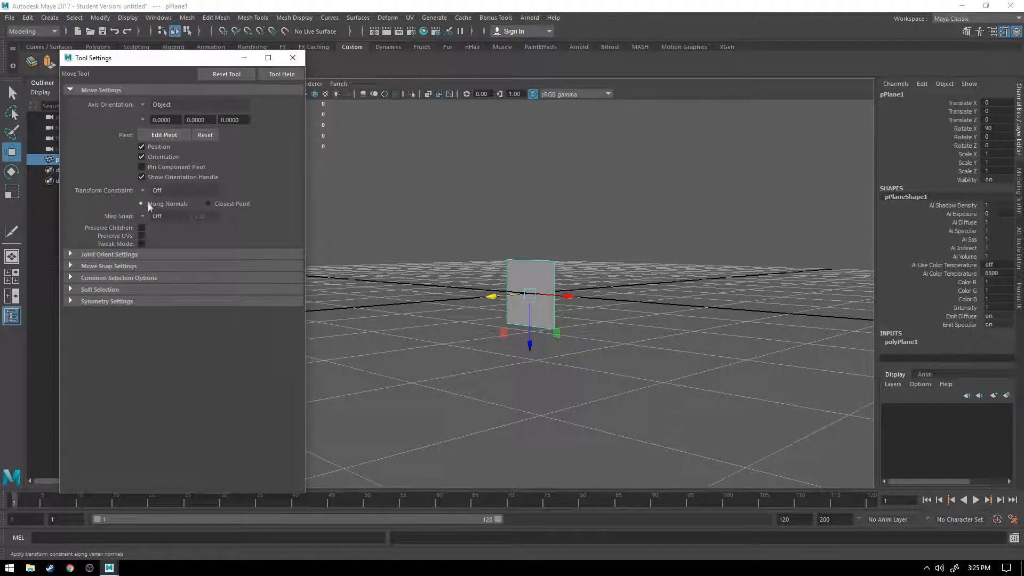
pyautogui.click(143, 105)
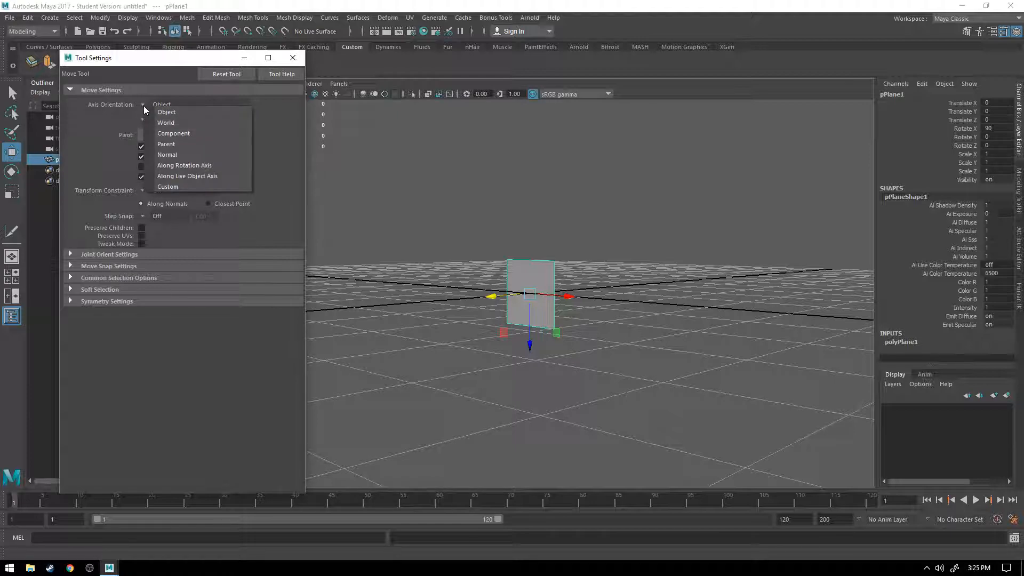
pyautogui.click(163, 126)
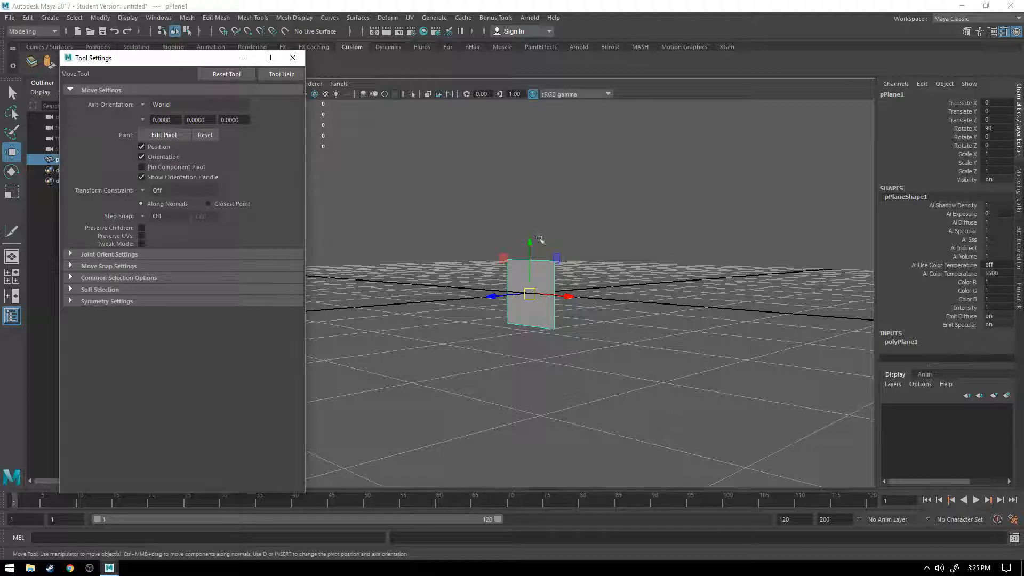
pyautogui.click(292, 57)
# Step: Turn on grid snapping and move the plane backward along the Z axis to -12
pyautogui.keyDown('alt'); pyautogui.moveTo(478, 231); pyautogui.dragTo(631, 260); pyautogui.keyUp('alt')
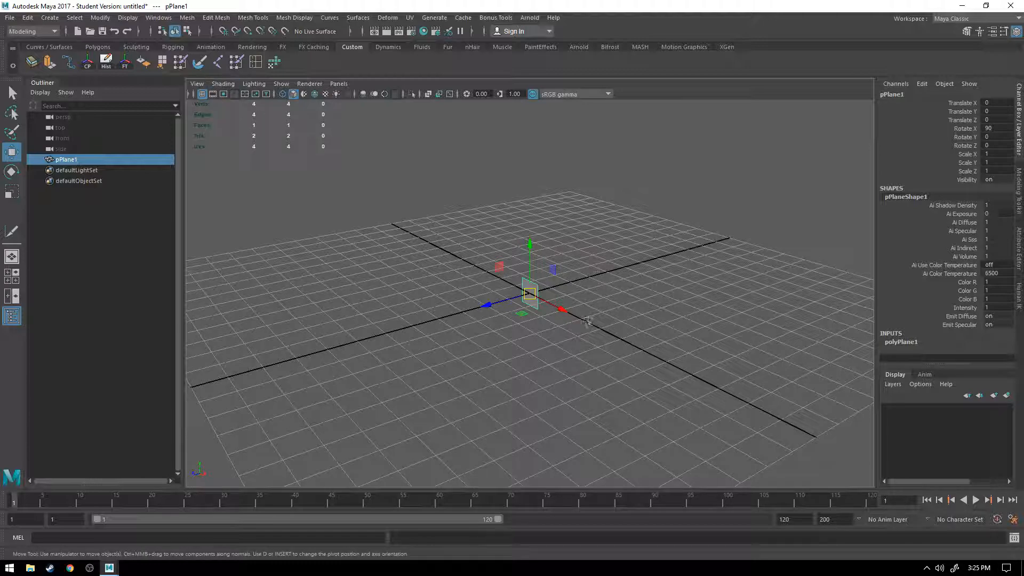
pyautogui.moveTo(484, 303); pyautogui.dragTo(524, 302)
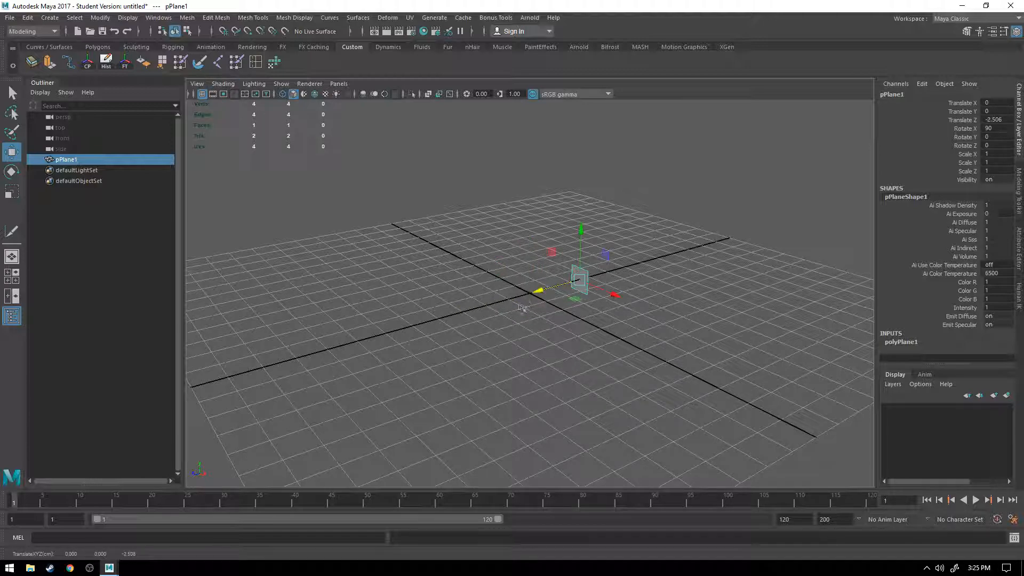
pyautogui.hotkey('ctrl', 'z')
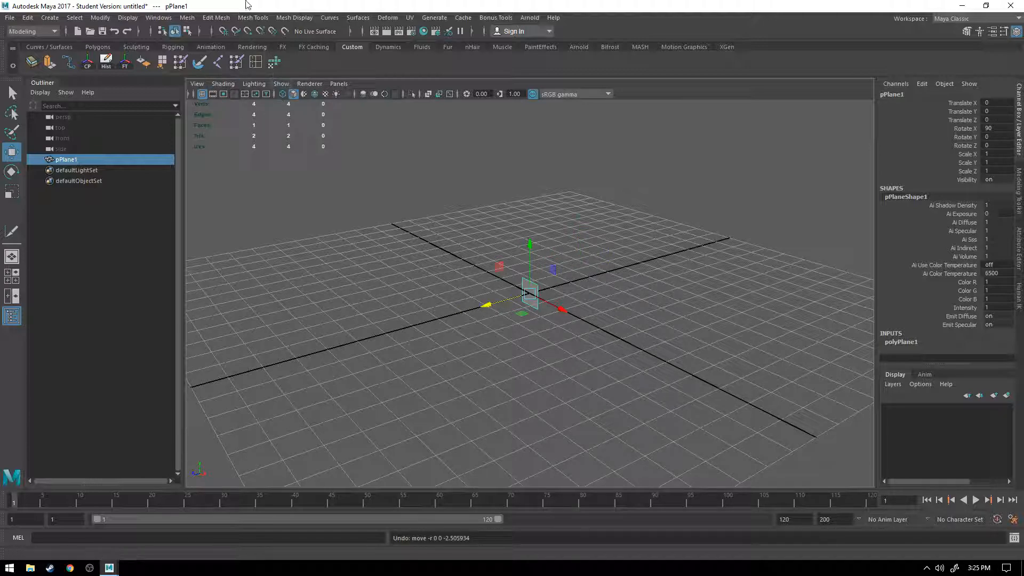
pyautogui.click(223, 32)
pyautogui.moveTo(487, 307); pyautogui.dragTo(587, 251)
# Step: Set the Scale tool's axis orientation to World
pyautogui.press('r')
pyautogui.moveTo(567, 204); pyautogui.dragTo(645, 201)
pyautogui.hotkey('ctrl', 'z')
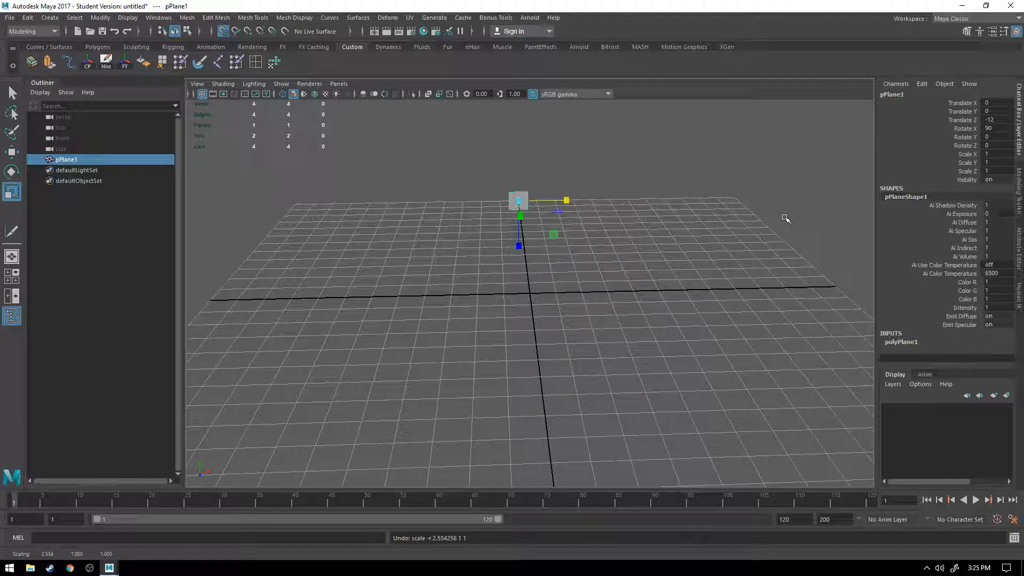
pyautogui.keyDown('alt'); pyautogui.moveTo(611, 231); pyautogui.dragTo(596, 212); pyautogui.keyUp('alt')
pyautogui.doubleClick(16, 193)
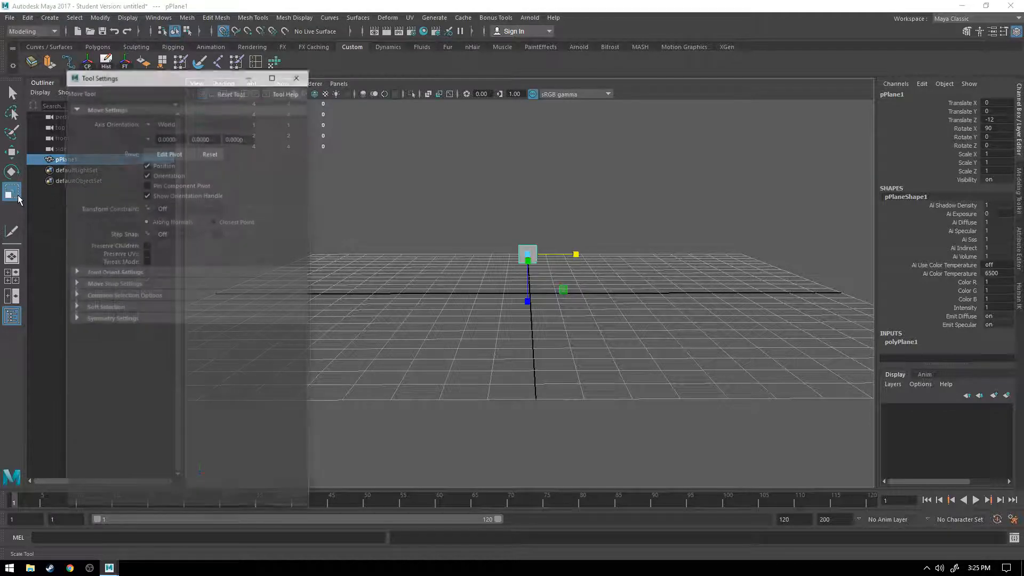
pyautogui.click(148, 122)
pyautogui.click(173, 142)
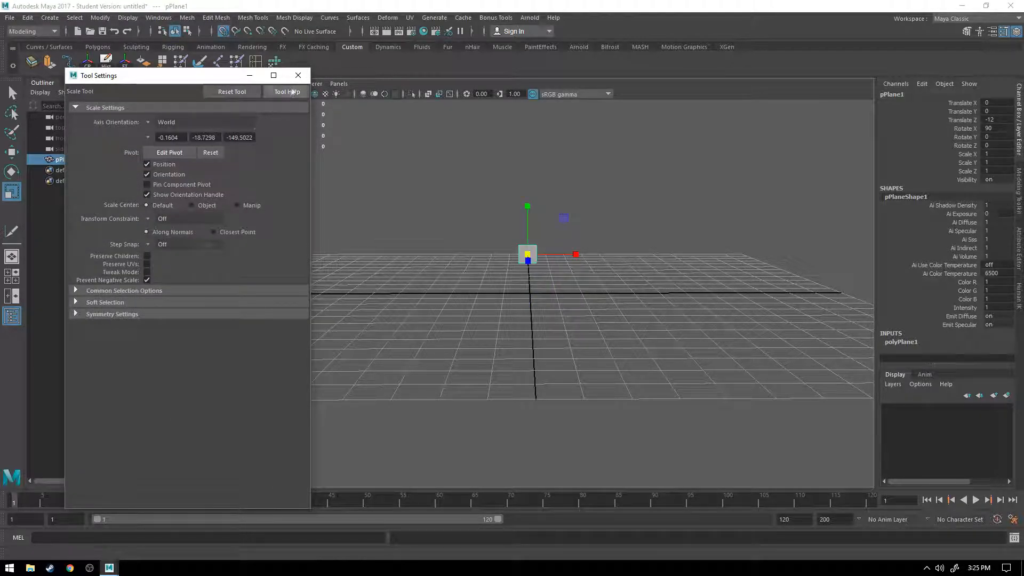
pyautogui.click(297, 75)
# Step: Scale the plane uniformly to about 22.14
pyautogui.keyDown('alt'); pyautogui.moveTo(578, 265); pyautogui.dragTo(559, 292); pyautogui.keyUp('alt')
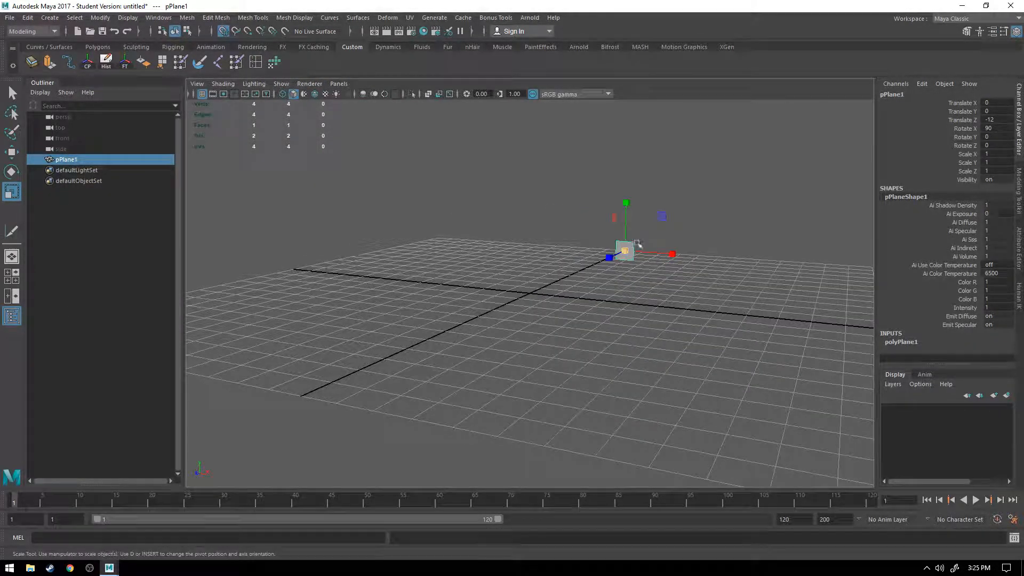
pyautogui.moveTo(625, 250); pyautogui.dragTo(904, 220)
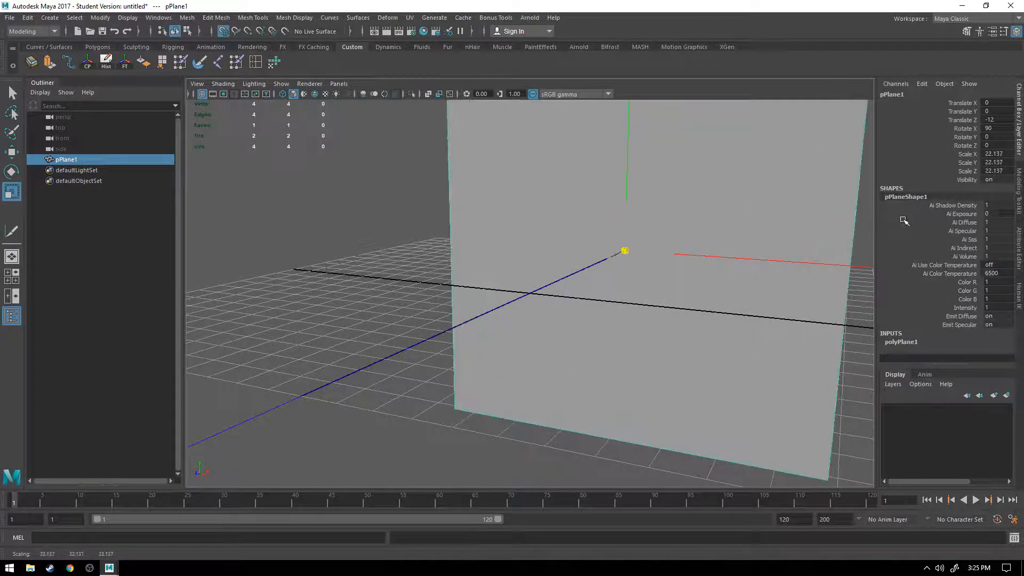
pyautogui.moveTo(640, 322)
pyautogui.keyDown('alt'); pyautogui.mouseDown()
pyautogui.moveTo(714, 326)
pyautogui.moveTo(735, 290)
pyautogui.moveTo(667, 305)
pyautogui.moveTo(659, 324)
pyautogui.moveTo(663, 308)
pyautogui.moveTo(617, 316)
pyautogui.moveTo(628, 313)
pyautogui.mouseUp(); pyautogui.keyUp('alt')
pyautogui.scroll(-5, 667, 317)
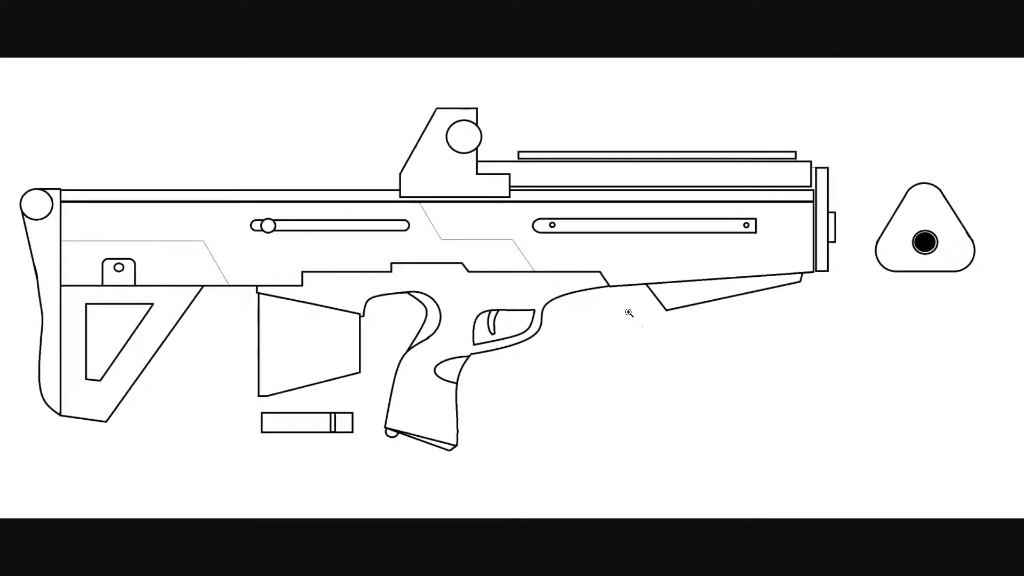
# Step: Switch to the browser and check the pixel dimensions of the SHoTGUN.png reference drawing
pyautogui.press('F11')
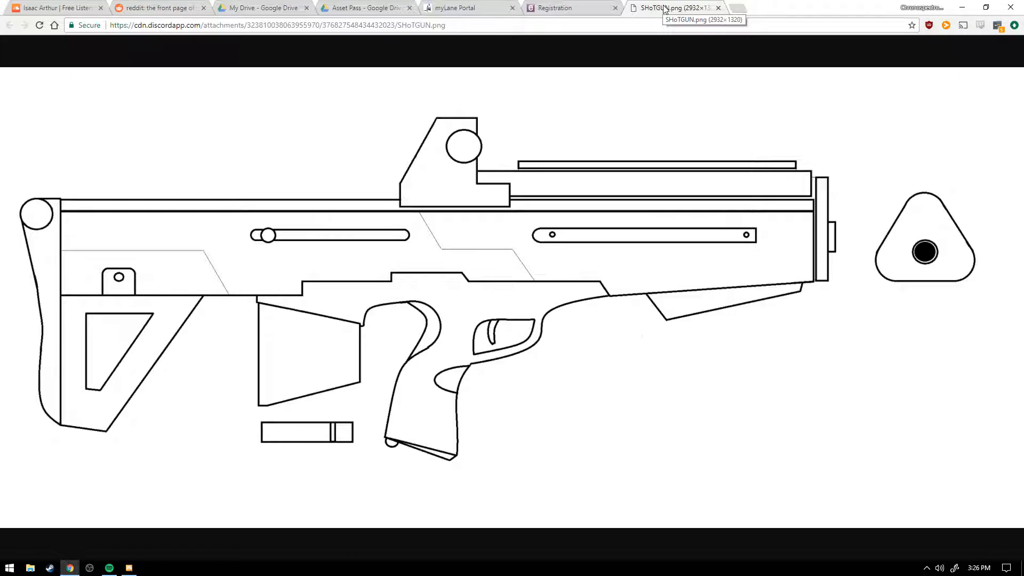
pyautogui.press('F11')
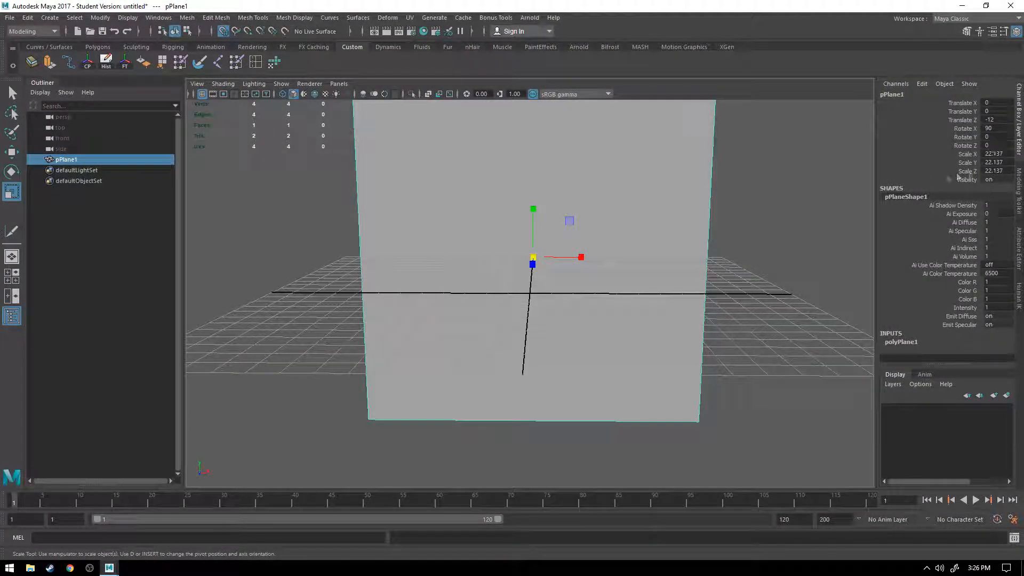
# Step: Reset the plane's Scale X, Scale Y and Scale Z to 1
pyautogui.click(996, 153)
pyautogui.write('1')
pyautogui.press('Tab')
pyautogui.write('1')
pyautogui.press('Tab')
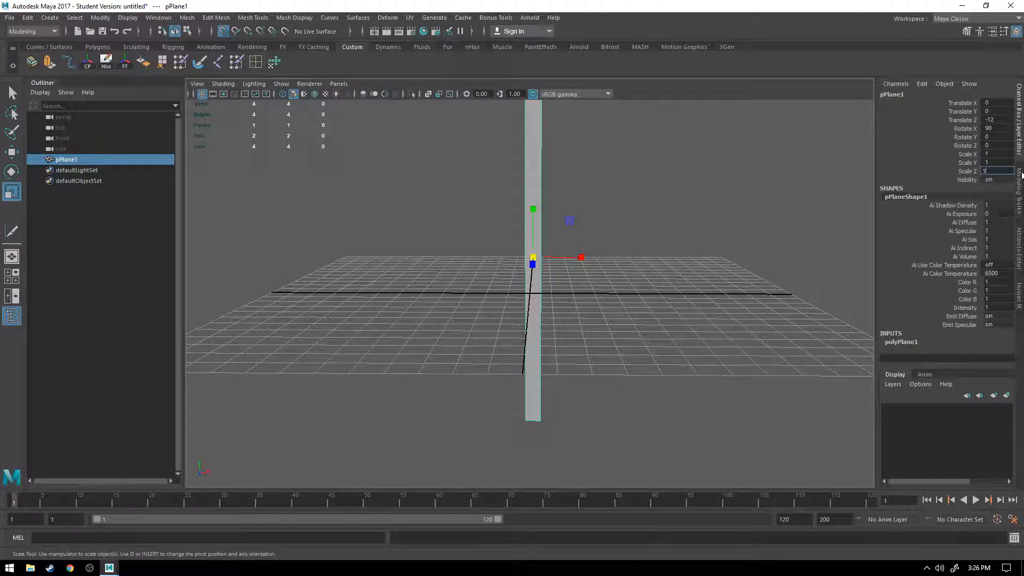
pyautogui.write('1')
pyautogui.press('Tab')
pyautogui.hotkey('shift', 'Tab')
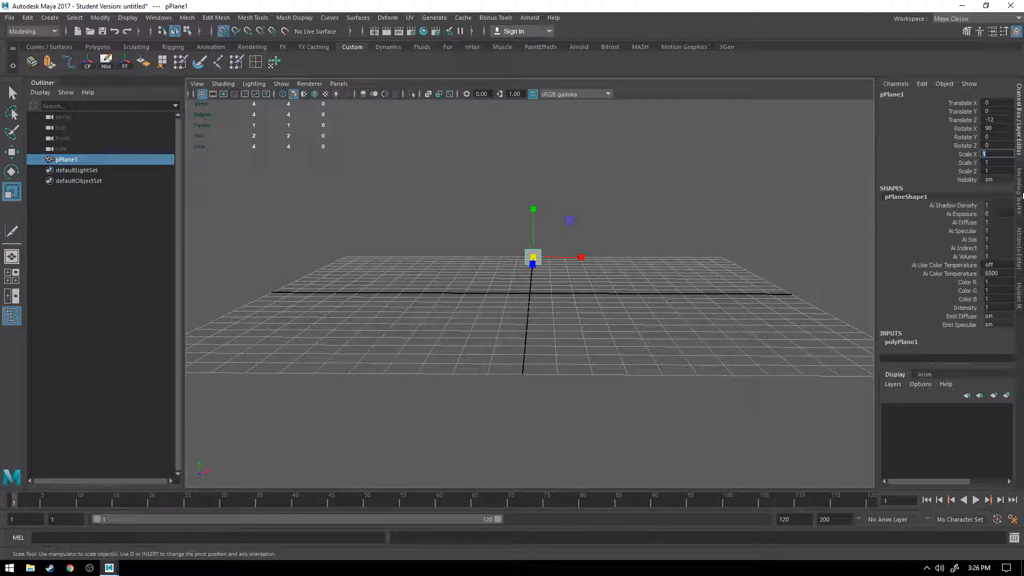
# Step: Set the plane's Scale X to 30 and Scale Y to 13
pyautogui.write('30')
pyautogui.press('Return')
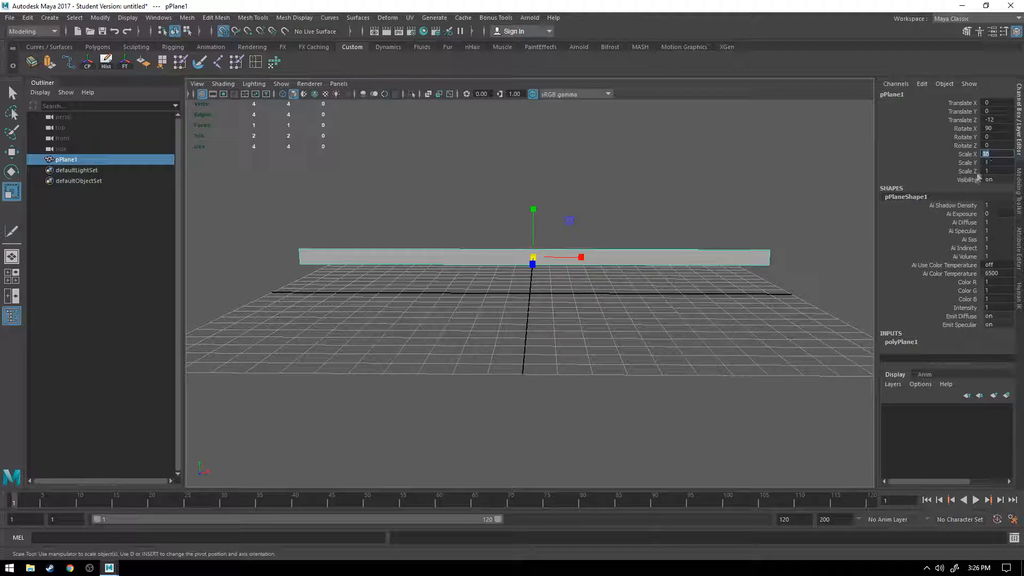
pyautogui.click(990, 162)
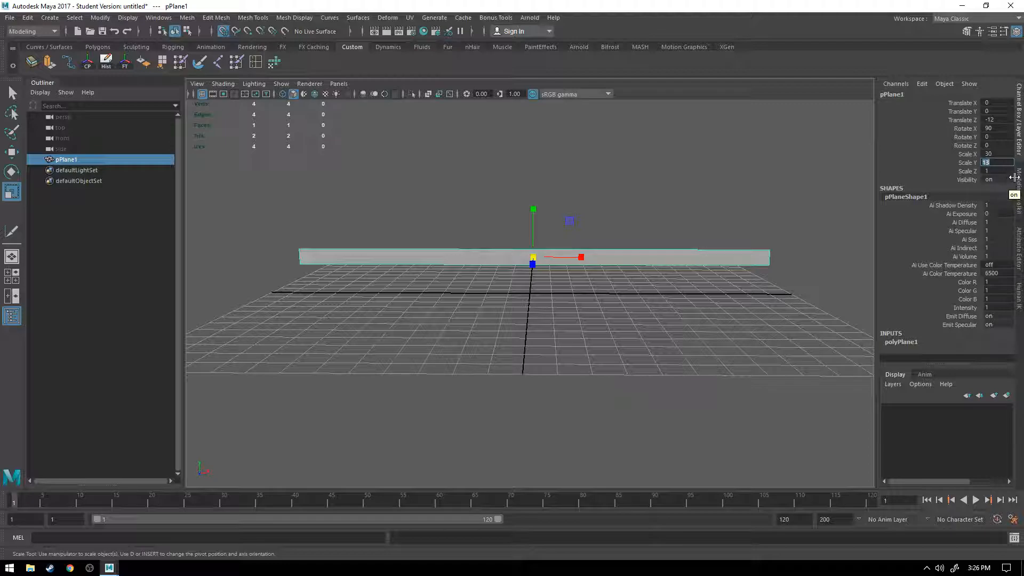
pyautogui.press('Tab')
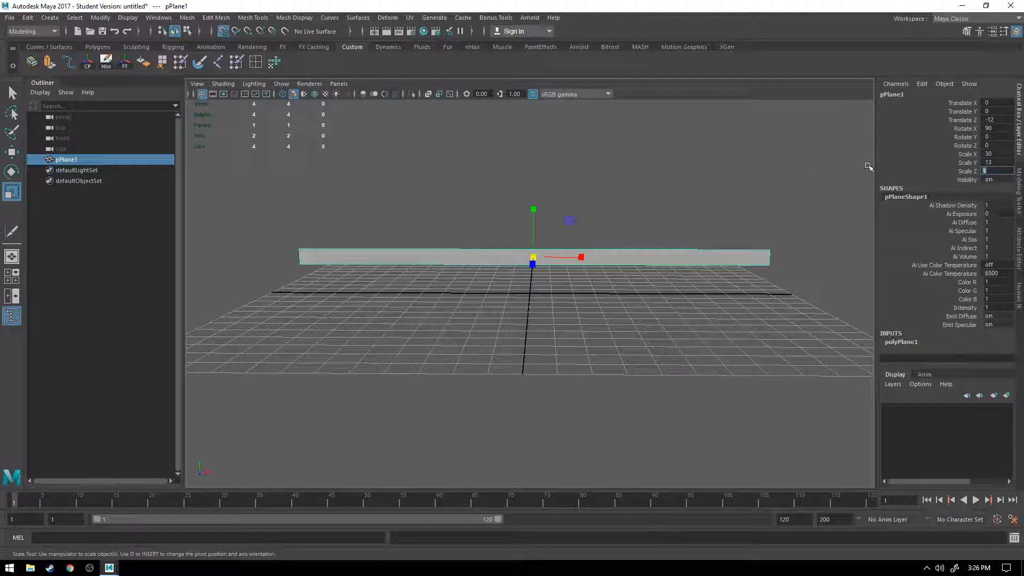
# Step: Stretch the plane vertically with the Scale tool until its shape roughly matches the 30 by 13 proportions of the shotgun drawing
pyautogui.click(659, 319)
pyautogui.keyDown('alt'); pyautogui.moveTo(586, 313); pyautogui.dragTo(637, 299); pyautogui.keyUp('alt')
pyautogui.click(506, 282)
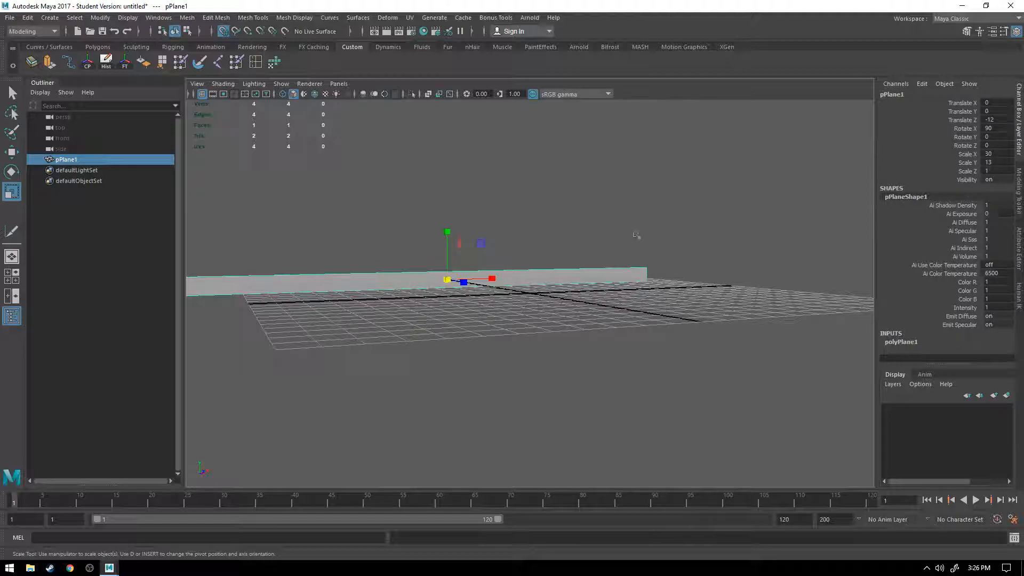
pyautogui.keyDown('alt'); pyautogui.moveTo(480, 283); pyautogui.dragTo(278, 82); pyautogui.keyUp('alt')
pyautogui.keyDown('alt'); pyautogui.moveTo(629, 347); pyautogui.dragTo(560, 324); pyautogui.keyUp('alt')
pyautogui.moveTo(548, 252); pyautogui.dragTo(559, 202)
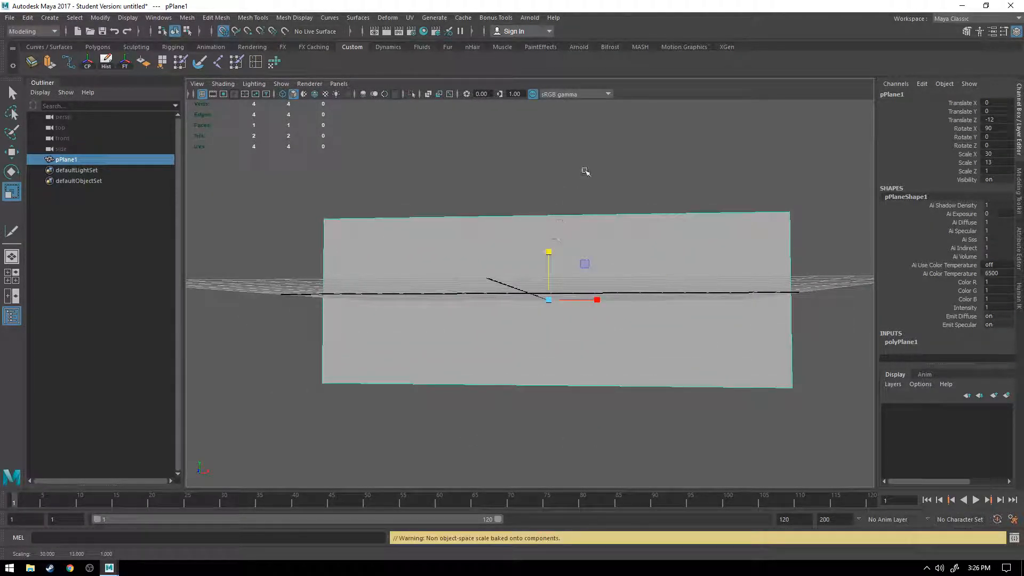
pyautogui.keyDown('alt'); pyautogui.moveTo(585, 171); pyautogui.dragTo(828, 200); pyautogui.keyUp('alt')
pyautogui.moveTo(488, 210); pyautogui.dragTo(527, 211)
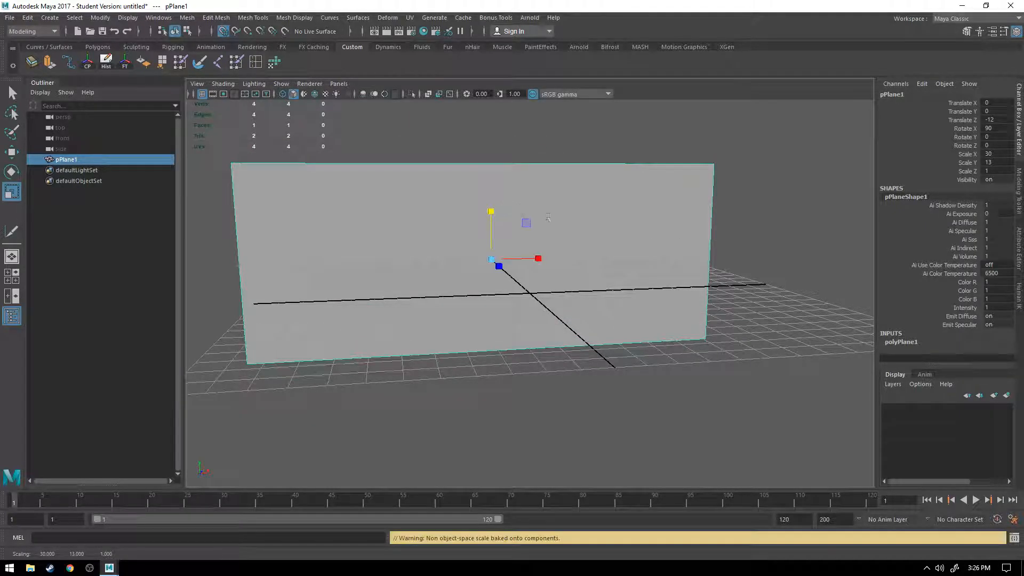
# Step: Set the plane's Scale Y to 1
pyautogui.keyDown('alt'); pyautogui.moveTo(670, 293); pyautogui.dragTo(624, 297); pyautogui.keyUp('alt')
pyautogui.doubleClick(995, 161)
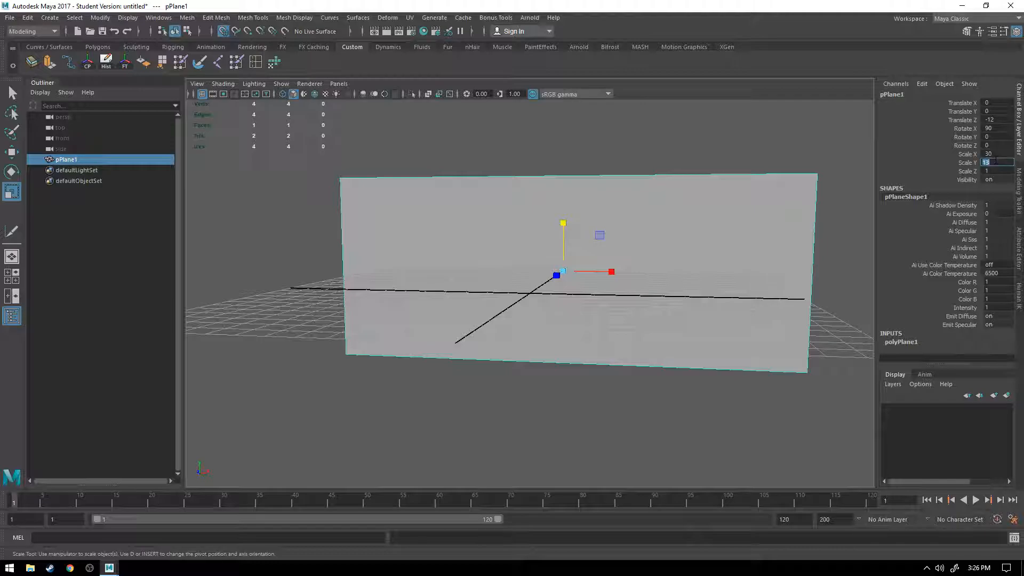
pyautogui.click(617, 444)
pyautogui.keyDown('alt'); pyautogui.moveTo(517, 403); pyautogui.dragTo(538, 394); pyautogui.keyUp('alt')
pyautogui.click(500, 323)
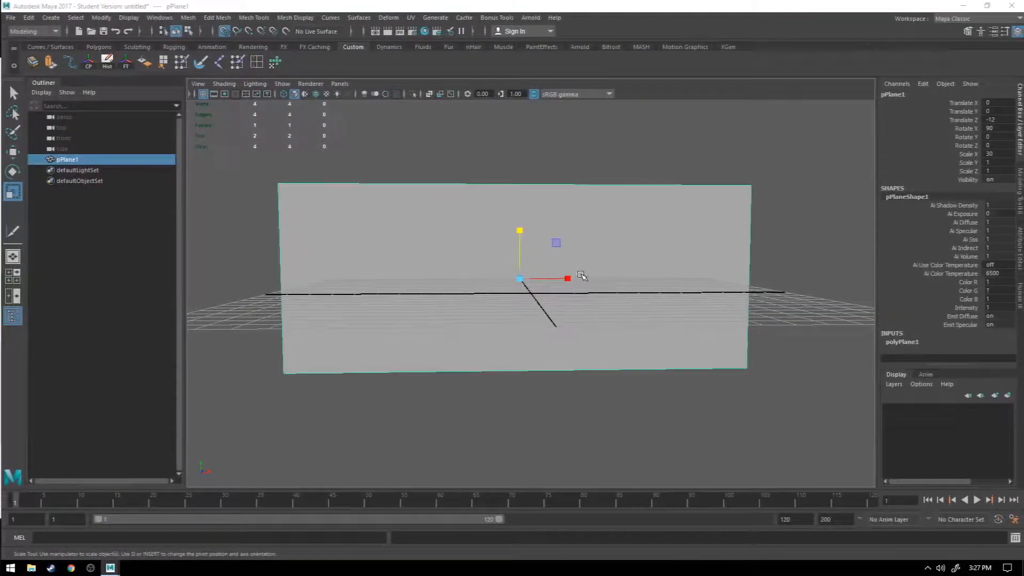
pyautogui.keyDown('alt'); pyautogui.moveTo(560, 262); pyautogui.dragTo(469, 262); pyautogui.keyUp('alt')
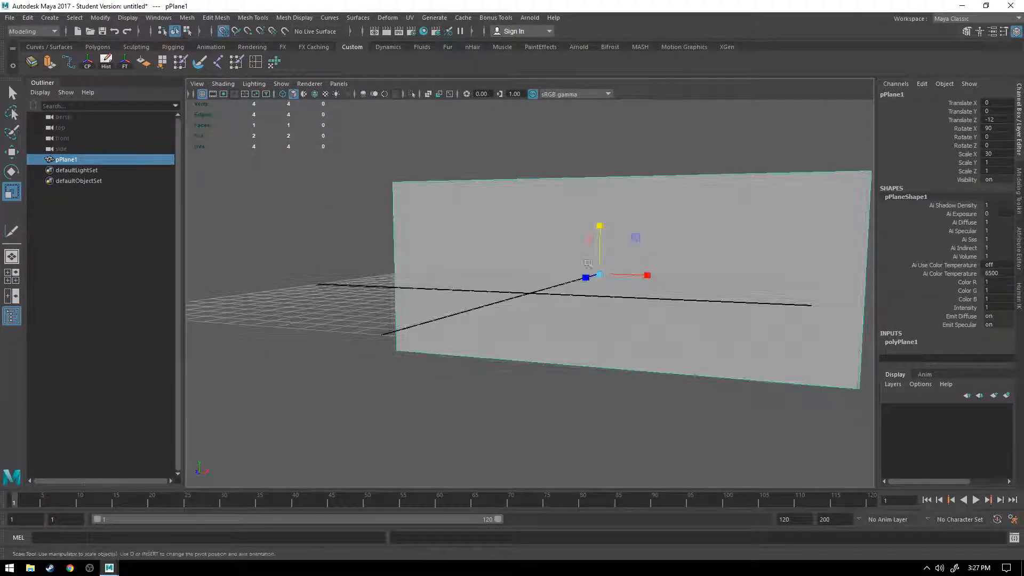
# Step: Change the workspace to the saved Hypershade/Persp layout and create a new Lambert material
pyautogui.click(340, 86)
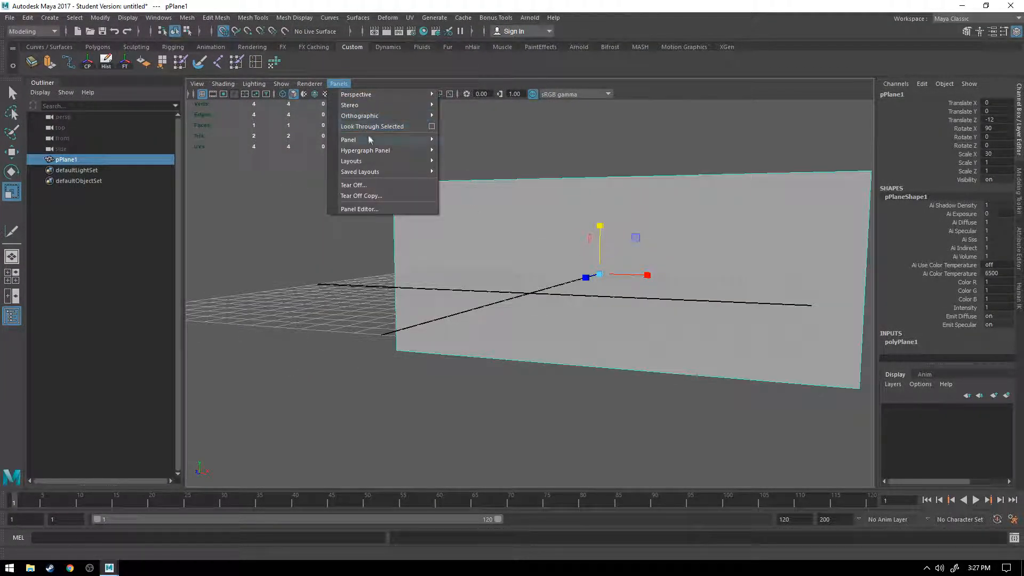
pyautogui.moveTo(380, 173)
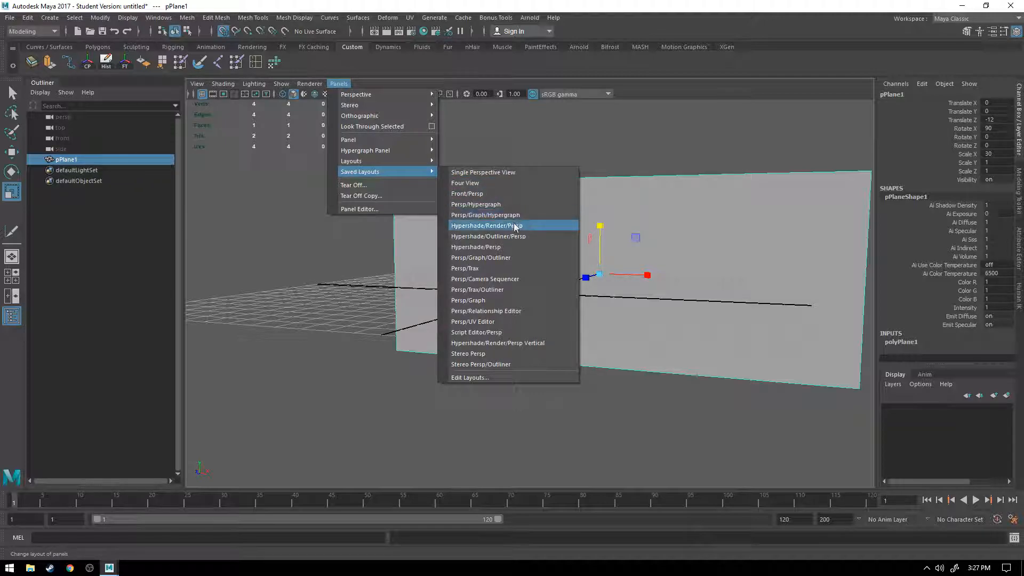
pyautogui.click(510, 250)
pyautogui.keyDown('alt'); pyautogui.moveTo(652, 353); pyautogui.dragTo(738, 374); pyautogui.keyUp('alt')
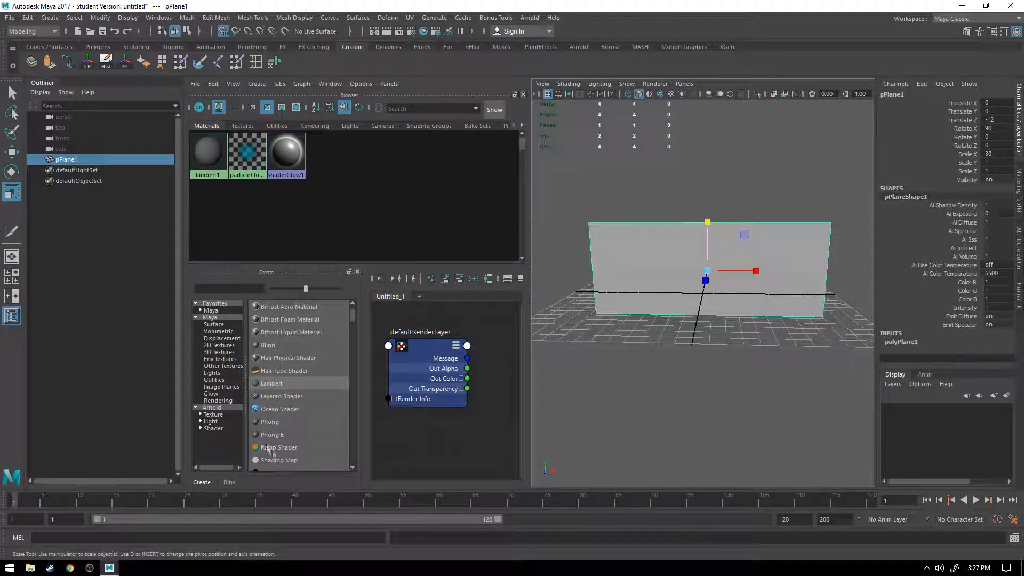
pyautogui.click(266, 383)
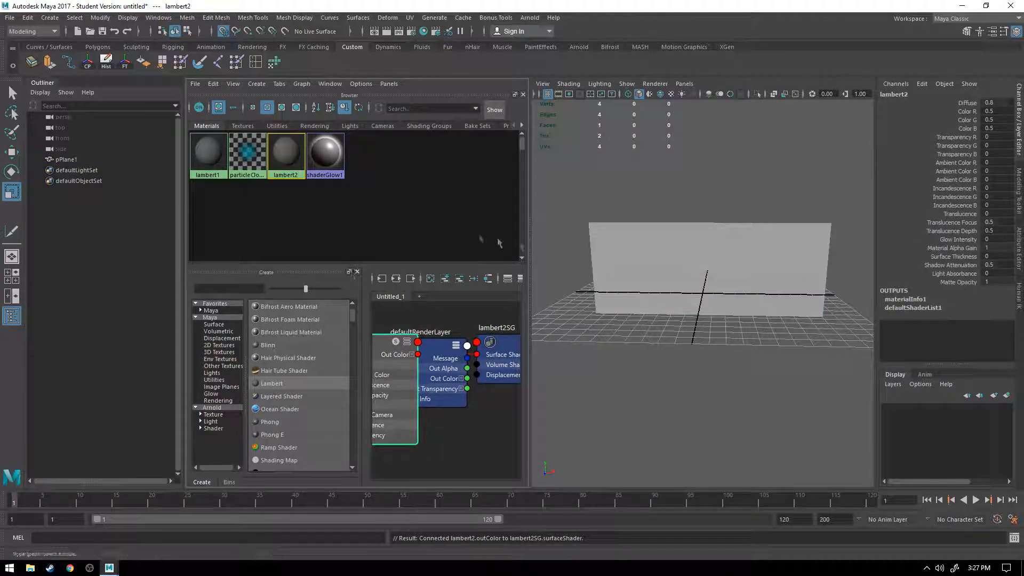
# Step: Map a File texture to the Color attribute of the new Lambert material
pyautogui.doubleClick(296, 157)
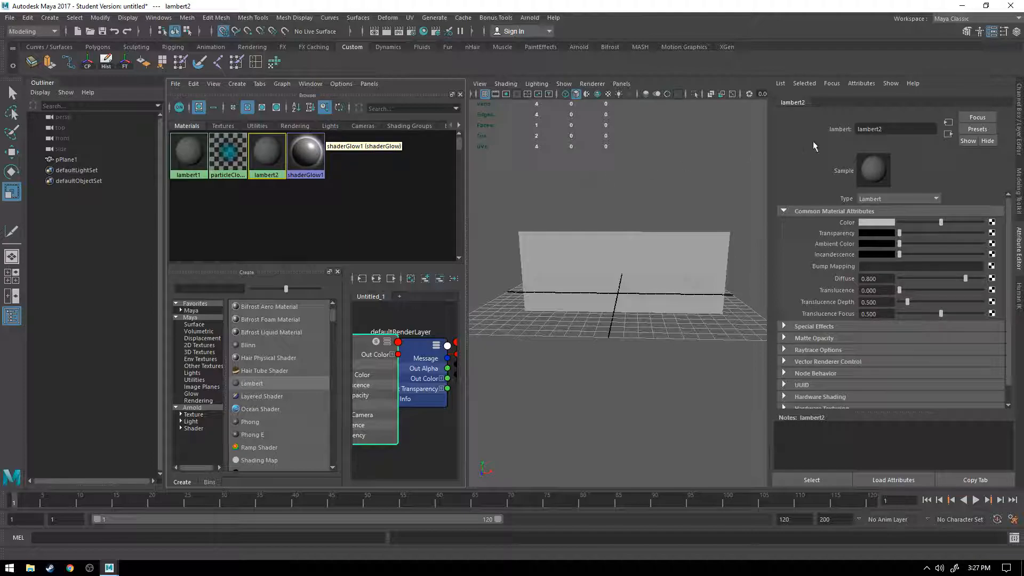
pyautogui.click(992, 222)
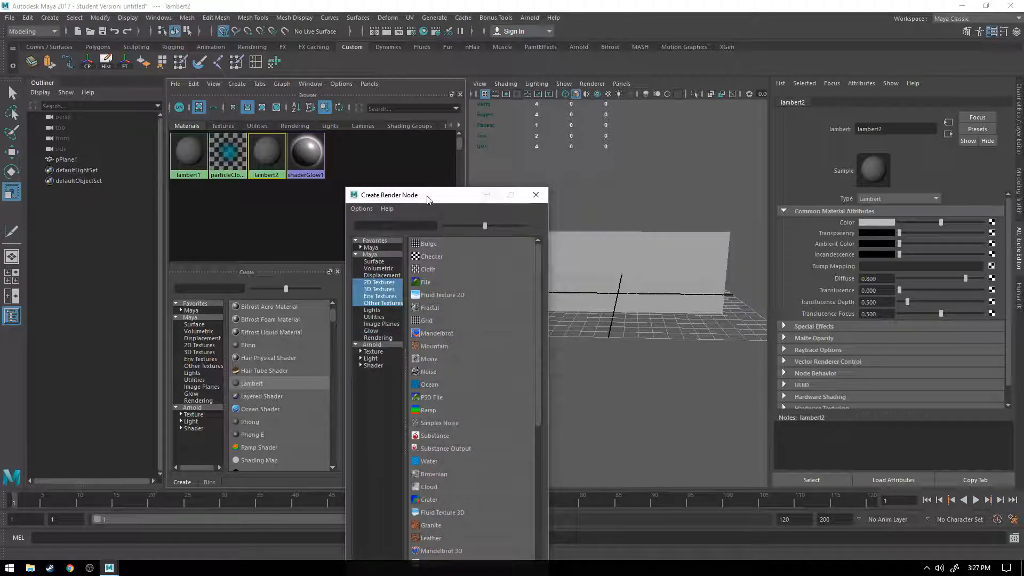
pyautogui.moveTo(425, 195); pyautogui.dragTo(489, 89)
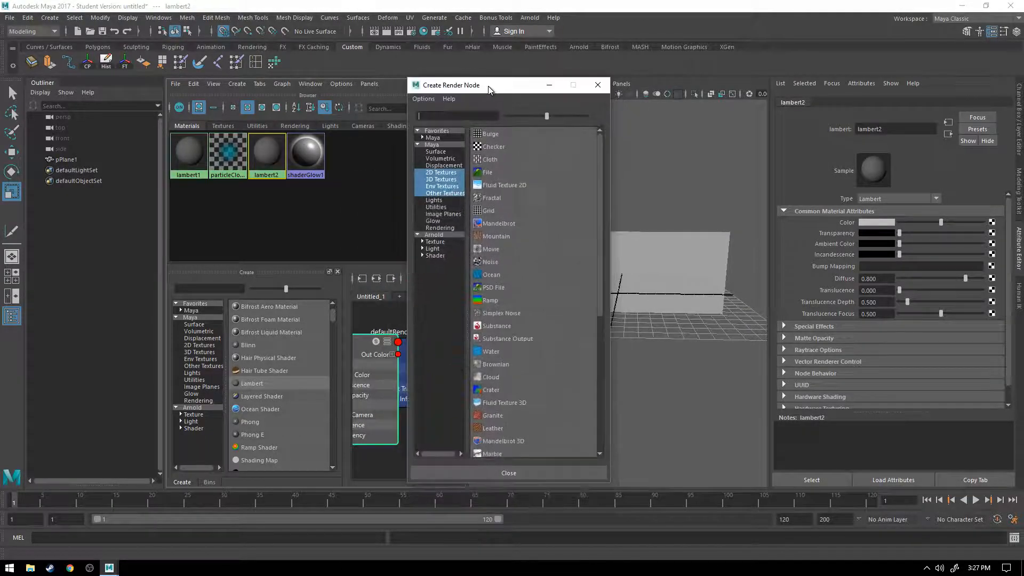
pyautogui.click(494, 171)
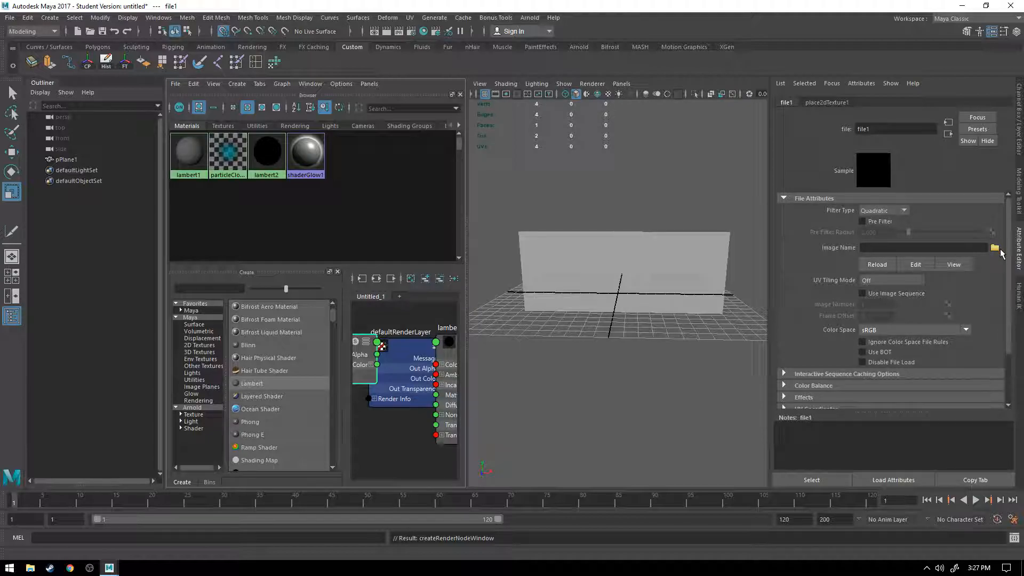
# Step: Fetch the SHoTGUN.png drawing from the browser and load it from the Pictures folder as the file texture's image
pyautogui.click(994, 248)
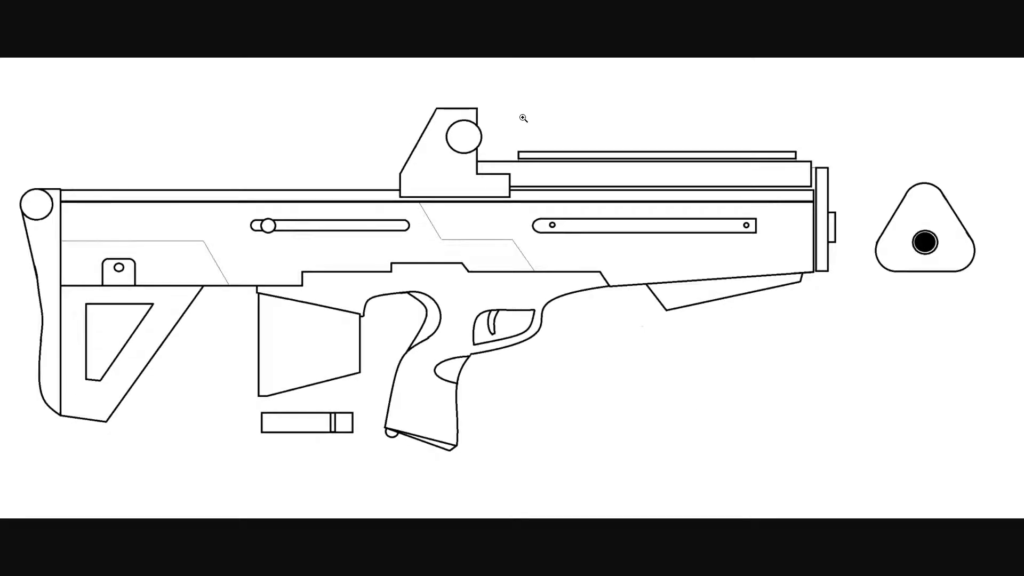
pyautogui.press('F11')
pyautogui.hotkey('ctrl', 'l')
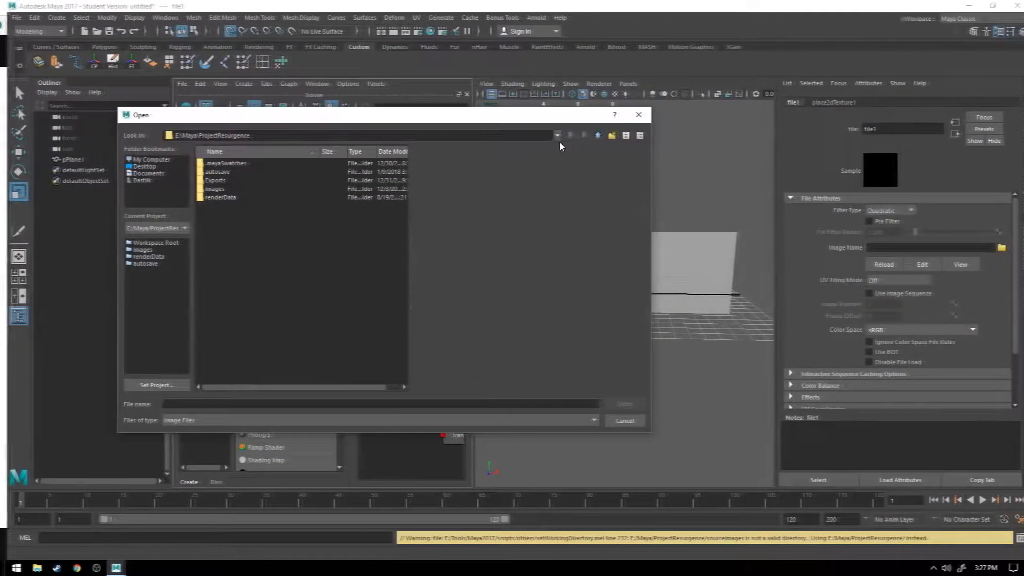
pyautogui.hotkey('ctrl', 'v')
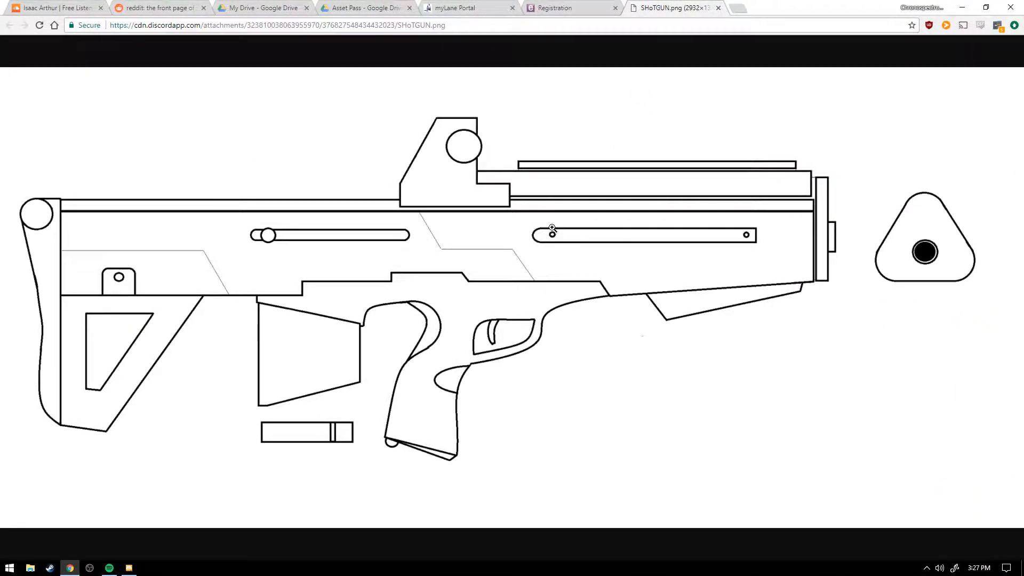
pyautogui.click(551, 228)
pyautogui.click(553, 171)
pyautogui.rightClick(401, 161)
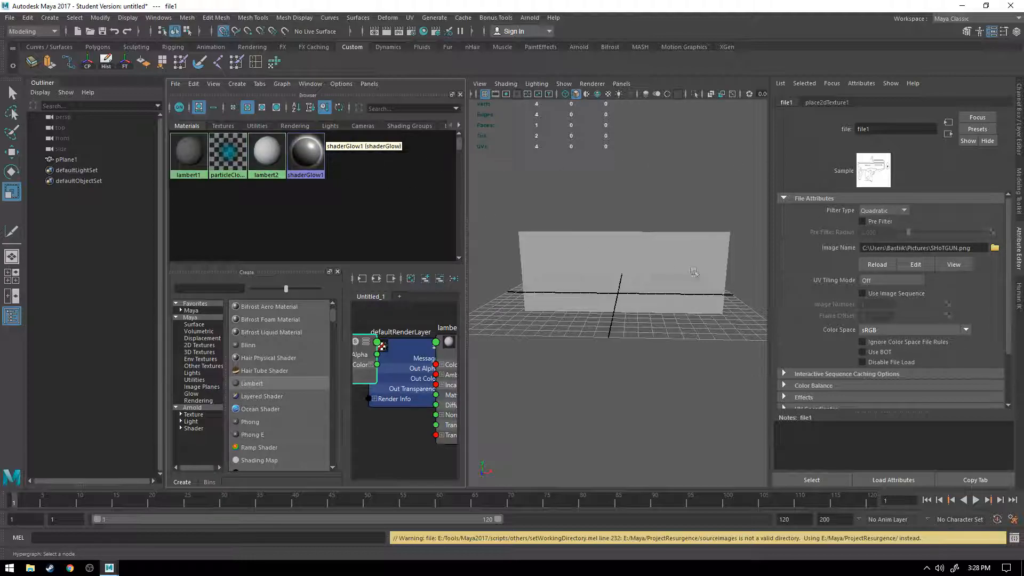
# Step: Assign the textured Lambert material to the upright plane
pyautogui.scroll(5, 615, 268)
pyautogui.keyDown('alt'); pyautogui.moveTo(634, 269); pyautogui.dragTo(620, 250); pyautogui.keyUp('alt')
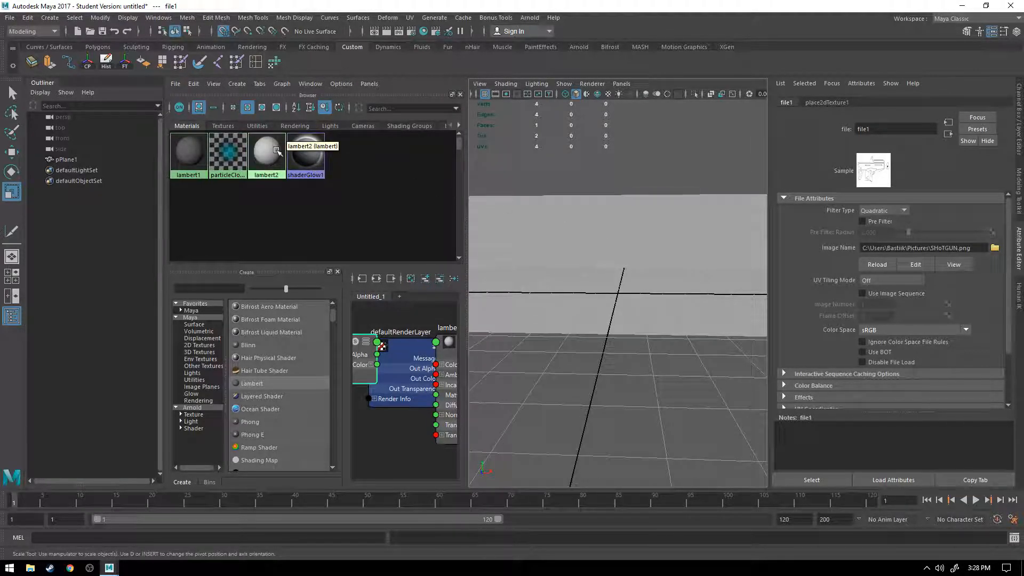
pyautogui.moveTo(269, 147); pyautogui.dragTo(584, 242, button='middle')
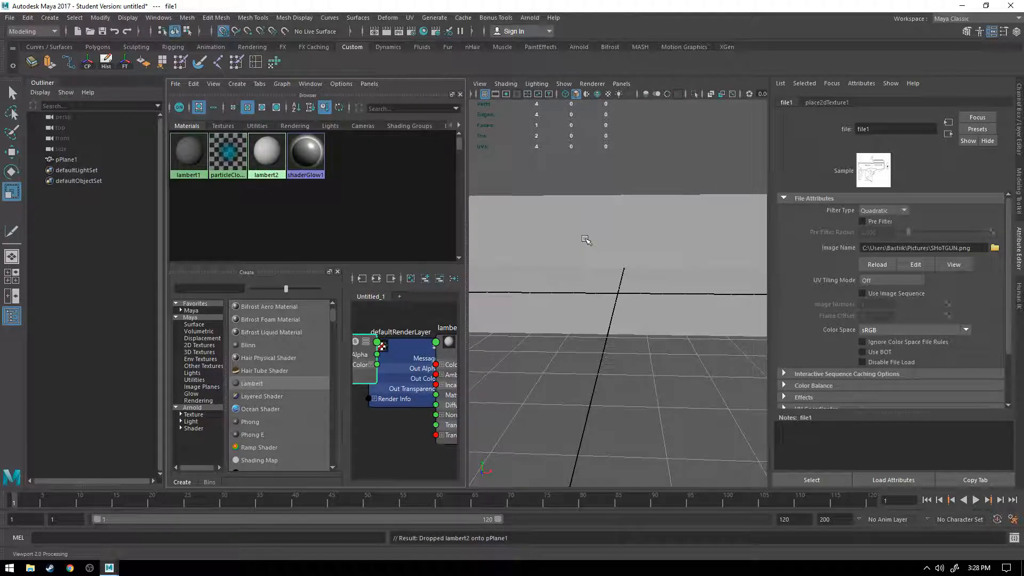
pyautogui.moveTo(599, 254)
pyautogui.keyDown('alt'); pyautogui.mouseDown()
pyautogui.moveTo(594, 229)
pyautogui.moveTo(603, 234)
pyautogui.mouseUp(); pyautogui.keyUp('alt')
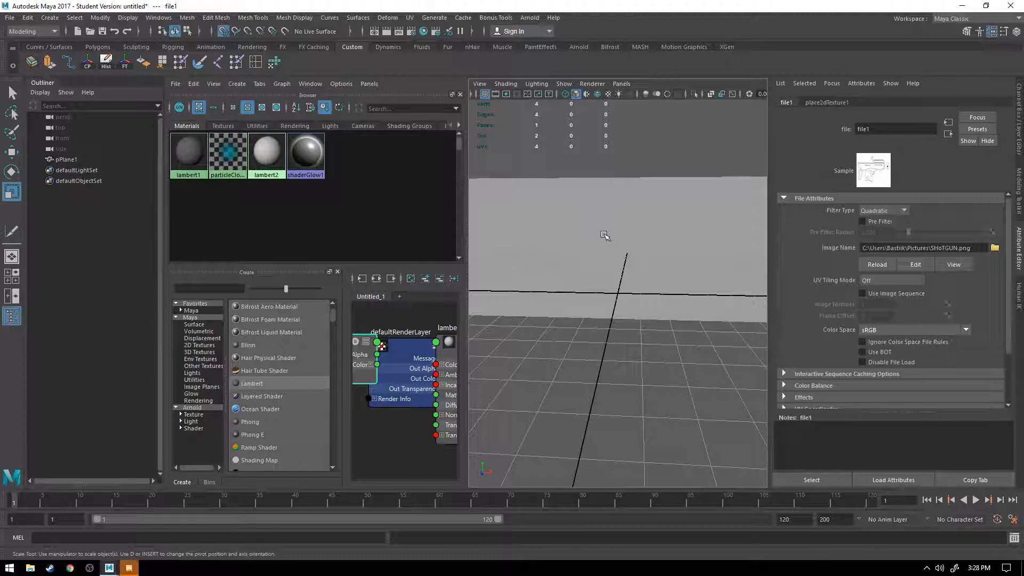
# Step: Maximize the perspective view and turn on textured display so the drawing shows on the plane
pyautogui.press('space')
pyautogui.scroll(-5, 497, 212)
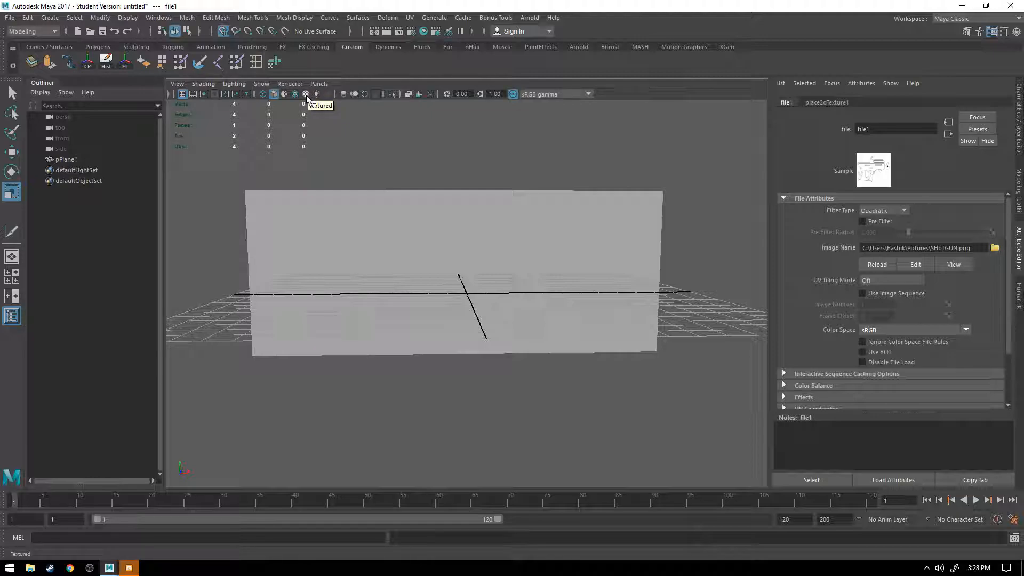
pyautogui.click(306, 94)
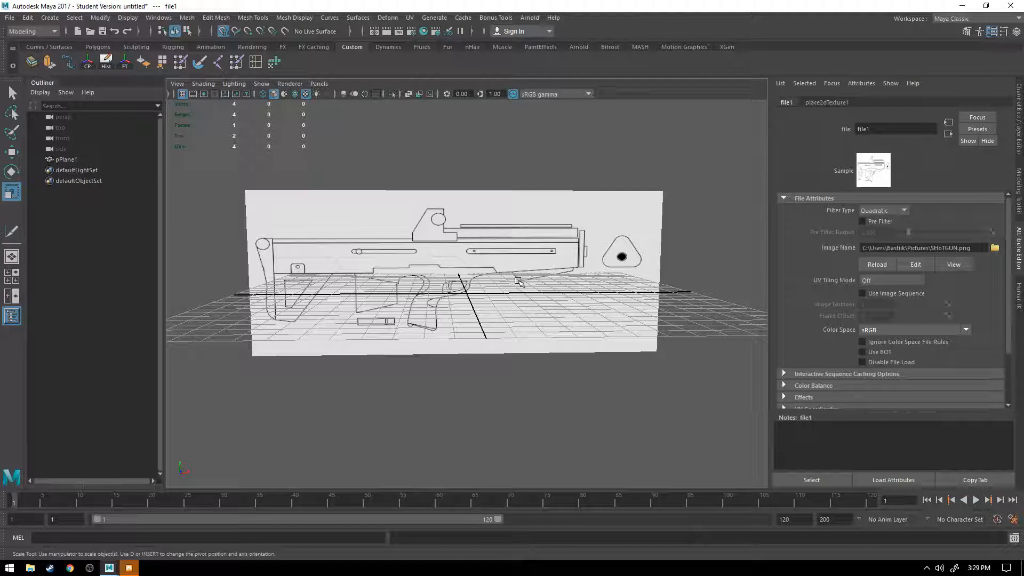
pyautogui.moveTo(522, 277)
pyautogui.keyDown('alt'); pyautogui.mouseDown()
pyautogui.moveTo(555, 280)
pyautogui.moveTo(480, 275)
pyautogui.moveTo(521, 280)
pyautogui.mouseUp(); pyautogui.keyUp('alt')
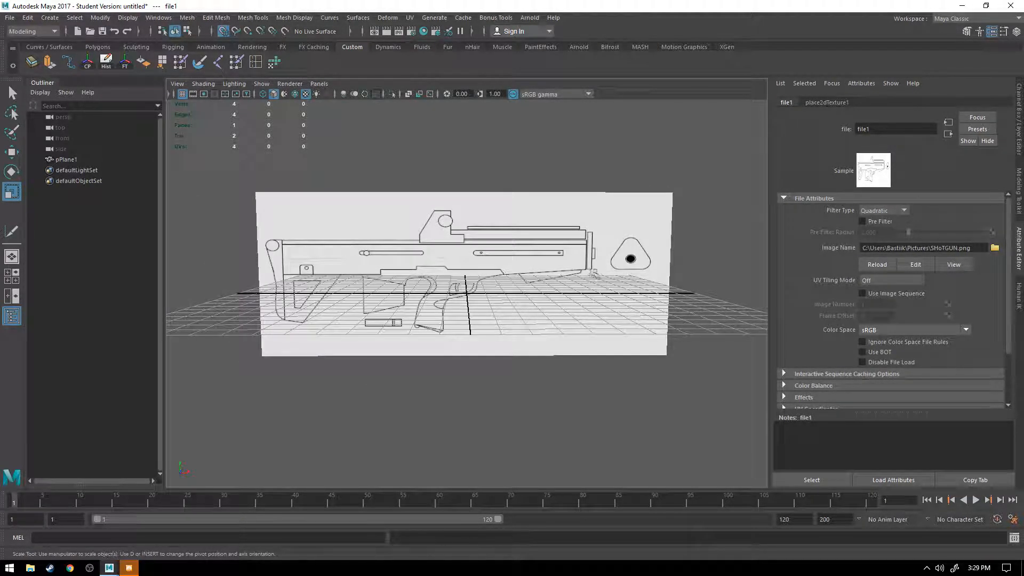
# Step: Fine-tune the plane's height with the Scale tool, hiding the grid to judge the drawing's proportions and restoring it when done
pyautogui.click(510, 274)
pyautogui.moveTo(465, 227); pyautogui.dragTo(447, 265)
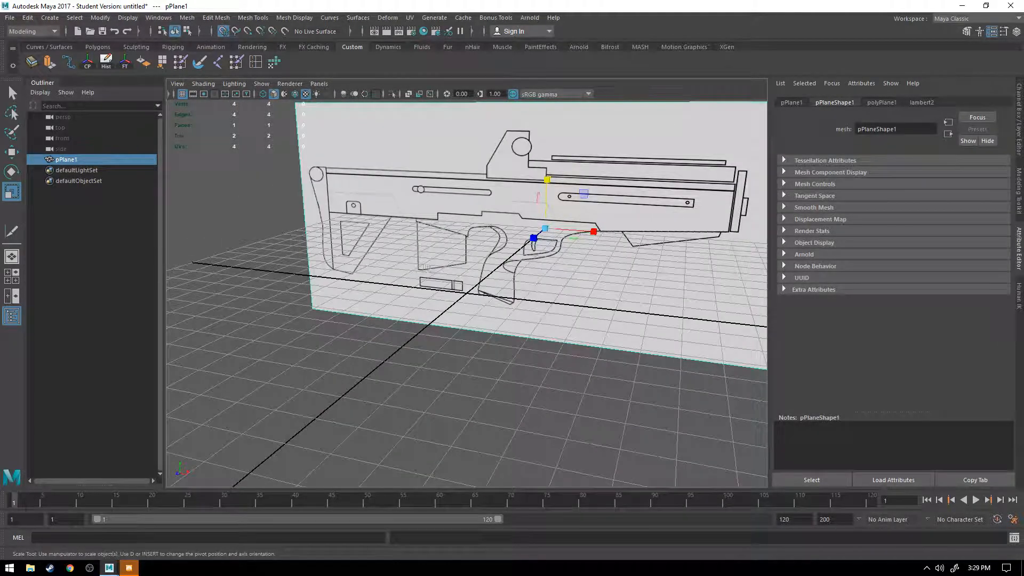
pyautogui.click(183, 96)
pyautogui.keyDown('alt'); pyautogui.moveTo(523, 293); pyautogui.dragTo(476, 243); pyautogui.keyUp('alt')
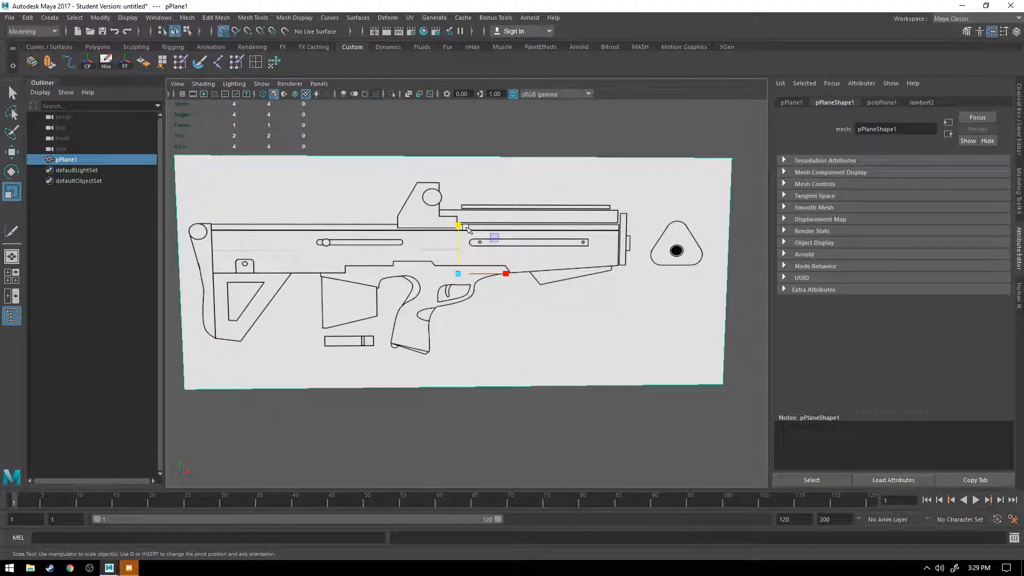
pyautogui.click(458, 224)
pyautogui.moveTo(459, 224); pyautogui.dragTo(459, 225)
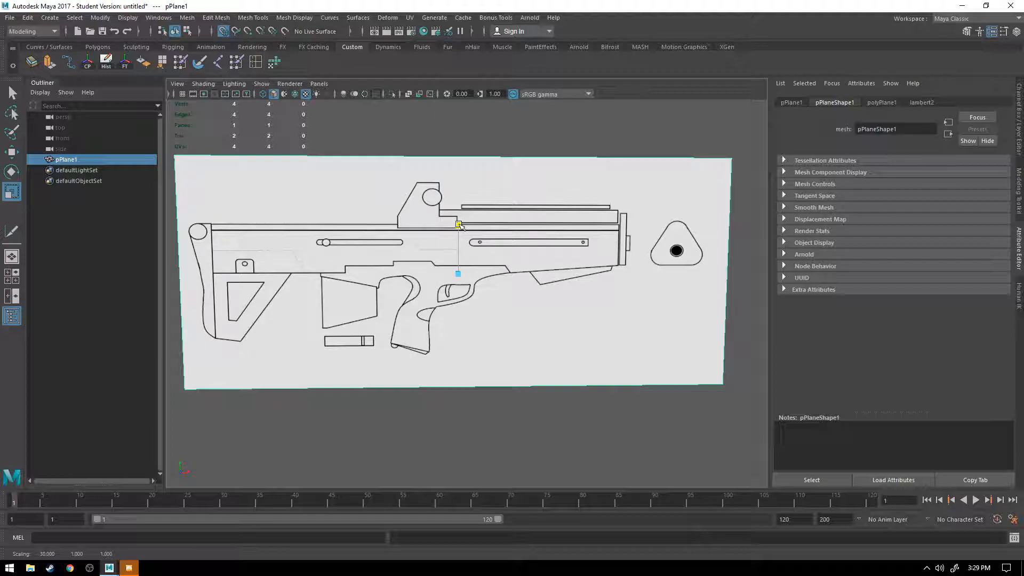
pyautogui.keyDown('alt'); pyautogui.moveTo(496, 324); pyautogui.dragTo(489, 329); pyautogui.keyUp('alt')
pyautogui.click(516, 406)
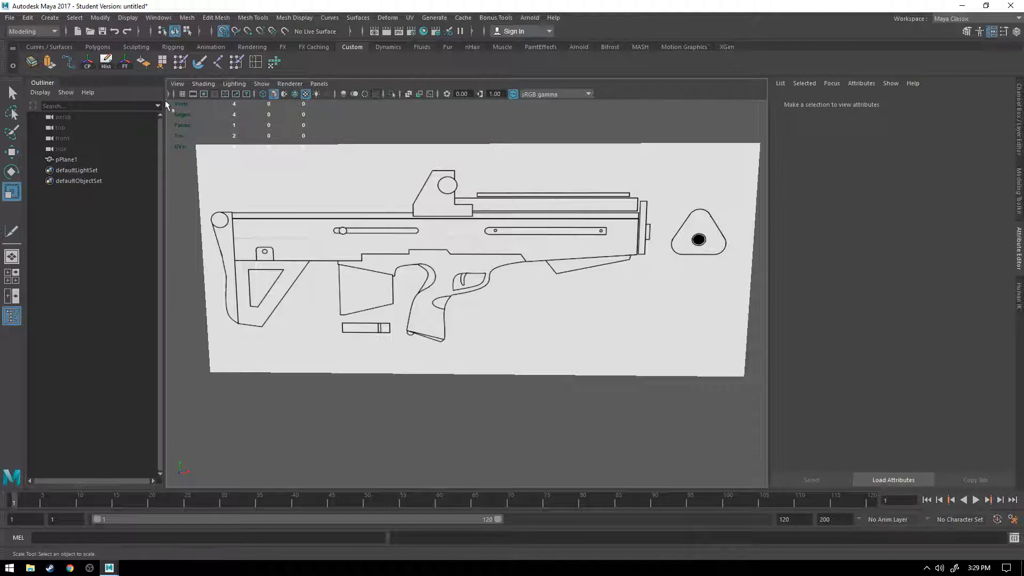
pyautogui.click(182, 94)
pyautogui.keyDown('alt'); pyautogui.moveTo(507, 287); pyautogui.dragTo(519, 283); pyautogui.keyUp('alt')
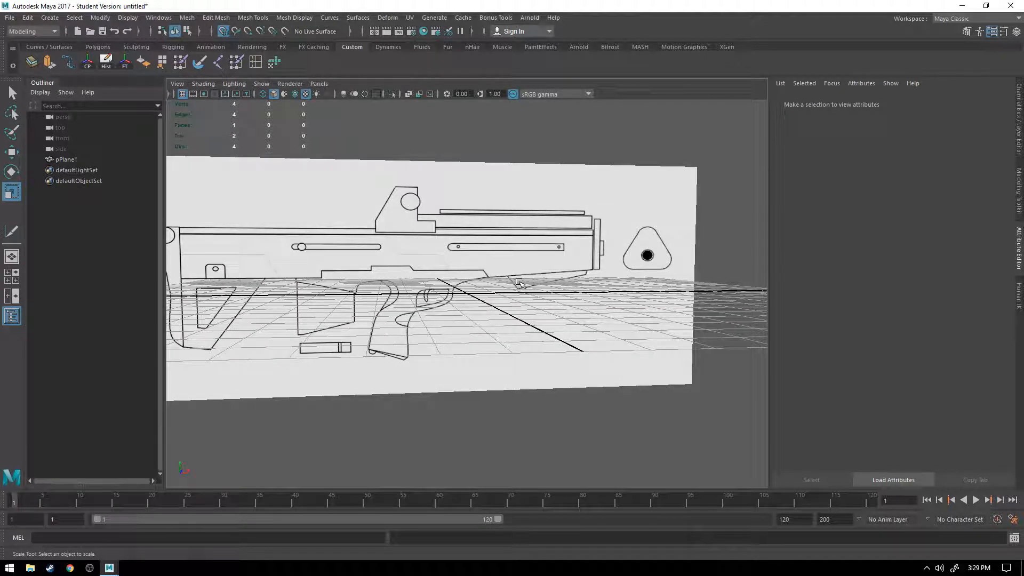
pyautogui.keyDown('alt'); pyautogui.moveTo(530, 267); pyautogui.dragTo(516, 265); pyautogui.keyUp('alt')
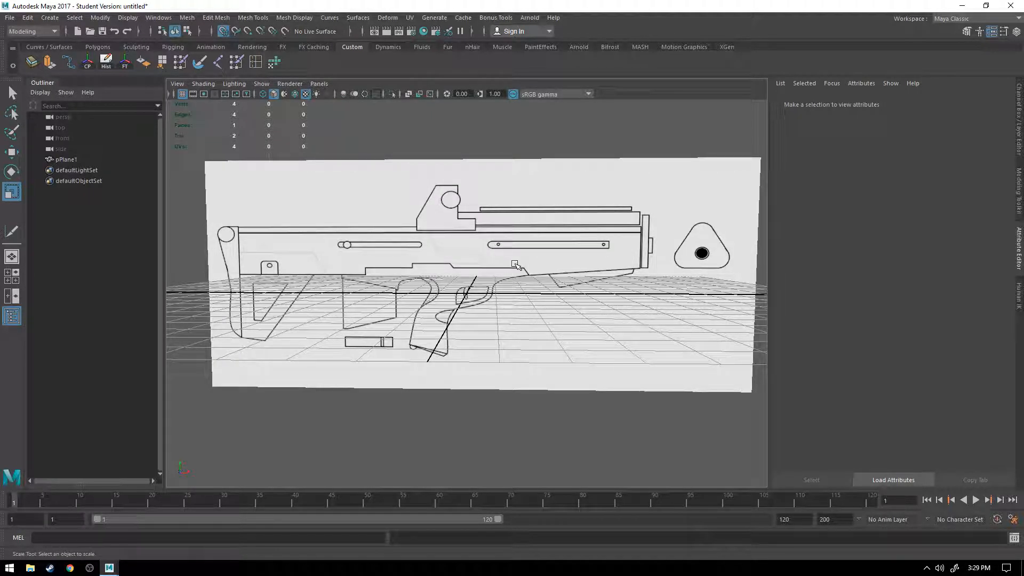
pyautogui.keyDown('alt'); pyautogui.moveTo(480, 237); pyautogui.dragTo(478, 242); pyautogui.keyUp('alt')
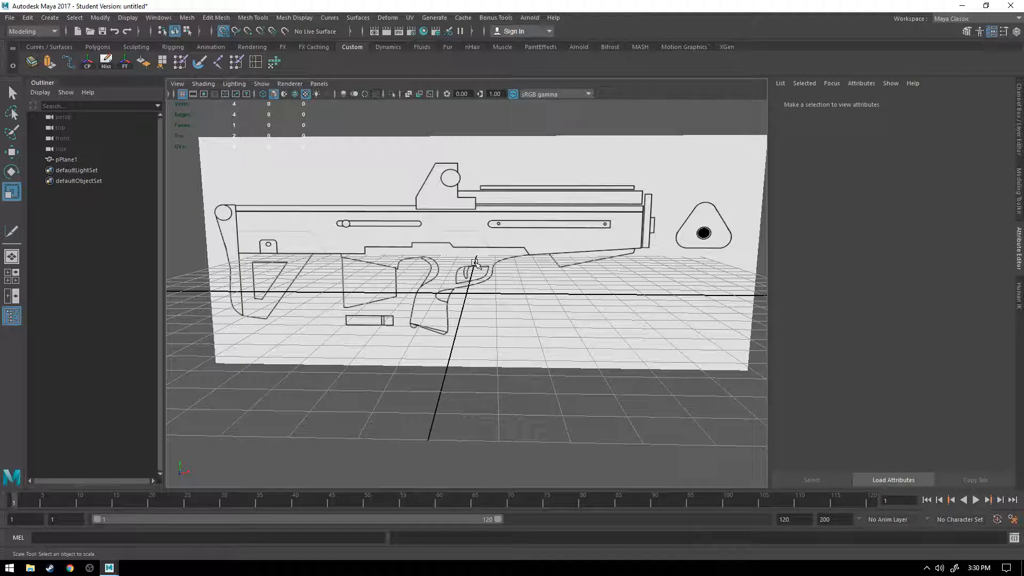
pyautogui.keyDown('alt'); pyautogui.moveTo(434, 295); pyautogui.dragTo(395, 287); pyautogui.keyUp('alt')
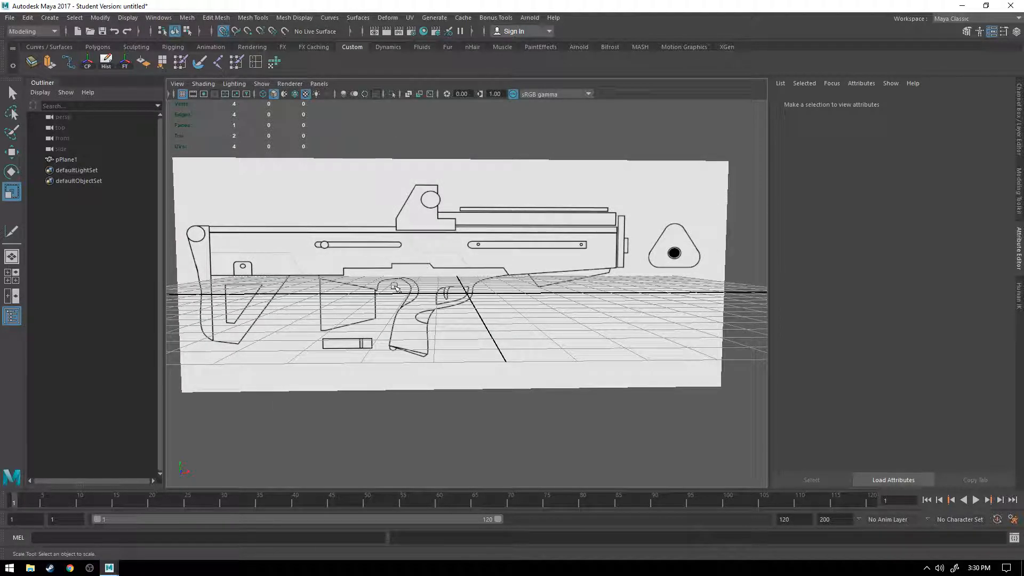
# Step: Activate the Quad Draw tool and change the workspace to the four-view layout
pyautogui.click(966, 31)
pyautogui.scroll(-1, 939, 344)
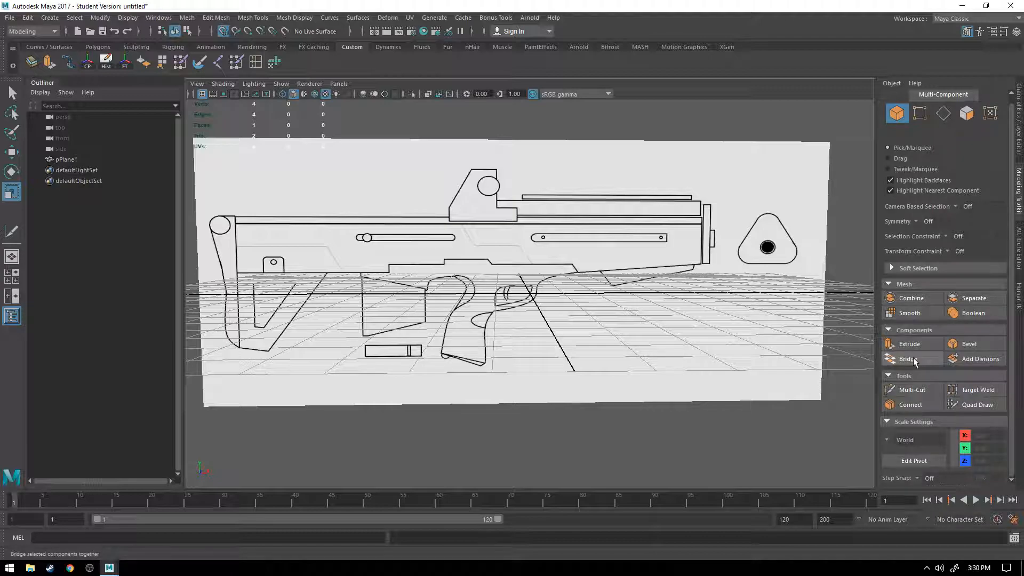
pyautogui.click(977, 404)
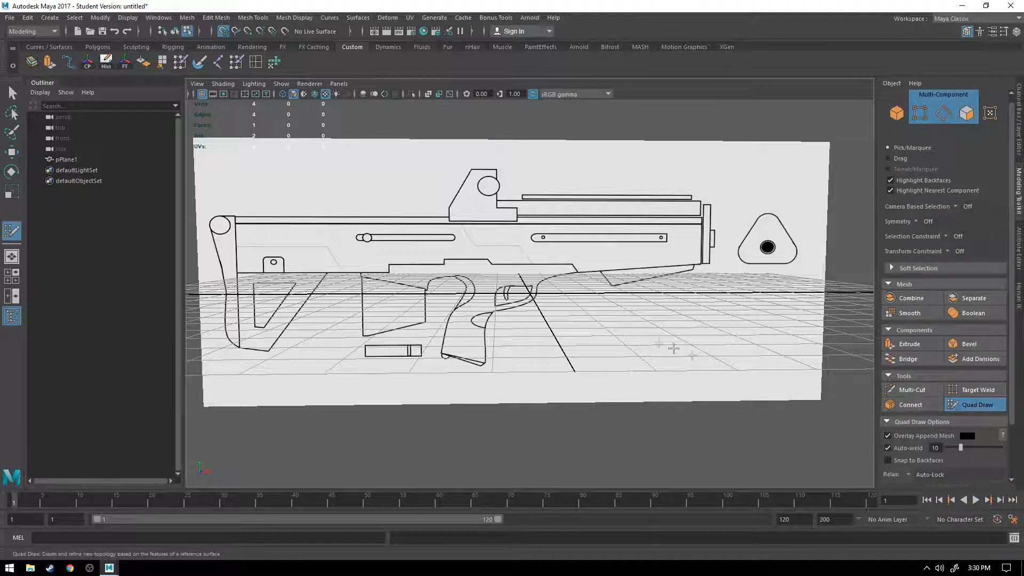
pyautogui.click(18, 280)
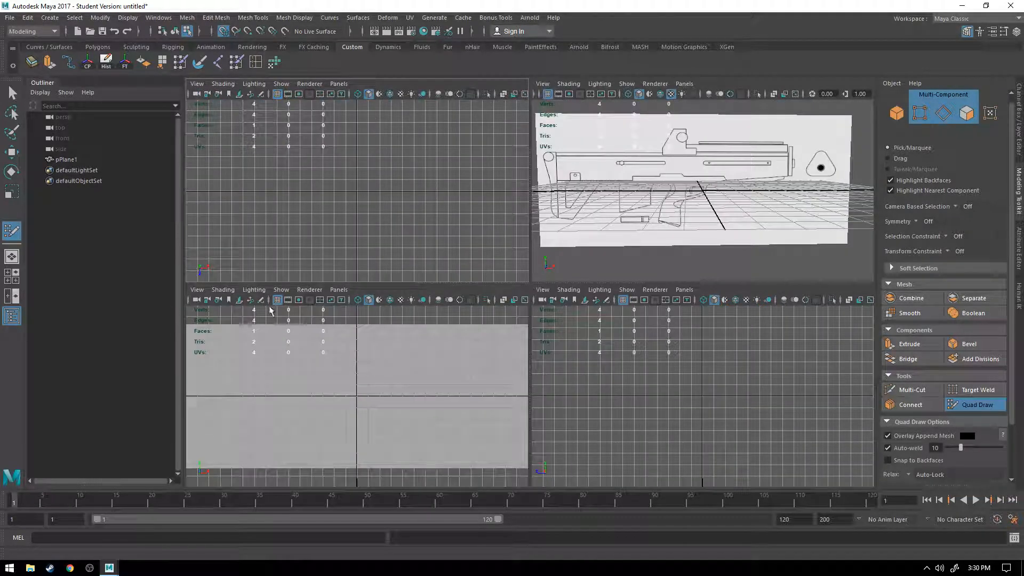
# Step: Turn on textured display in the front view and maximize that view to fit the gun drawing
pyautogui.click(401, 299)
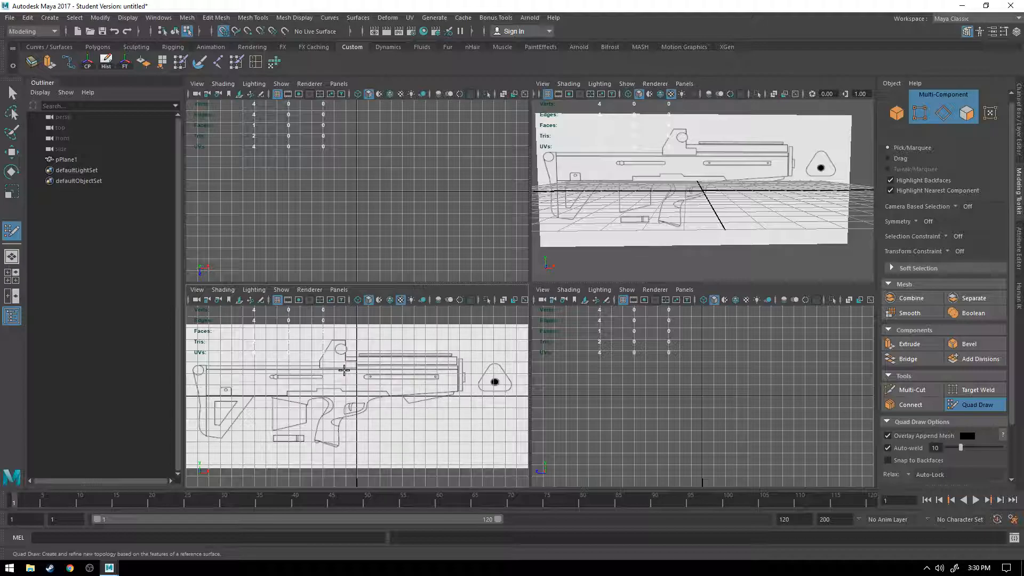
pyautogui.press('space')
pyautogui.press('space')
pyautogui.press('space')
pyautogui.press('space')
pyautogui.press('space')
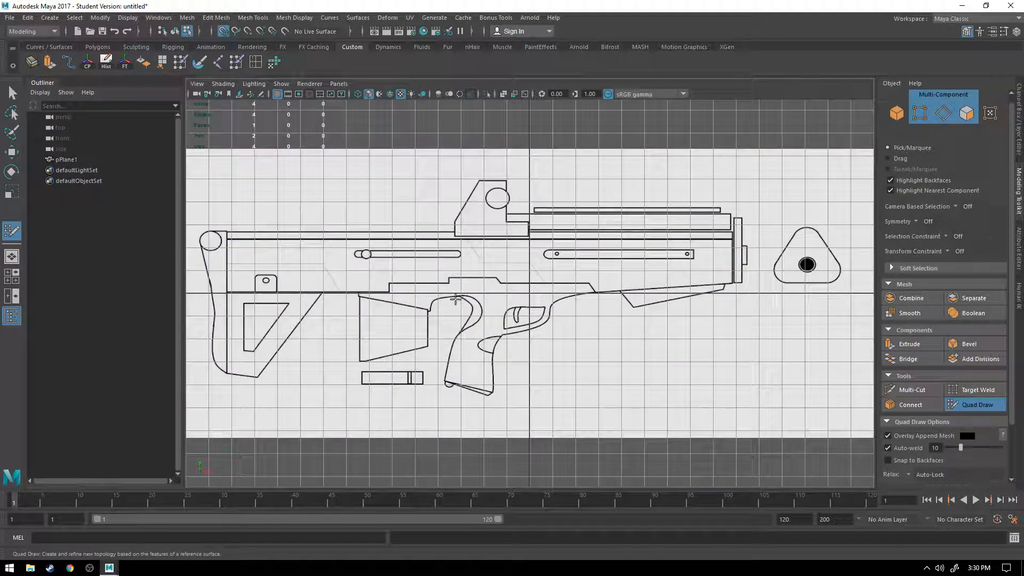
pyautogui.keyDown('alt'); pyautogui.moveTo(393, 280); pyautogui.dragTo(414, 275, button='middle'); pyautogui.keyUp('alt')
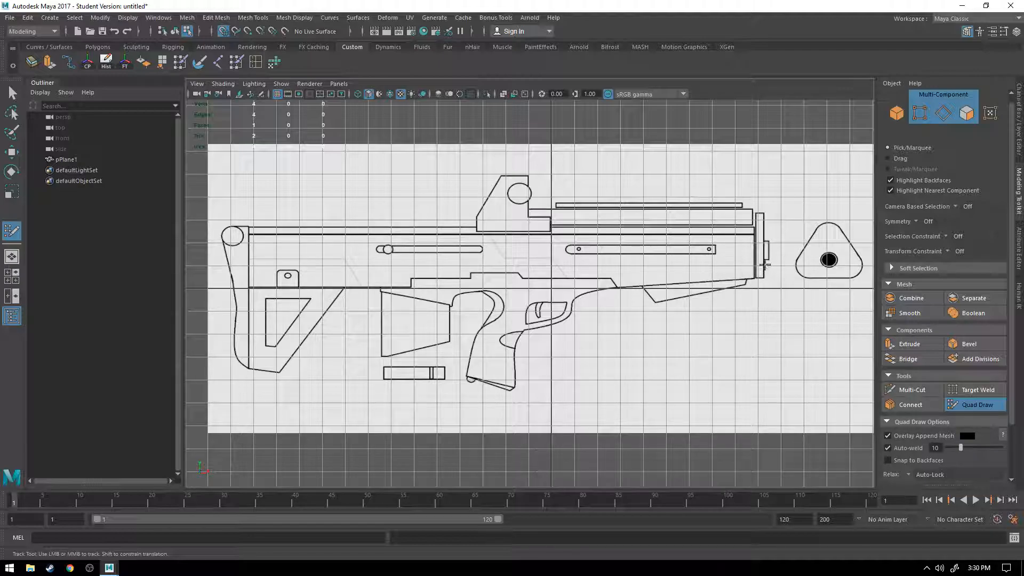
pyautogui.scroll(2, 234, 279)
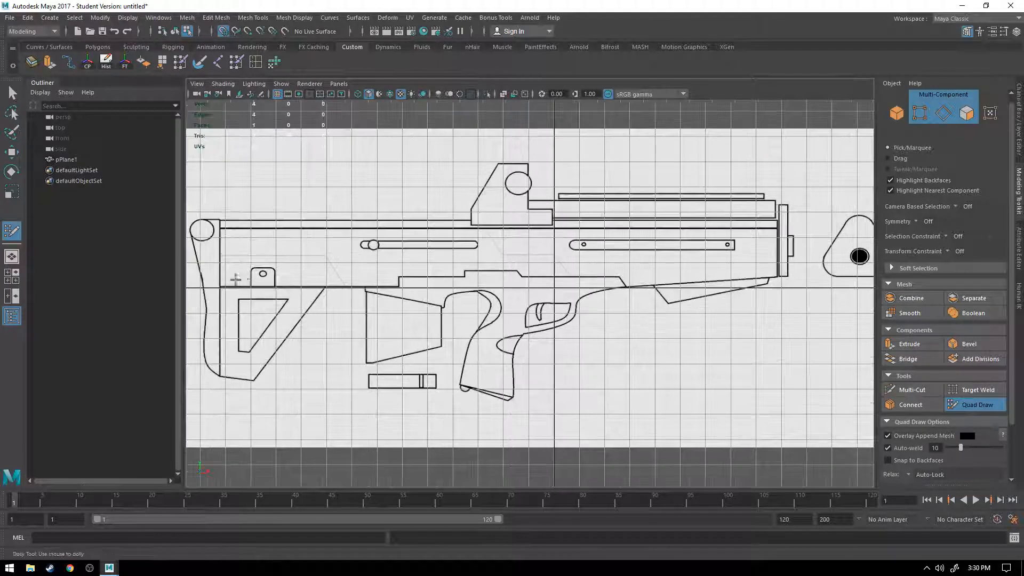
# Step: Place Quad Draw points on the upper and lower rear corners of the gun's main body
pyautogui.scroll(4, 234, 279)
pyautogui.keyDown('alt'); pyautogui.moveTo(231, 267); pyautogui.dragTo(633, 264, button='middle'); pyautogui.keyUp('alt')
pyautogui.click(224, 33)
pyautogui.scroll(3, 463, 283)
pyautogui.keyDown('alt'); pyautogui.moveTo(434, 256); pyautogui.dragTo(459, 267, button='middle'); pyautogui.keyUp('alt')
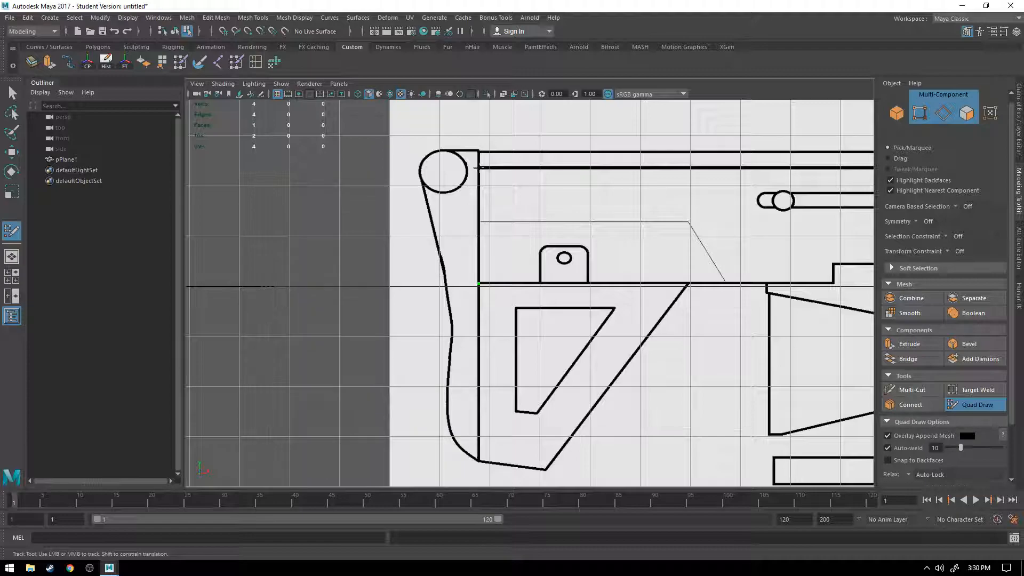
# Step: Place points on the corners of the two upward notches along the body's lower edge
pyautogui.keyDown('alt'); pyautogui.moveTo(737, 182); pyautogui.dragTo(434, 167, button='middle'); pyautogui.keyUp('alt')
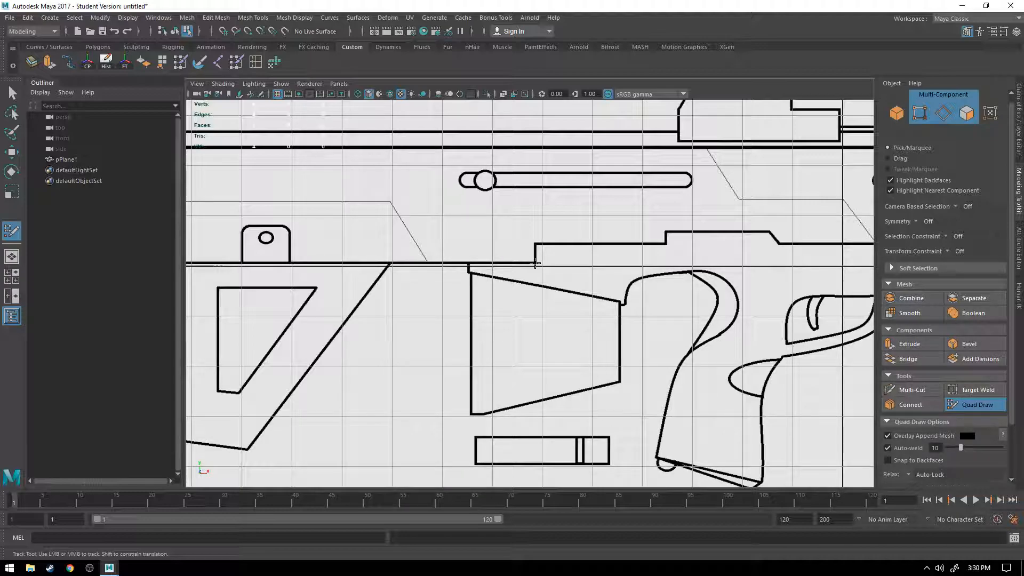
pyautogui.click(535, 263)
pyautogui.keyDown('alt'); pyautogui.moveTo(681, 232); pyautogui.dragTo(498, 244, button='middle'); pyautogui.keyUp('alt')
pyautogui.scroll(5, 498, 245)
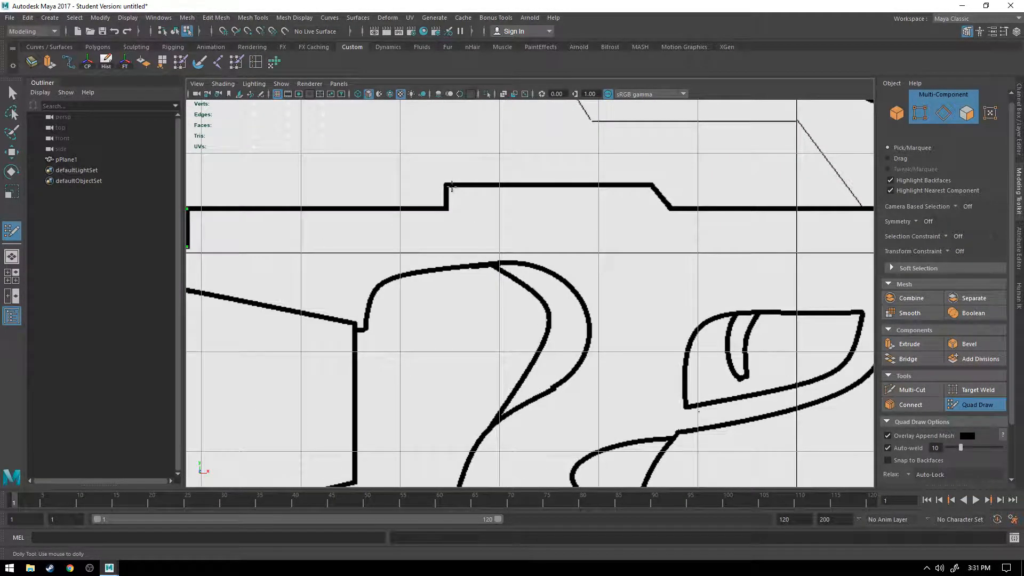
pyautogui.keyDown('alt'); pyautogui.moveTo(454, 191); pyautogui.dragTo(457, 256, button='middle'); pyautogui.keyUp('alt')
pyautogui.click(455, 261)
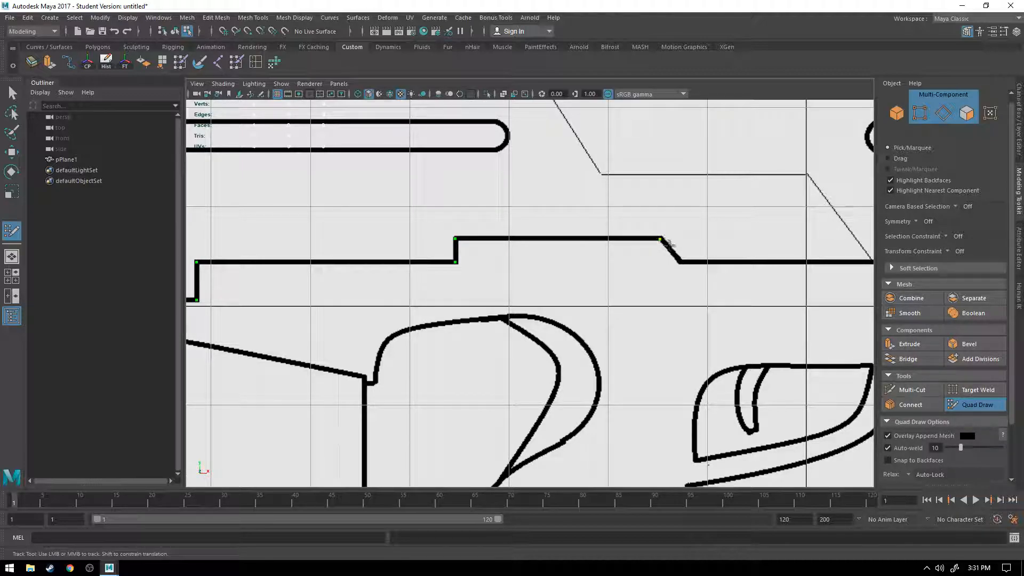
# Step: Redo the misplaced points so they sit on both ends of the short slope after the raised section
pyautogui.hotkey('ctrl', 'z')
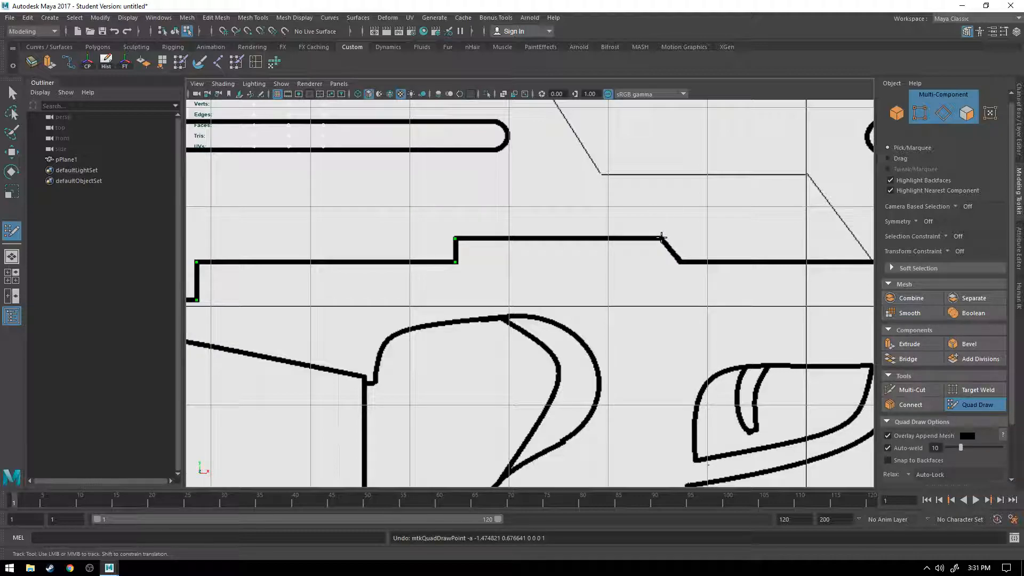
pyautogui.click(661, 239)
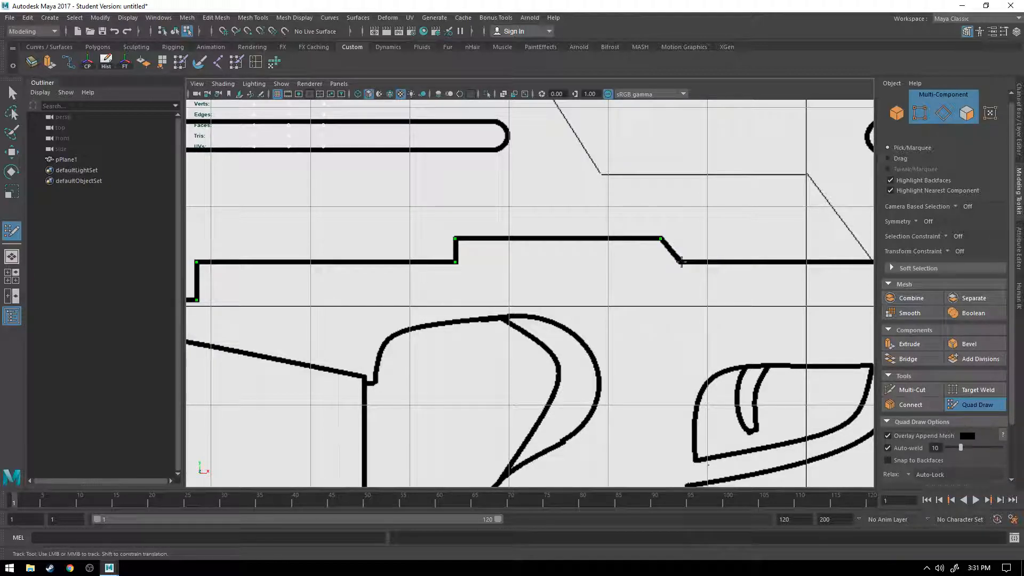
pyautogui.hotkey('ctrl', 'z')
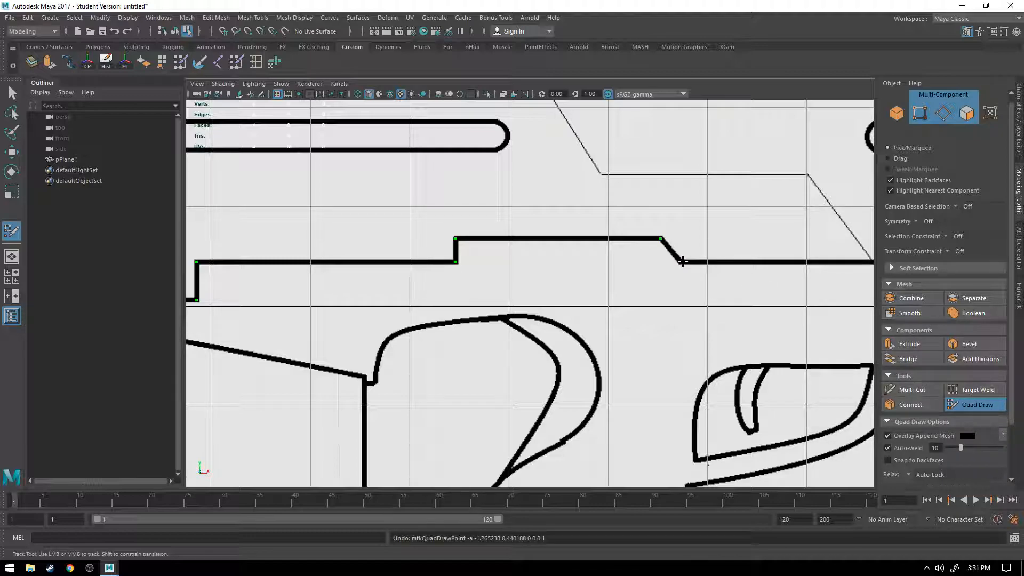
pyautogui.click(682, 261)
# Step: Place points on both ends of the slope ahead of the trigger and on the body's lower front corner
pyautogui.moveTo(707, 304)
pyautogui.keyDown('alt'); pyautogui.mouseDown(button='middle')
pyautogui.moveTo(566, 281)
pyautogui.moveTo(441, 288)
pyautogui.moveTo(498, 277)
pyautogui.moveTo(522, 260)
pyautogui.mouseUp(button='middle'); pyautogui.keyUp('alt')
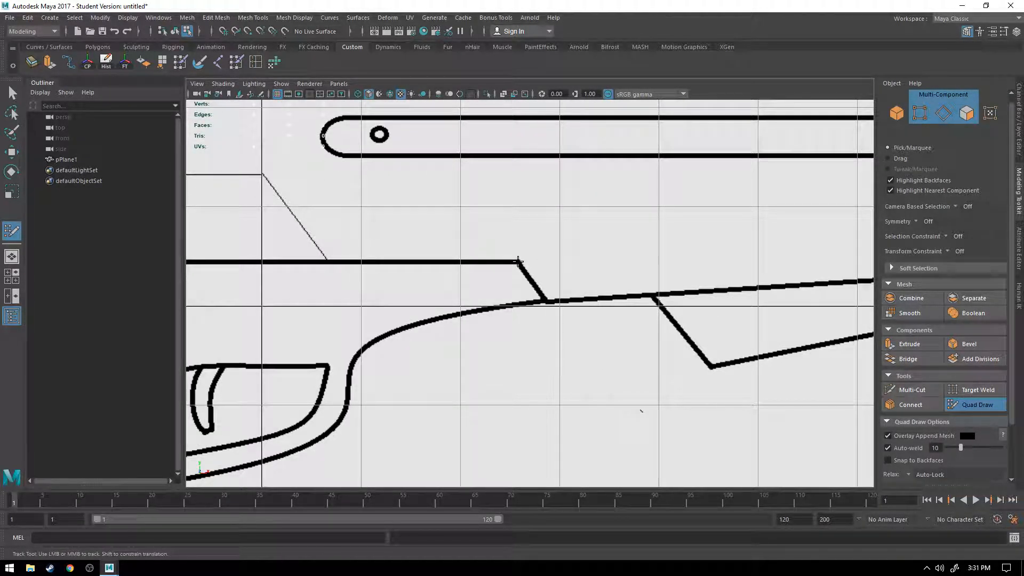
pyautogui.click(546, 302)
pyautogui.keyDown('alt'); pyautogui.moveTo(667, 264); pyautogui.dragTo(290, 304, button='middle'); pyautogui.keyUp('alt')
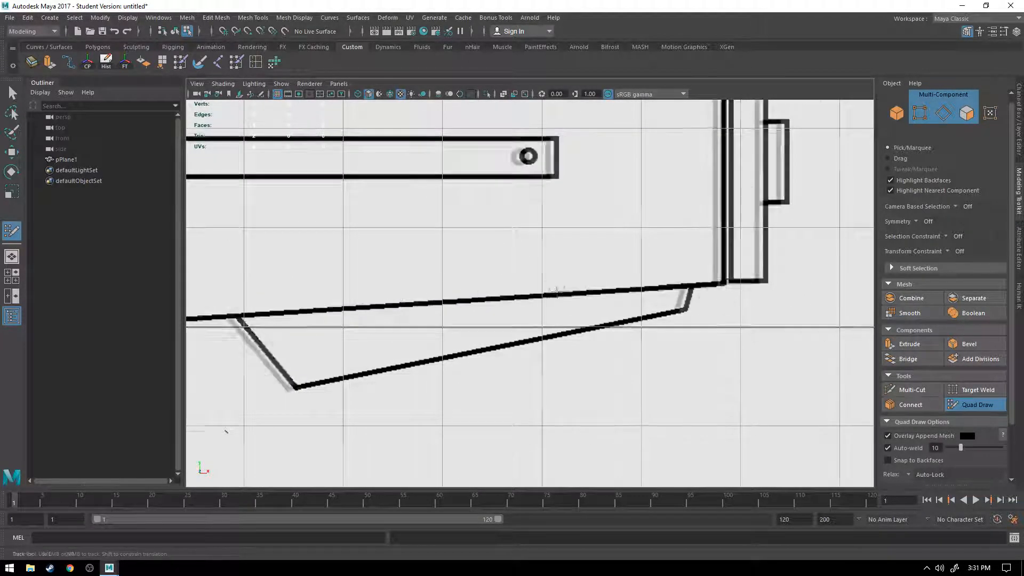
pyautogui.keyDown('alt'); pyautogui.moveTo(569, 290); pyautogui.dragTo(405, 297, button='middle'); pyautogui.keyUp('alt')
pyautogui.click(561, 290)
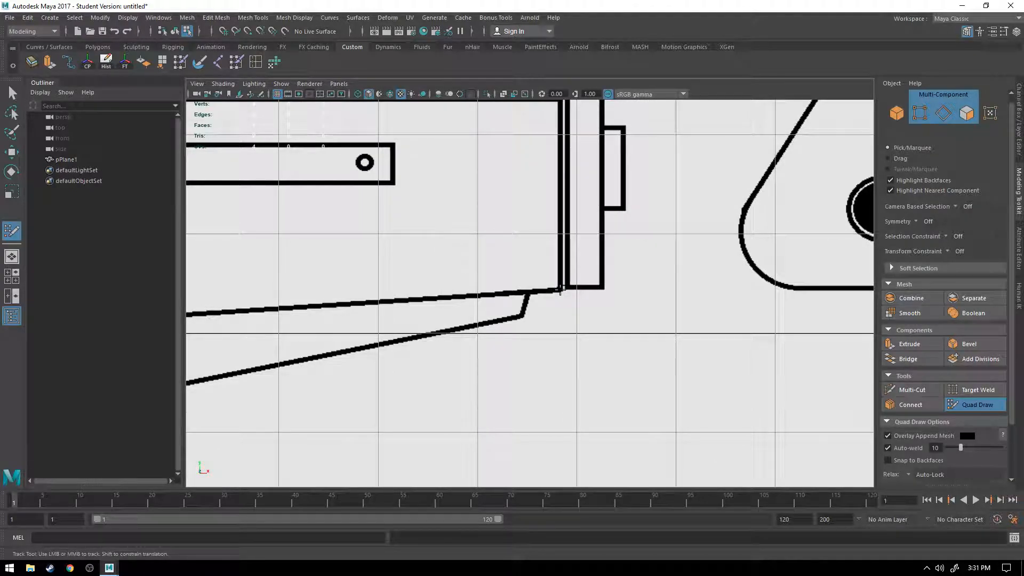
# Step: Place a point at the upper front corner of the gun's body, undoing the misplaced attempt
pyautogui.keyDown('alt'); pyautogui.moveTo(553, 195); pyautogui.dragTo(574, 350, button='middle'); pyautogui.keyUp('alt')
pyautogui.scroll(-10, 583, 290)
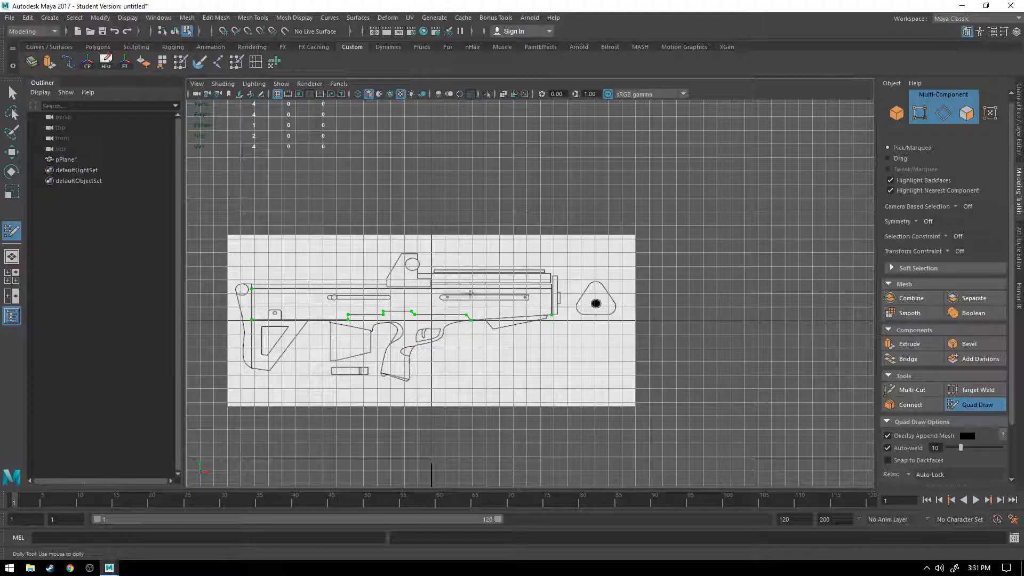
pyautogui.keyDown('alt'); pyautogui.moveTo(470, 293); pyautogui.dragTo(519, 277, button='middle'); pyautogui.keyUp('alt')
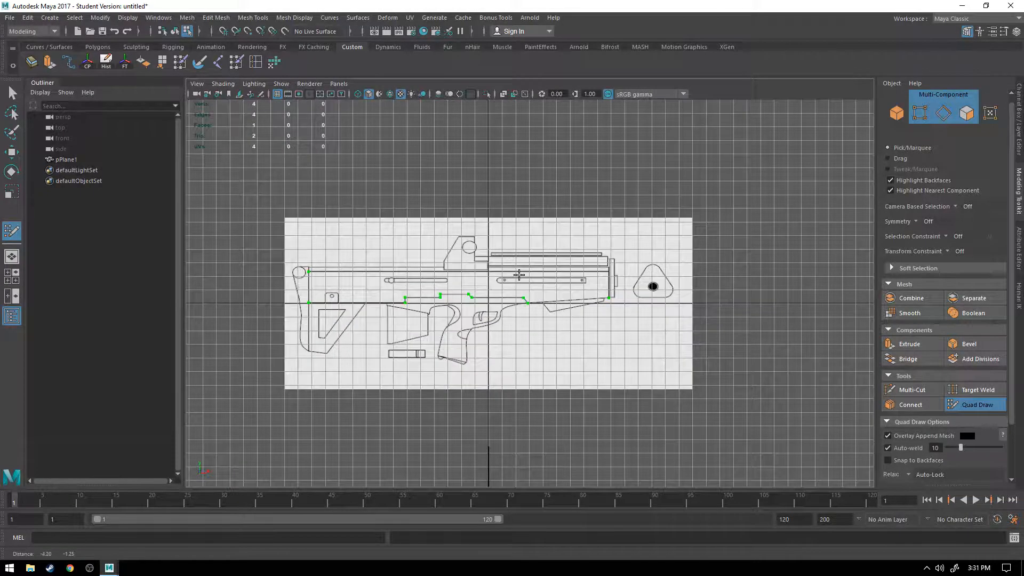
pyautogui.keyDown('alt'); pyautogui.moveTo(666, 273); pyautogui.dragTo(599, 284, button='middle'); pyautogui.keyUp('alt')
pyautogui.scroll(10, 548, 269)
pyautogui.scroll(1, 570, 254)
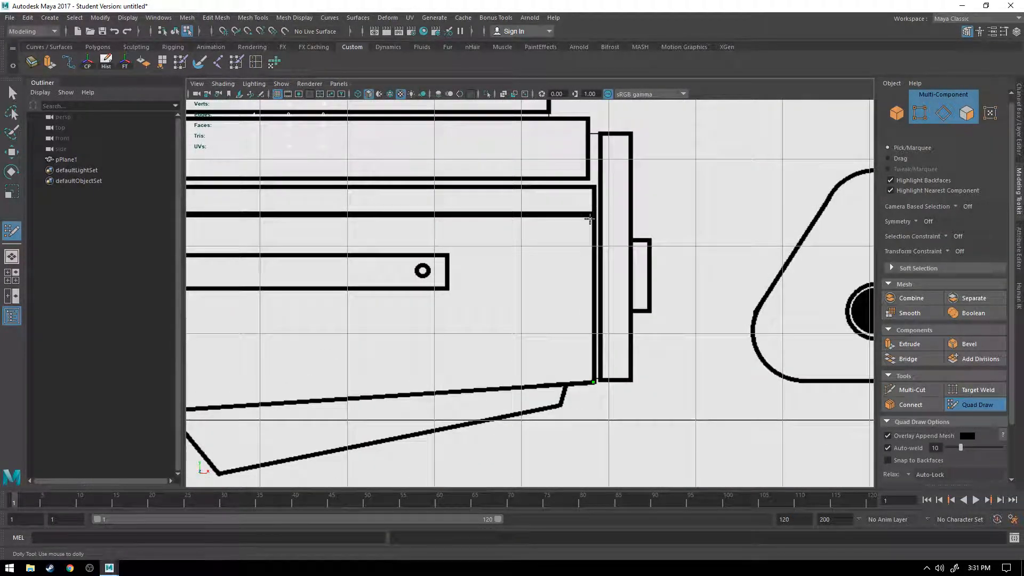
pyautogui.click(592, 215)
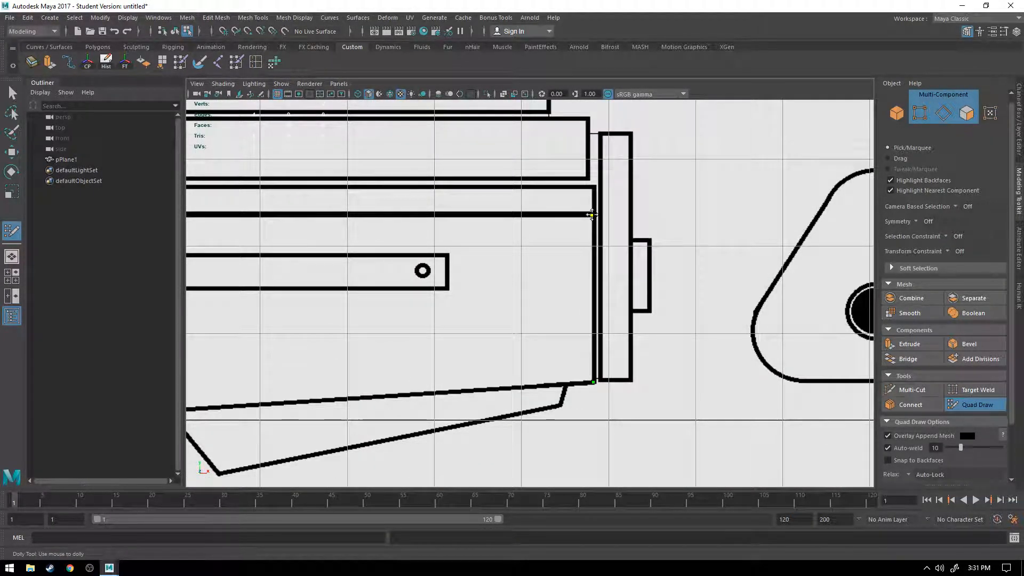
pyautogui.hotkey('ctrl', 'z')
pyautogui.hotkey('ctrl', 'z')
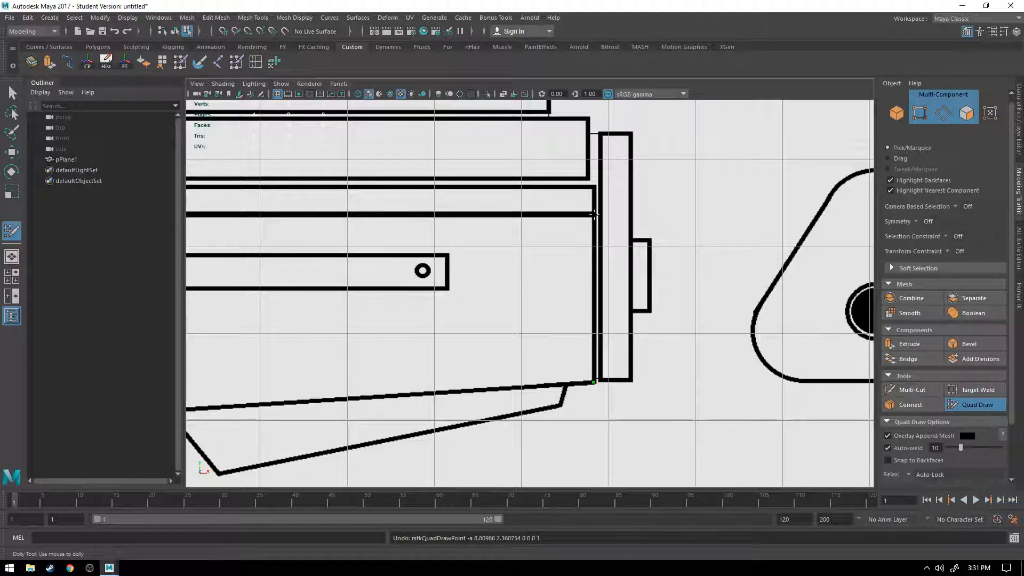
# Step: Add a point on the body's rear edge level with the first notch and fill the thin lower quad up to it
pyautogui.keyDown('alt'); pyautogui.moveTo(379, 235); pyautogui.dragTo(799, 234, button='middle'); pyautogui.keyUp('alt')
pyautogui.keyDown('alt'); pyautogui.moveTo(285, 261); pyautogui.dragTo(853, 232, button='middle'); pyautogui.keyUp('alt')
pyautogui.keyDown('alt'); pyautogui.moveTo(613, 247); pyautogui.dragTo(477, 262, button='right'); pyautogui.keyUp('alt')
pyautogui.keyDown('alt'); pyautogui.moveTo(338, 289); pyautogui.dragTo(491, 243, button='middle'); pyautogui.keyUp('alt')
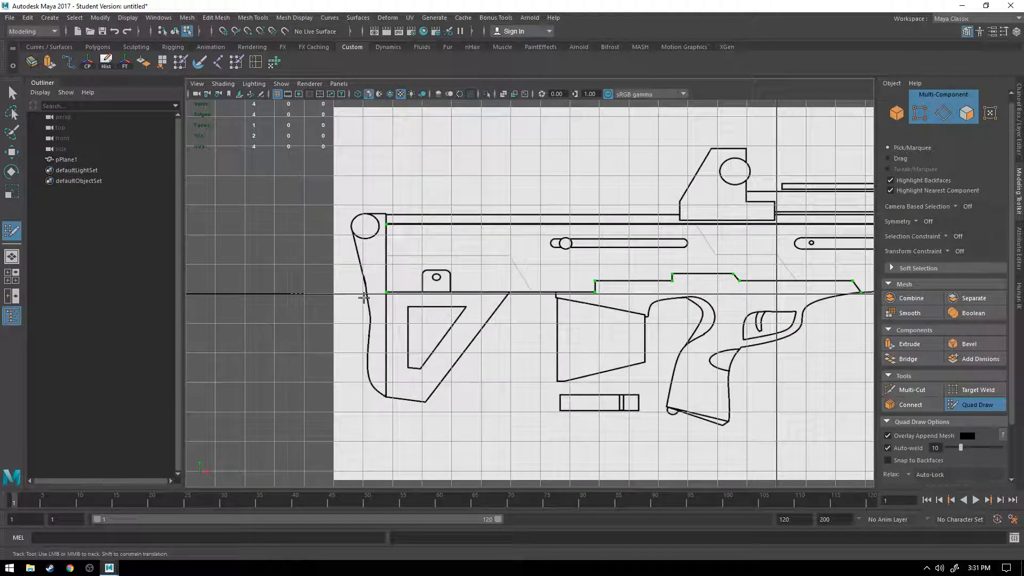
pyautogui.scroll(6, 364, 296)
pyautogui.keyDown('alt'); pyautogui.moveTo(356, 266); pyautogui.dragTo(400, 279, button='middle'); pyautogui.keyUp('alt')
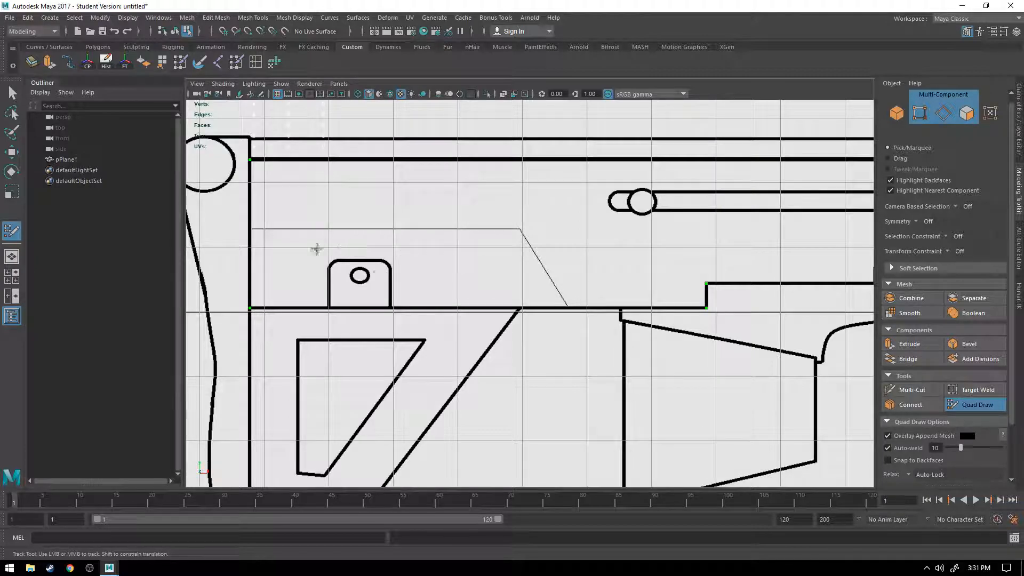
pyautogui.click(249, 284)
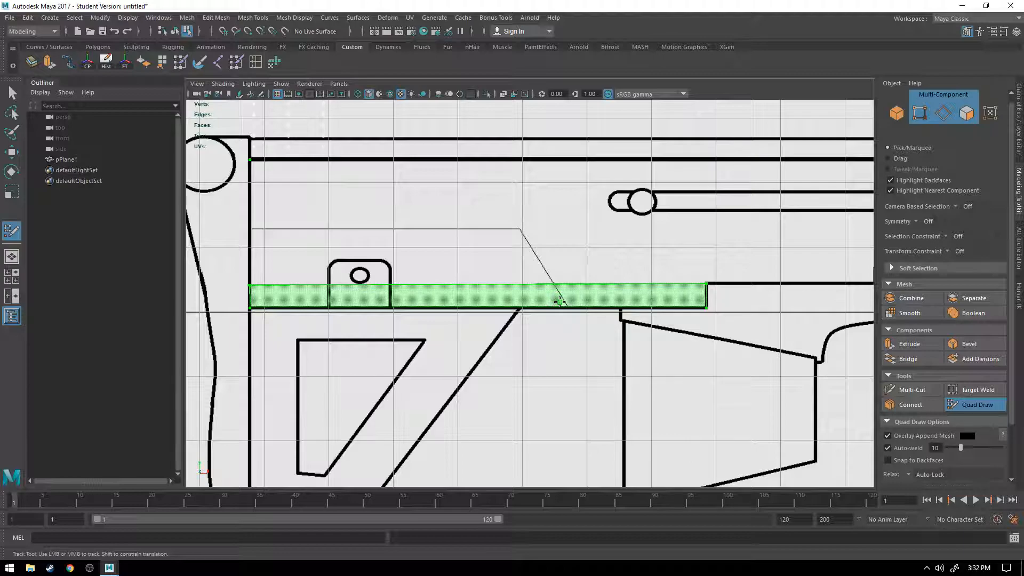
pyautogui.keyDown('shift'); pyautogui.click(560, 302); pyautogui.keyUp('shift')
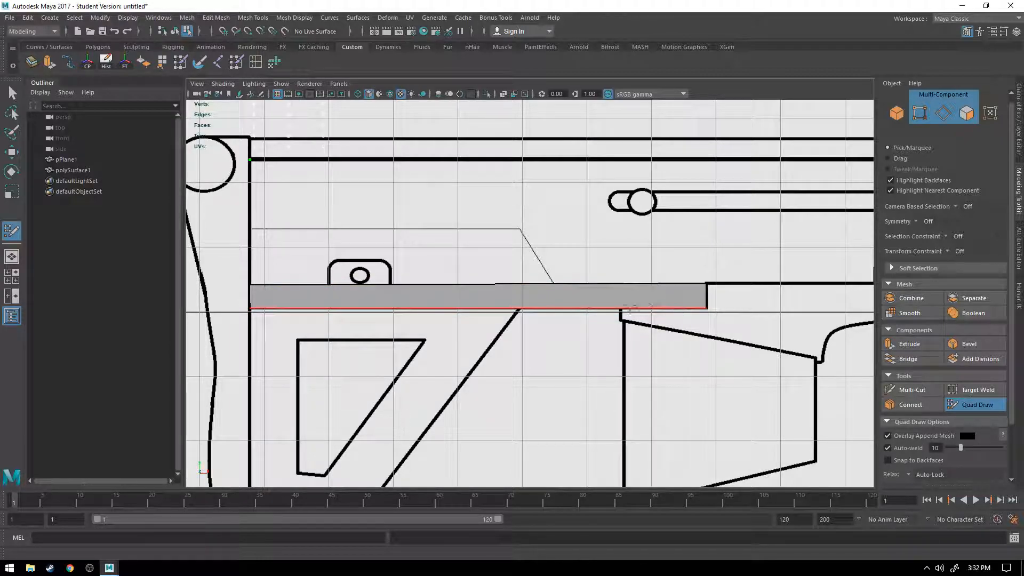
# Step: Add a point on the body's upper edge above the first notch and fill the large rear quad below it
pyautogui.keyDown('alt'); pyautogui.moveTo(249, 295); pyautogui.dragTo(375, 279, button='right'); pyautogui.keyUp('alt')
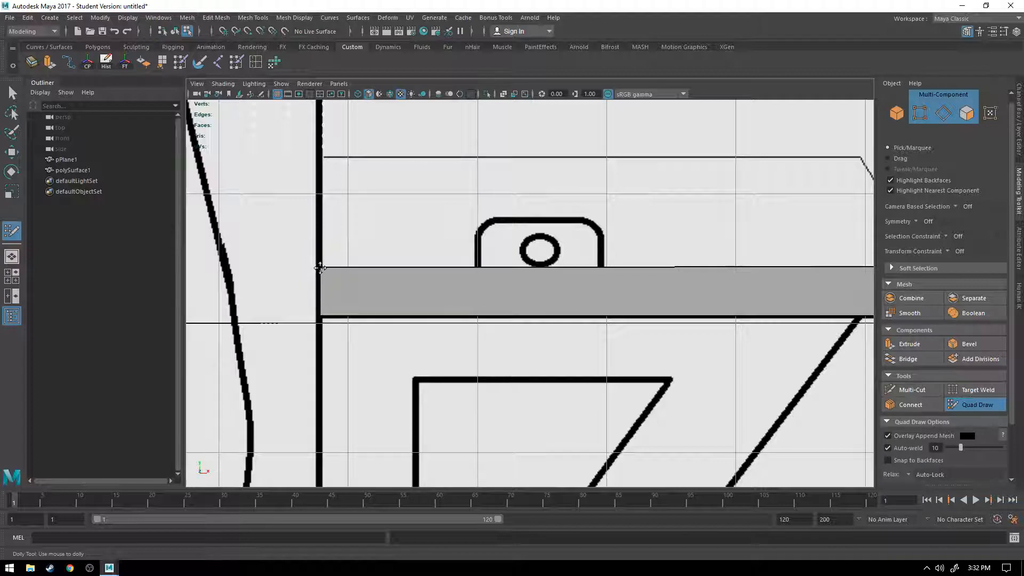
pyautogui.scroll(-8, 506, 305)
pyautogui.scroll(1, 506, 305)
pyautogui.keyDown('alt'); pyautogui.moveTo(583, 292); pyautogui.dragTo(400, 305, button='middle'); pyautogui.keyUp('alt')
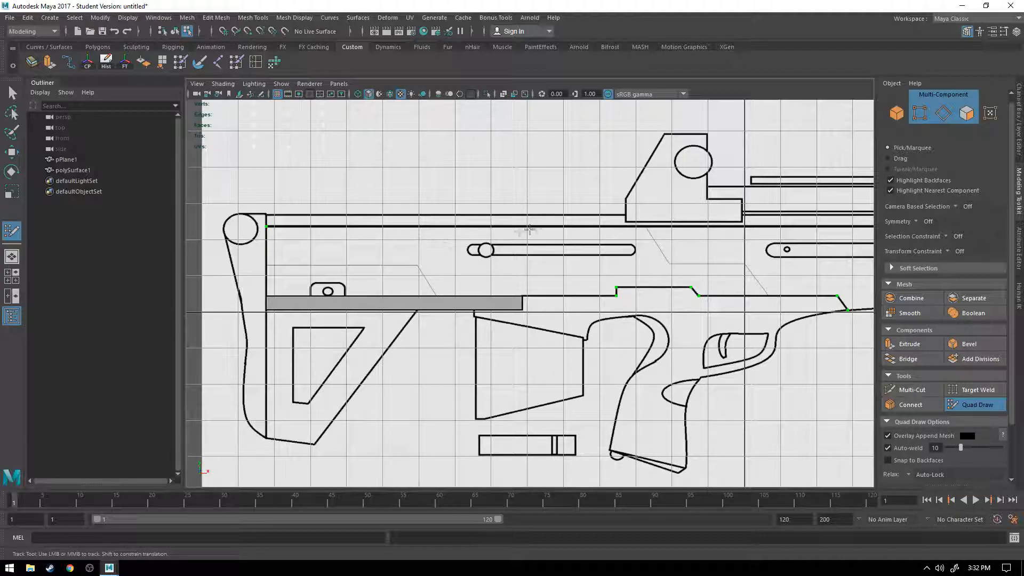
pyautogui.scroll(2, 509, 234)
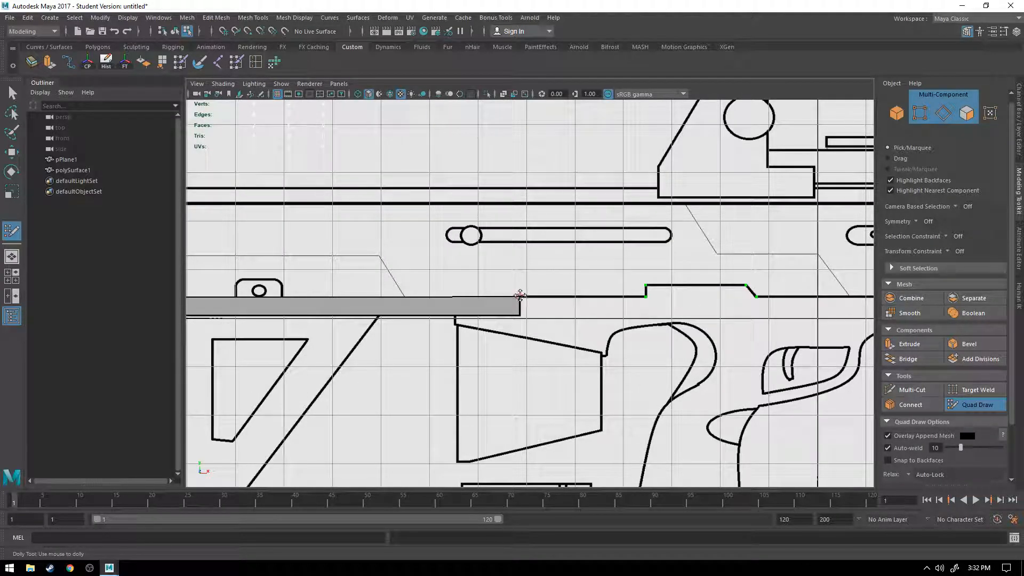
pyautogui.click(519, 203)
pyautogui.keyDown('shift'); pyautogui.click(406, 257); pyautogui.keyUp('shift')
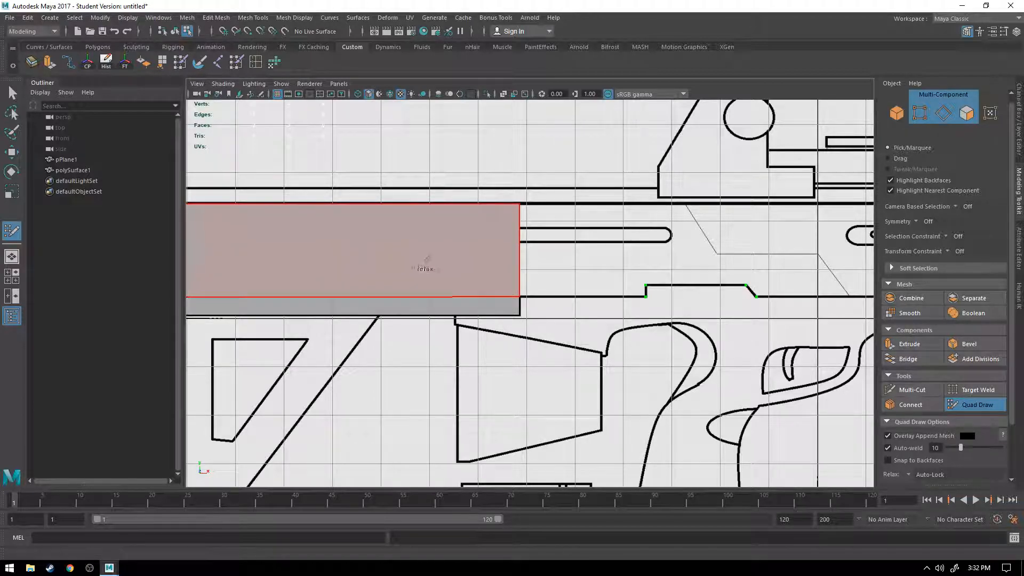
# Step: Fill the quads from the first notch across the raised section and its short slope, with matching points on the upper edge
pyautogui.keyDown('alt'); pyautogui.moveTo(564, 258); pyautogui.dragTo(525, 251, button='middle'); pyautogui.keyUp('alt')
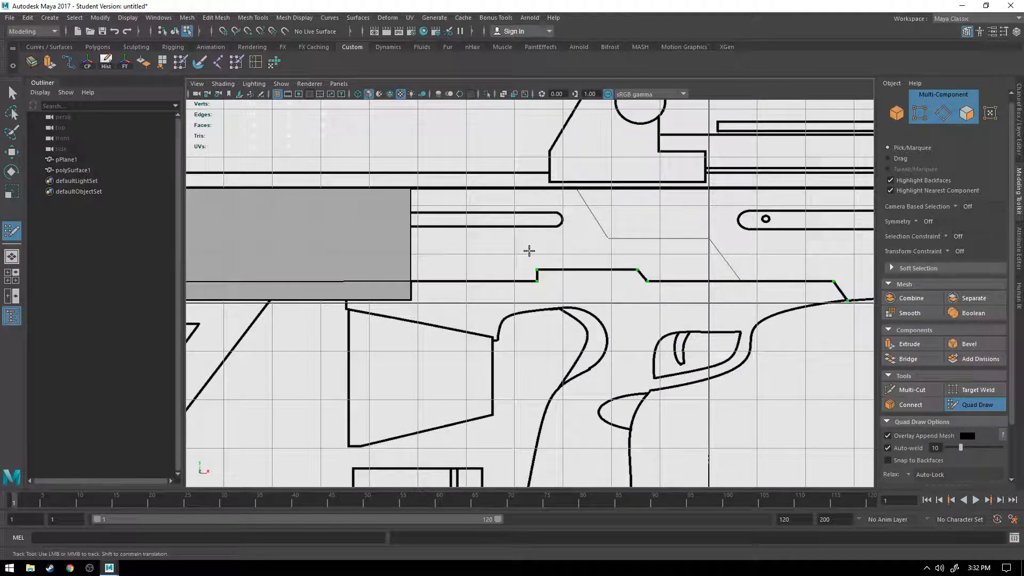
pyautogui.keyDown('shift'); pyautogui.click(478, 258); pyautogui.keyUp('shift')
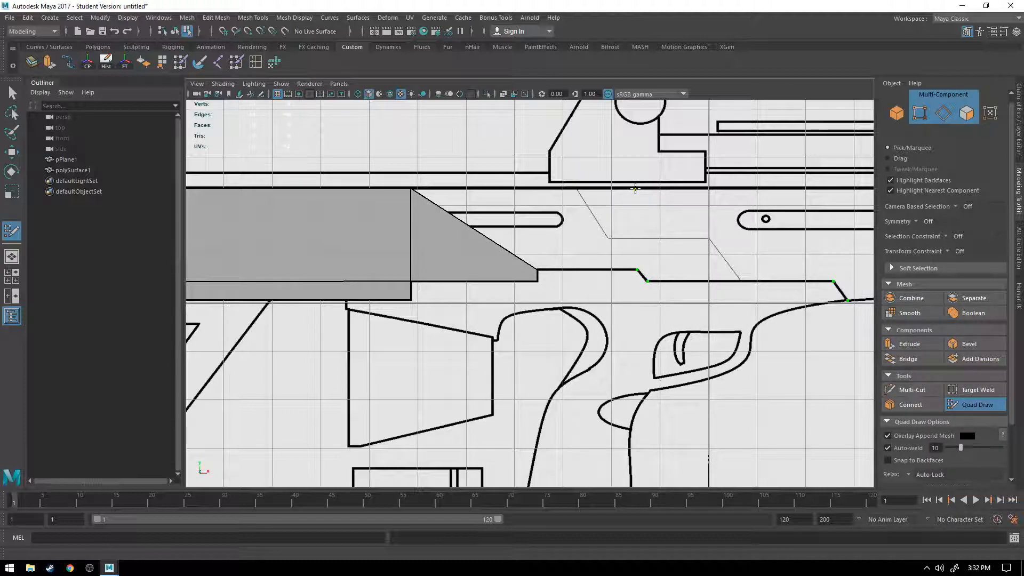
pyautogui.keyDown('shift'); pyautogui.click(571, 210); pyautogui.keyUp('shift')
pyautogui.keyDown('alt'); pyautogui.moveTo(702, 249); pyautogui.dragTo(489, 238, button='middle'); pyautogui.keyUp('alt')
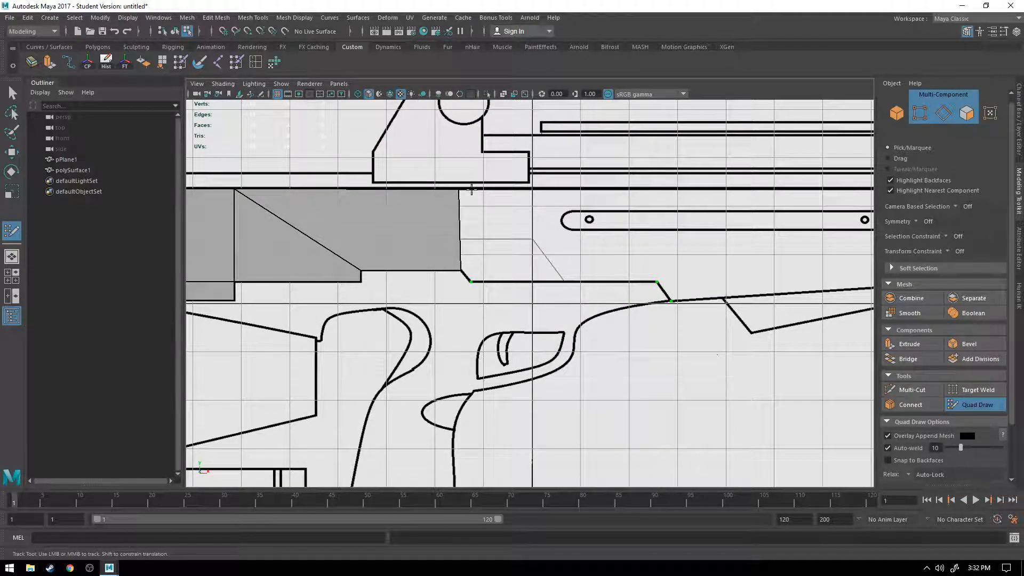
pyautogui.keyDown('shift'); pyautogui.click(466, 208); pyautogui.keyUp('shift')
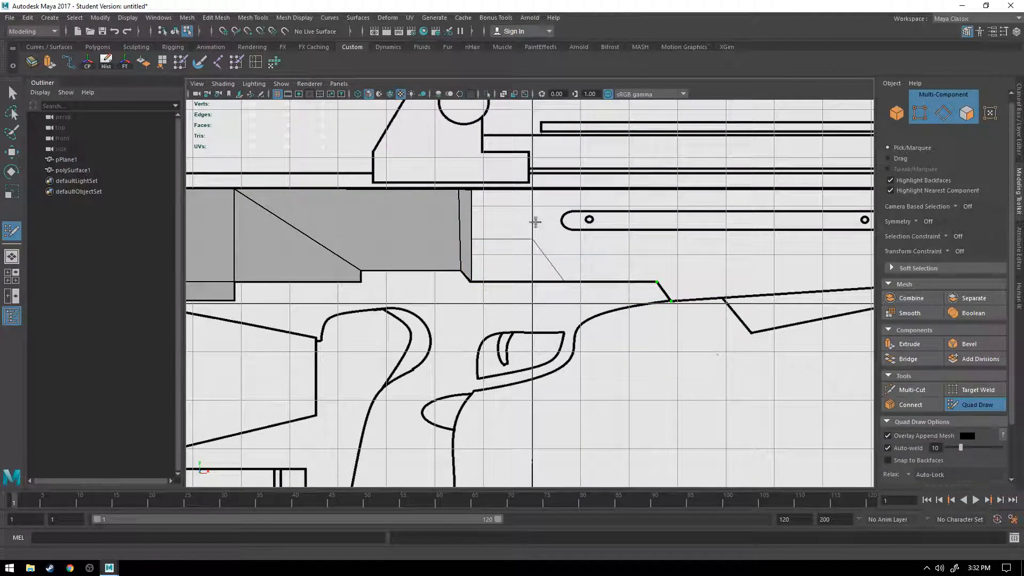
# Step: Add a point on the upper edge above the front slope and fill the quad back to the existing mesh
pyautogui.click(652, 188)
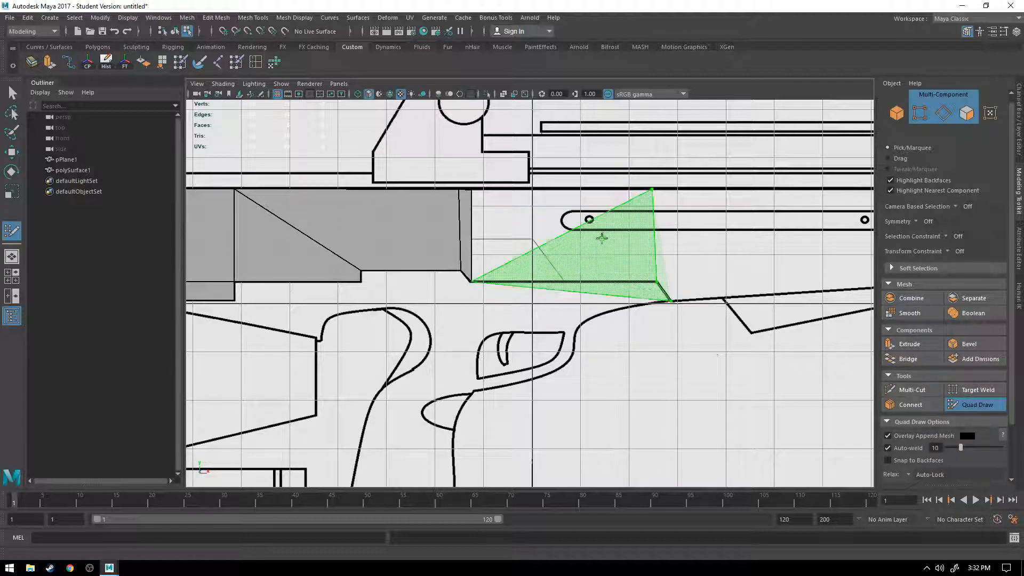
pyautogui.keyDown('shift'); pyautogui.click(554, 231); pyautogui.keyUp('shift')
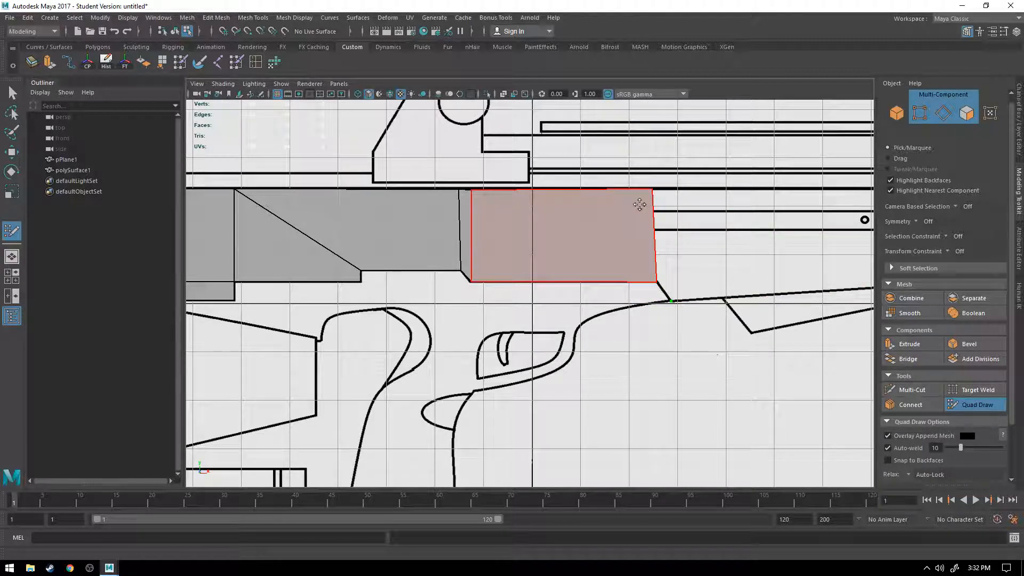
pyautogui.scroll(2, 673, 266)
pyautogui.keyDown('alt'); pyautogui.moveTo(738, 201); pyautogui.dragTo(606, 228, button='middle'); pyautogui.keyUp('alt')
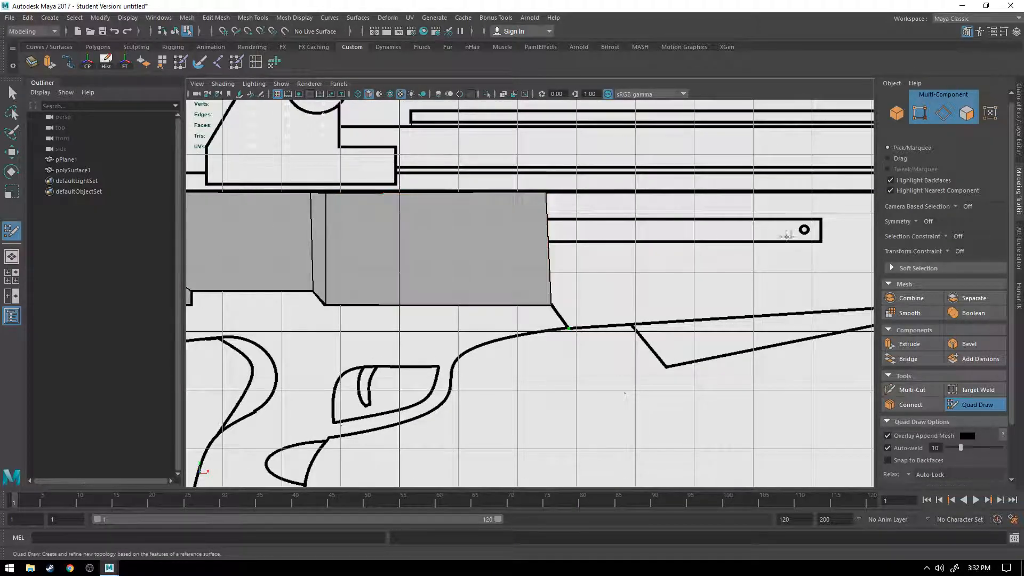
pyautogui.keyDown('alt'); pyautogui.moveTo(674, 229); pyautogui.dragTo(596, 226, button='middle'); pyautogui.keyUp('alt')
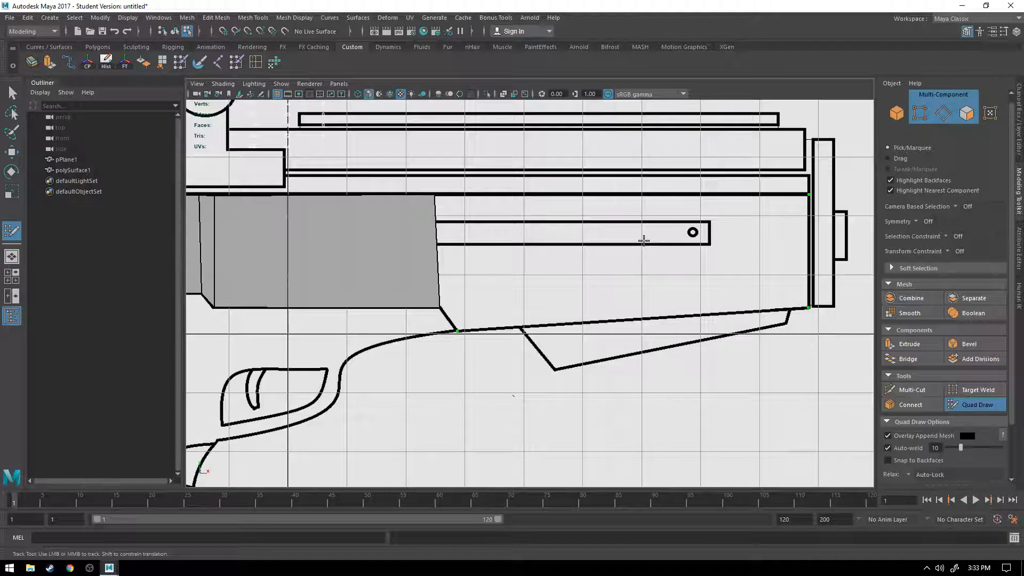
# Step: Straighten the front edge of the last filled quad by moving its upper corner directly above its lower corner on the reference
pyautogui.press('space')
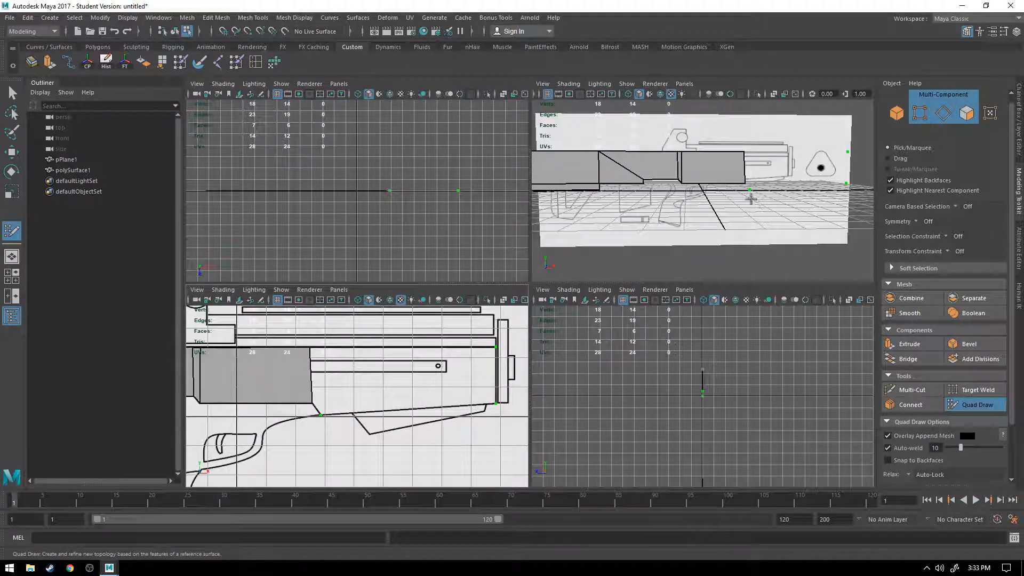
pyautogui.press('space')
pyautogui.moveTo(627, 236)
pyautogui.keyDown('alt'); pyautogui.mouseDown()
pyautogui.moveTo(614, 256)
pyautogui.moveTo(590, 265)
pyautogui.moveTo(613, 228)
pyautogui.moveTo(641, 233)
pyautogui.mouseUp(); pyautogui.keyUp('alt')
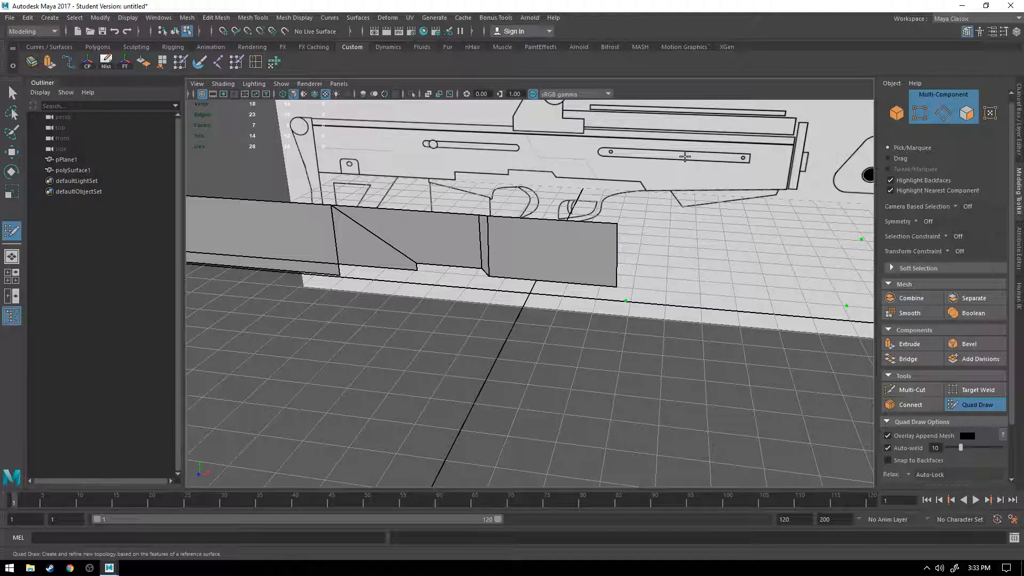
pyautogui.press('space')
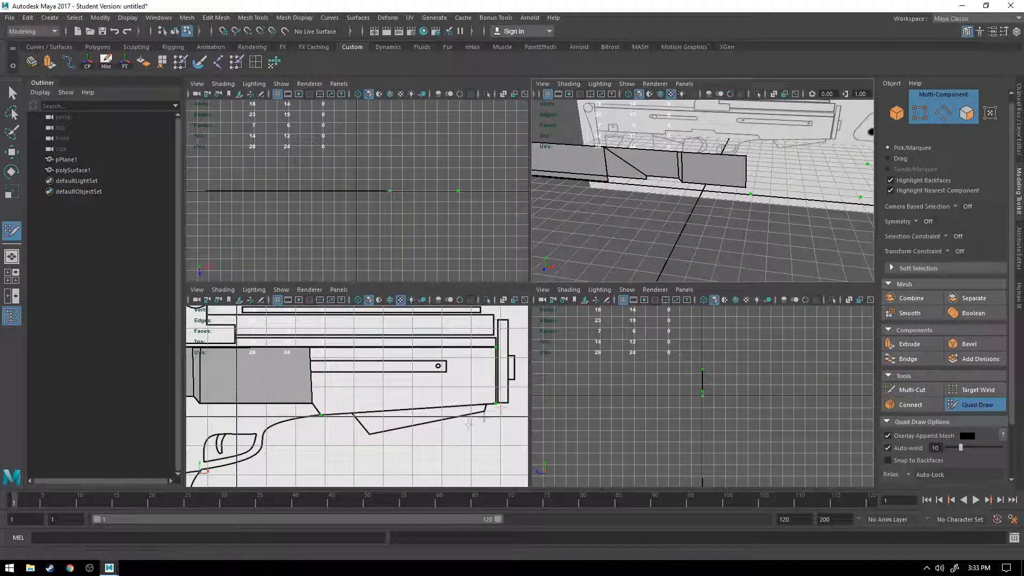
pyautogui.press('space')
pyautogui.keyDown('alt'); pyautogui.moveTo(475, 319); pyautogui.dragTo(412, 249, button='middle'); pyautogui.keyUp('alt')
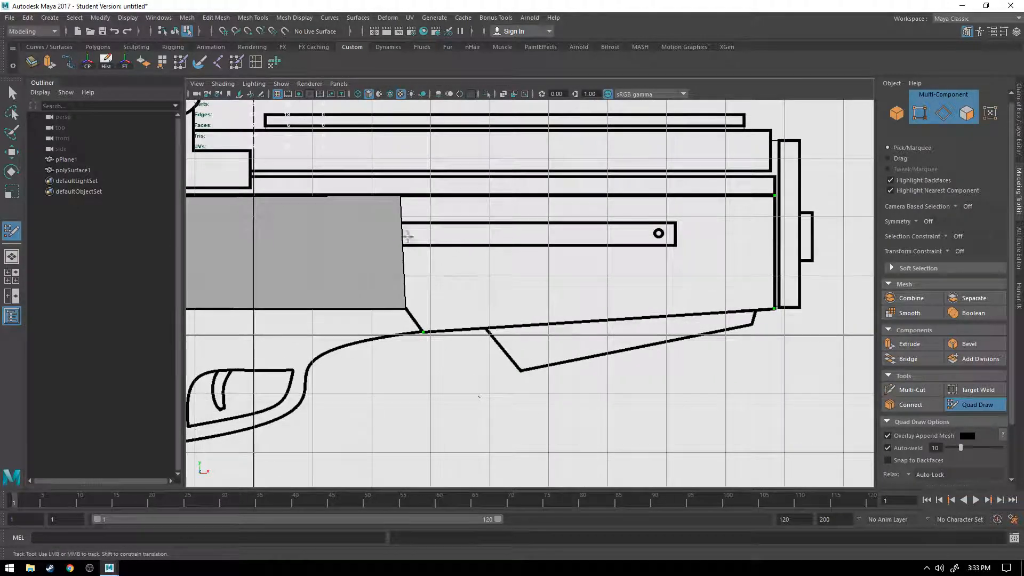
pyautogui.moveTo(400, 194); pyautogui.dragTo(405, 194)
# Step: Add a point on the upper edge above the front slope's lower end and fill the slope quad and the large front quad
pyautogui.keyDown('alt'); pyautogui.moveTo(349, 230); pyautogui.dragTo(345, 211, button='middle'); pyautogui.keyUp('alt')
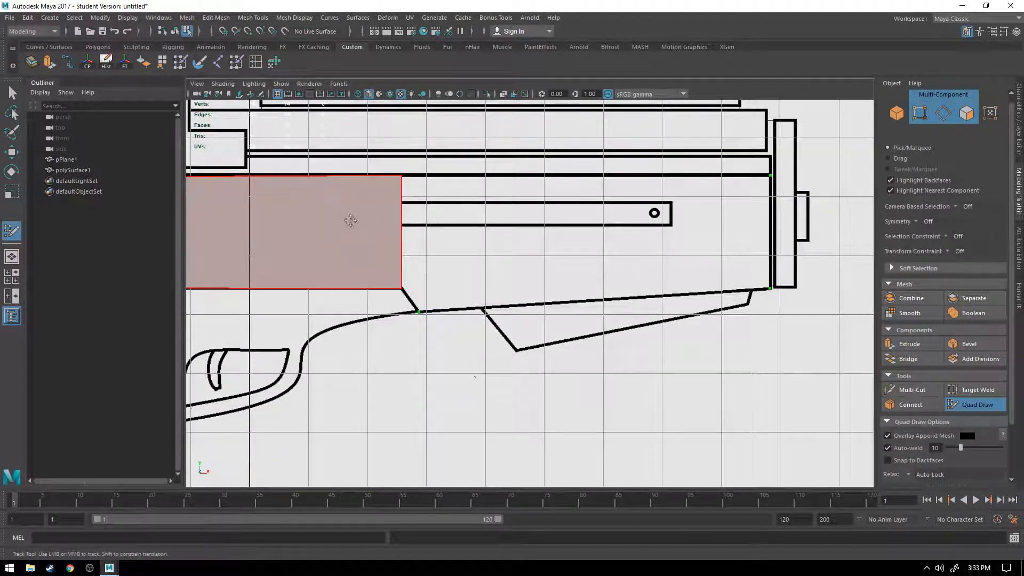
pyautogui.click(419, 174)
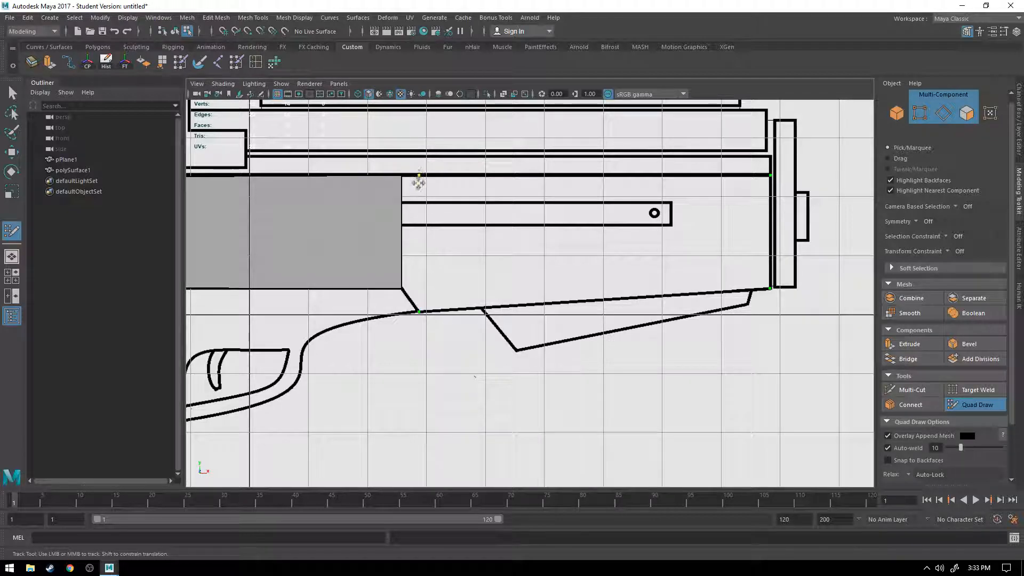
pyautogui.keyDown('shift'); pyautogui.click(420, 175); pyautogui.keyUp('shift')
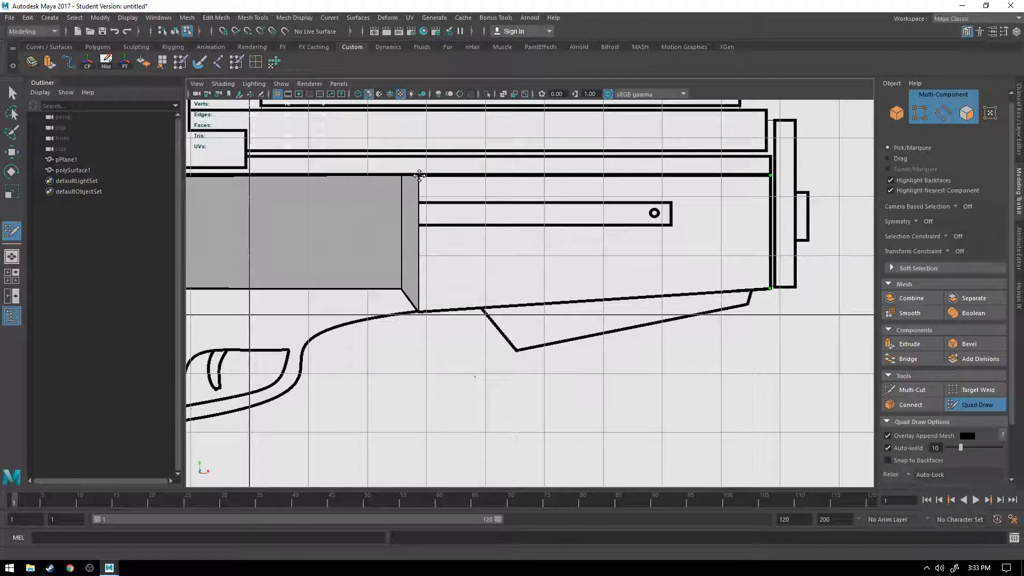
pyautogui.keyDown('shift'); pyautogui.click(682, 255); pyautogui.keyUp('shift')
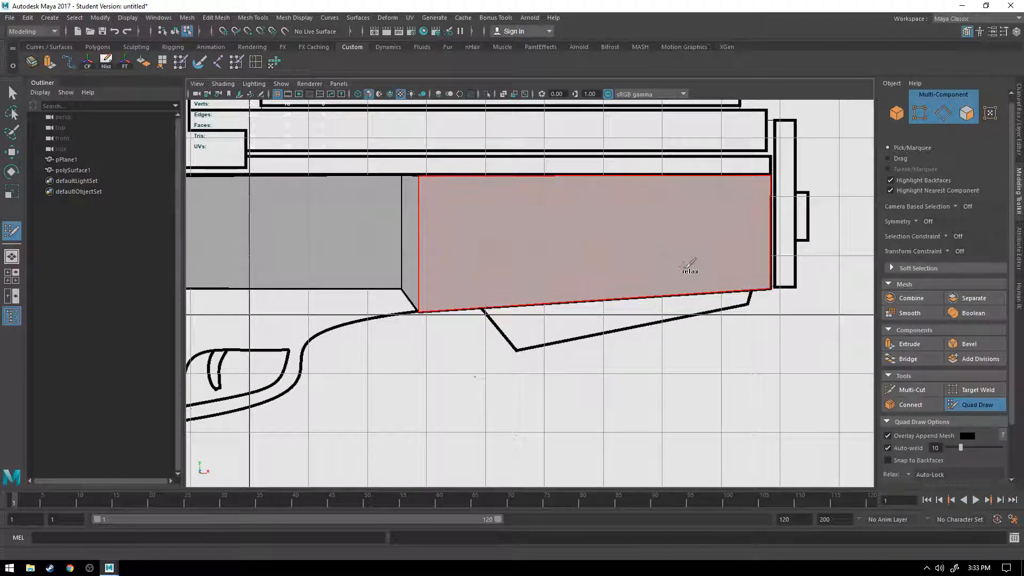
# Step: Move the upper vertex above the short slope behind the grip so the vertical edge there runs straight
pyautogui.keyDown('alt'); pyautogui.moveTo(415, 267); pyautogui.dragTo(598, 254, button='middle'); pyautogui.keyUp('alt')
pyautogui.scroll(2, 595, 256)
pyautogui.scroll(-10, 592, 257)
pyautogui.moveTo(512, 320)
pyautogui.keyDown('alt'); pyautogui.mouseDown(button='middle')
pyautogui.moveTo(601, 270)
pyautogui.moveTo(566, 268)
pyautogui.mouseUp(button='middle'); pyautogui.keyUp('alt')
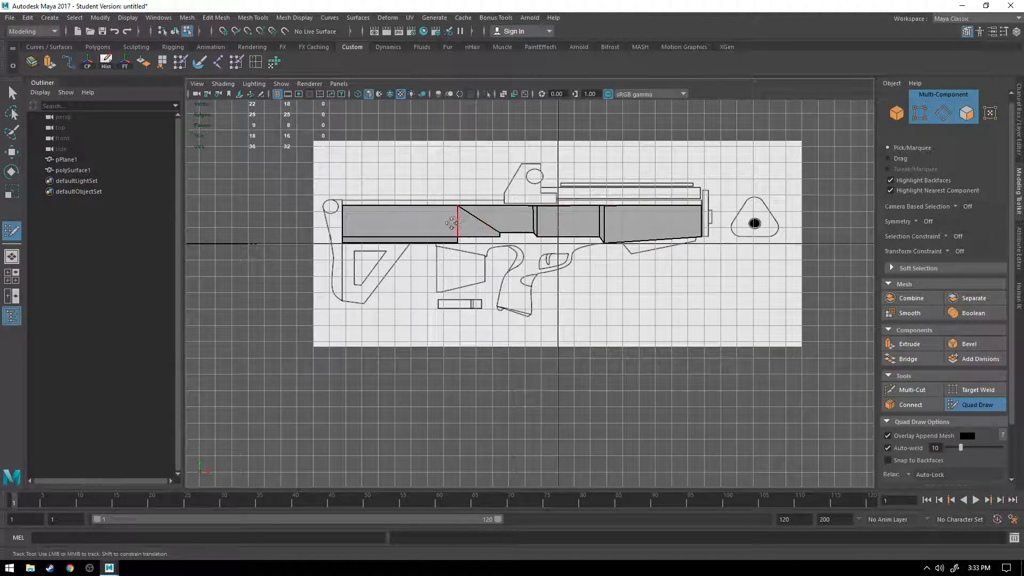
pyautogui.scroll(5, 544, 212)
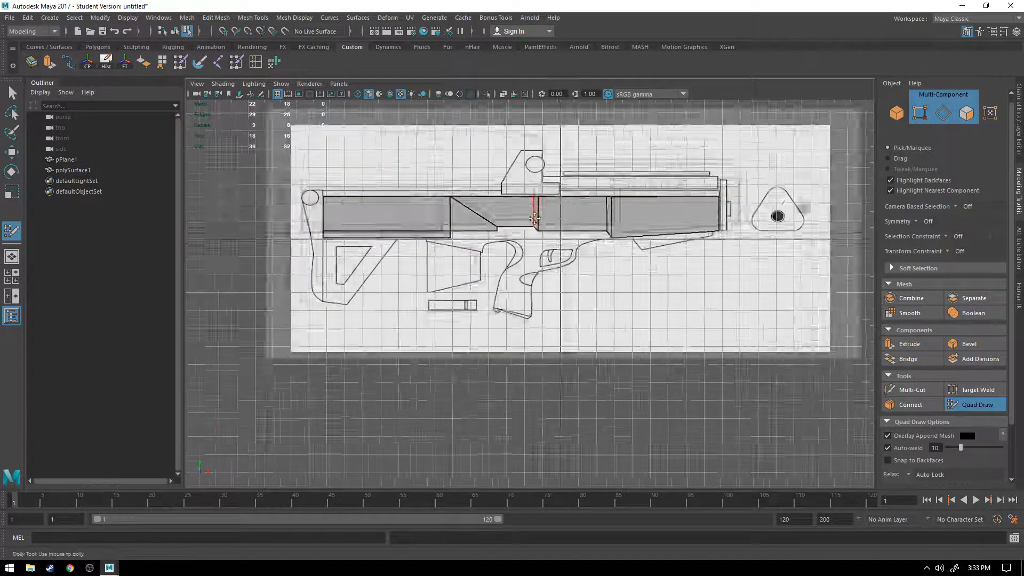
pyautogui.keyDown('alt'); pyautogui.moveTo(522, 174); pyautogui.dragTo(523, 327, button='middle'); pyautogui.keyUp('alt')
pyautogui.scroll(6, 566, 279)
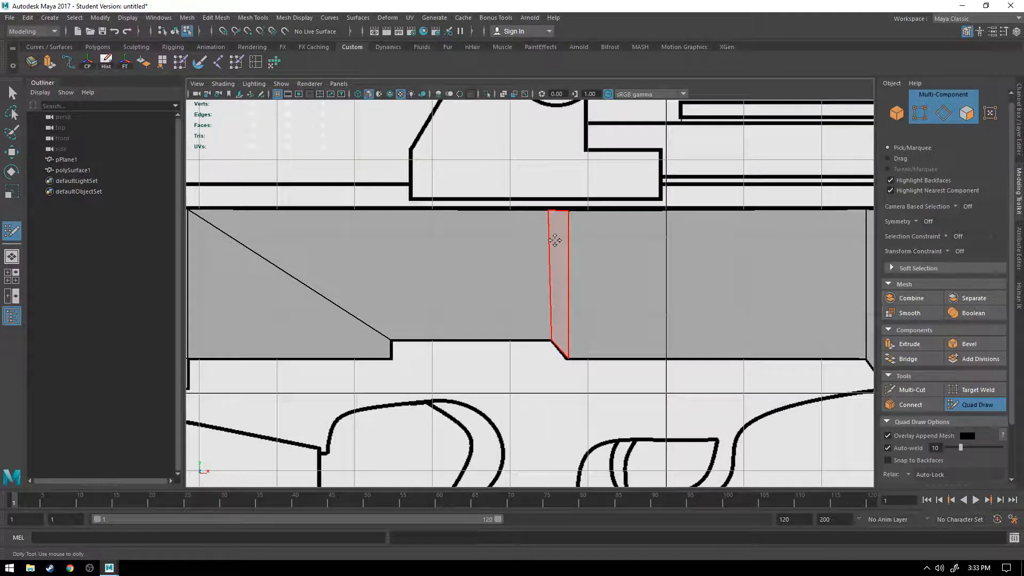
pyautogui.moveTo(551, 192); pyautogui.dragTo(556, 190)
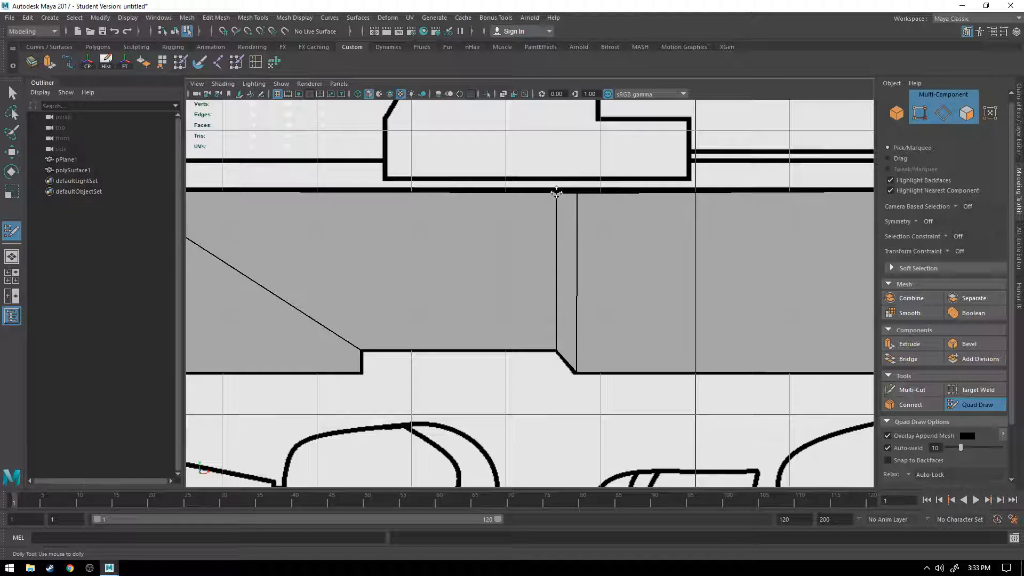
pyautogui.click(490, 294)
# Step: Turn on X-Ray to compare the whole body mesh with the reference drawing, and turn it off again
pyautogui.scroll(-6, 567, 413)
pyautogui.scroll(-3, 567, 414)
pyautogui.keyDown('alt'); pyautogui.moveTo(578, 381); pyautogui.dragTo(549, 329, button='middle'); pyautogui.keyUp('alt')
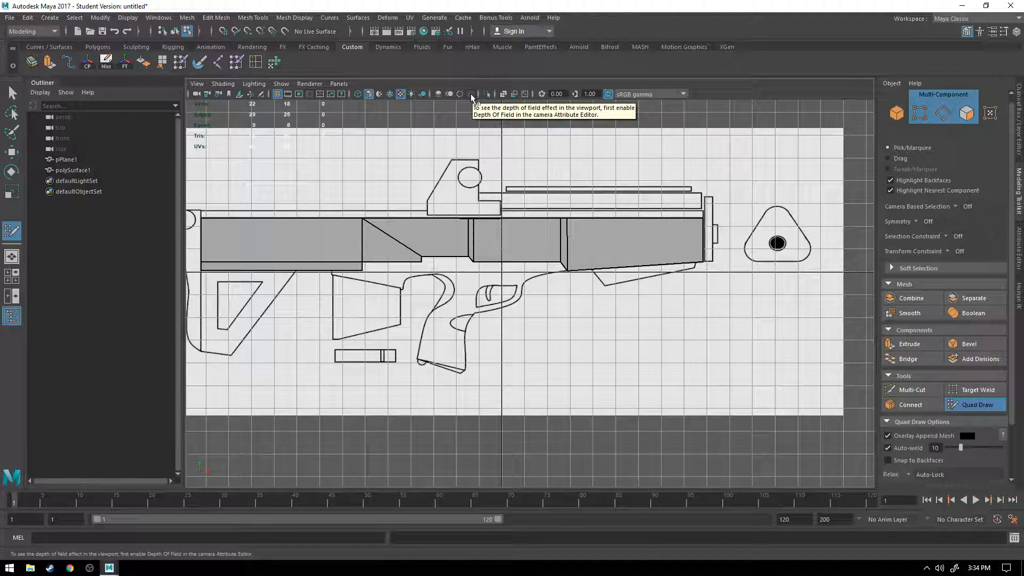
pyautogui.click(503, 94)
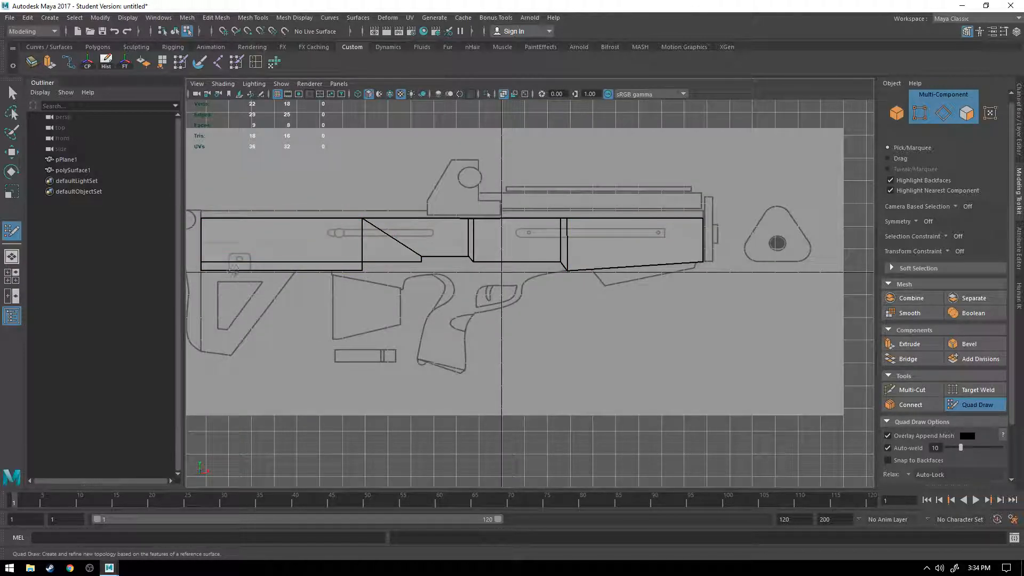
pyautogui.keyDown('alt'); pyautogui.moveTo(258, 250); pyautogui.dragTo(320, 232, button='middle'); pyautogui.keyUp('alt')
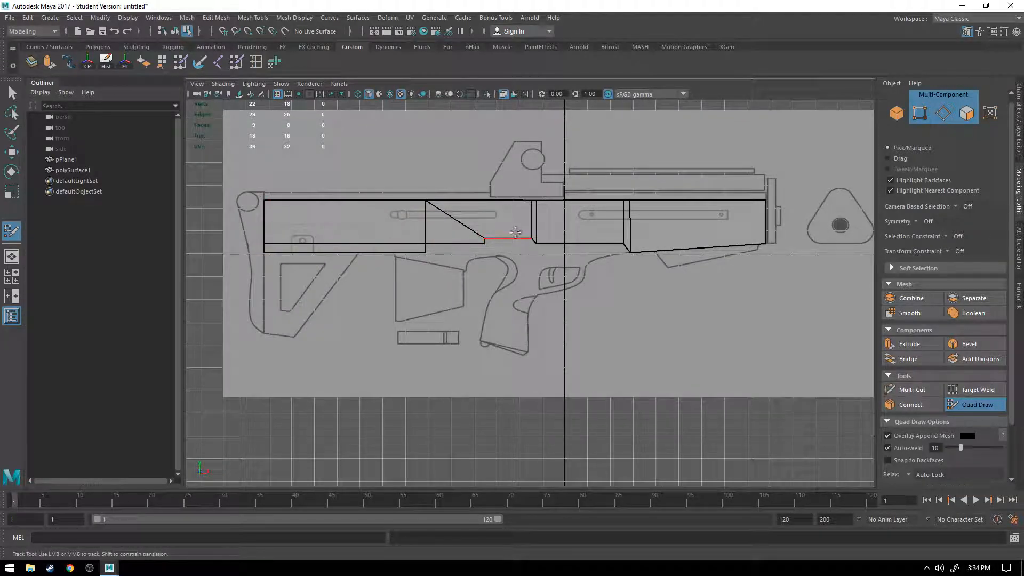
pyautogui.keyDown('alt'); pyautogui.moveTo(634, 224); pyautogui.dragTo(569, 228, button='middle'); pyautogui.keyUp('alt')
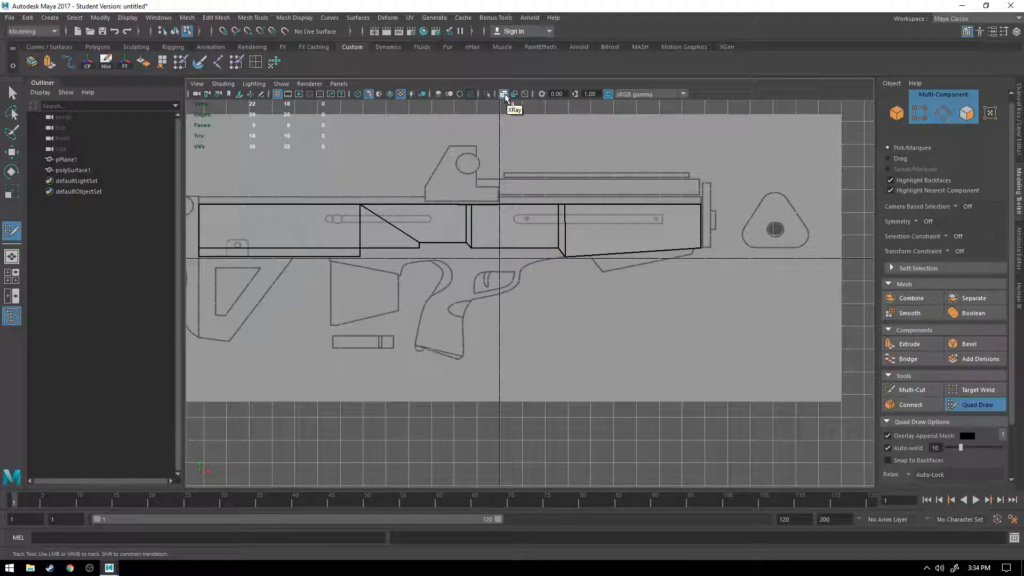
pyautogui.click(503, 95)
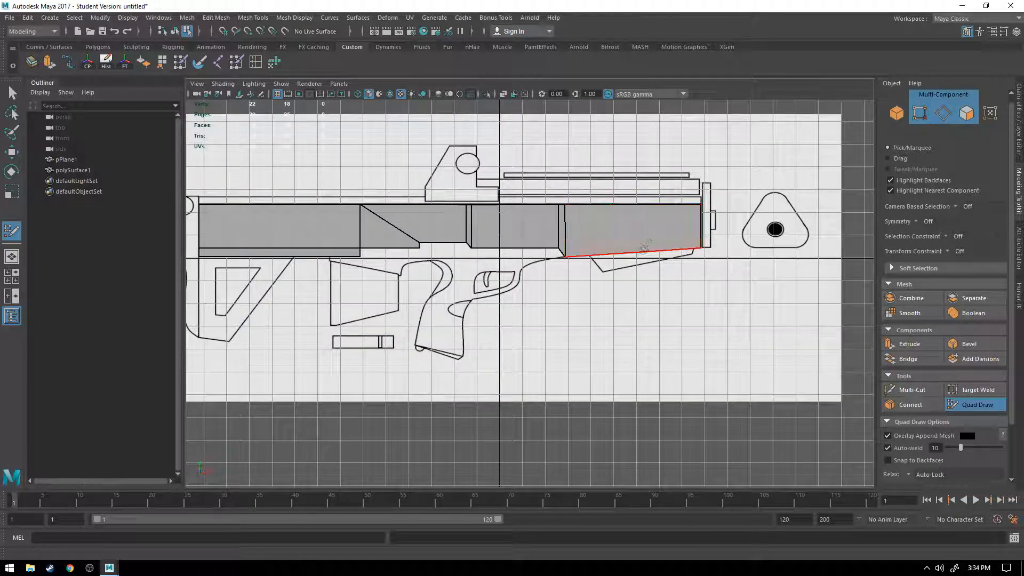
# Step: Leave Quad Draw, return to object mode, and select and frame the traced body mesh
pyautogui.press('q')
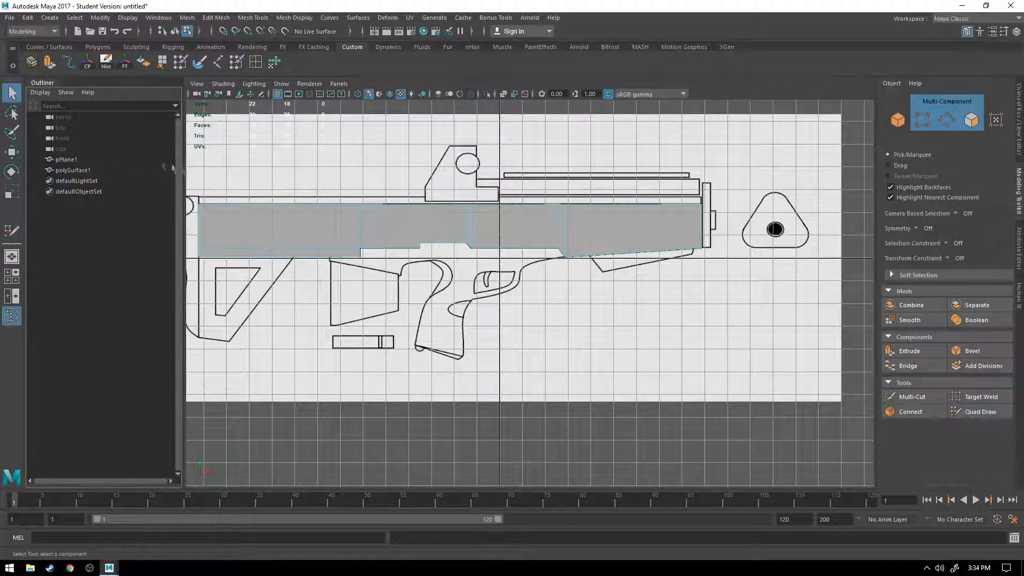
pyautogui.moveTo(555, 222); pyautogui.dragTo(619, 207, button='right')
pyautogui.click(571, 297)
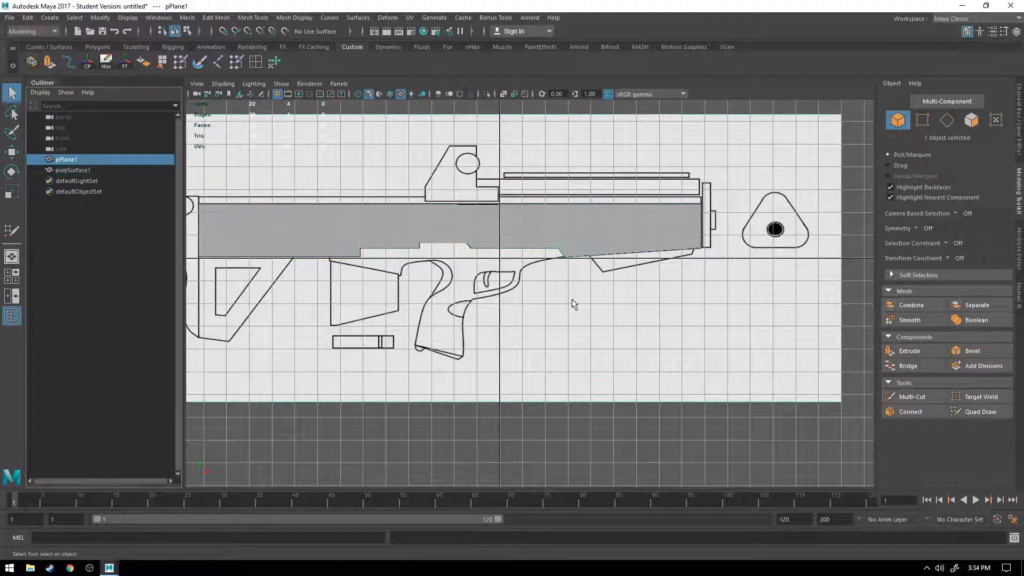
pyautogui.press('f')
pyautogui.click(445, 228)
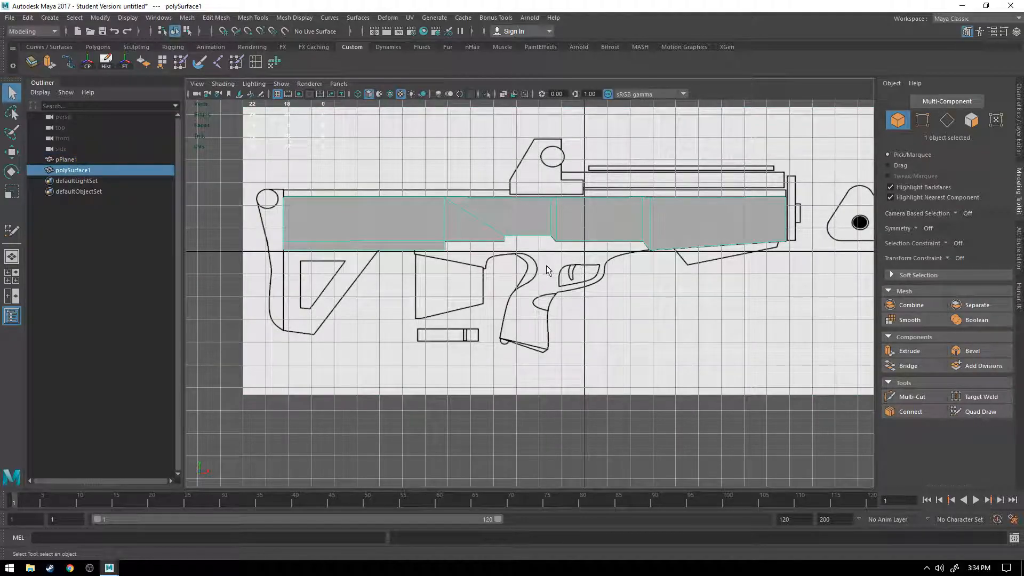
pyautogui.press('f')
pyautogui.keyDown('alt'); pyautogui.moveTo(559, 254); pyautogui.dragTo(489, 267, button='middle'); pyautogui.keyUp('alt')
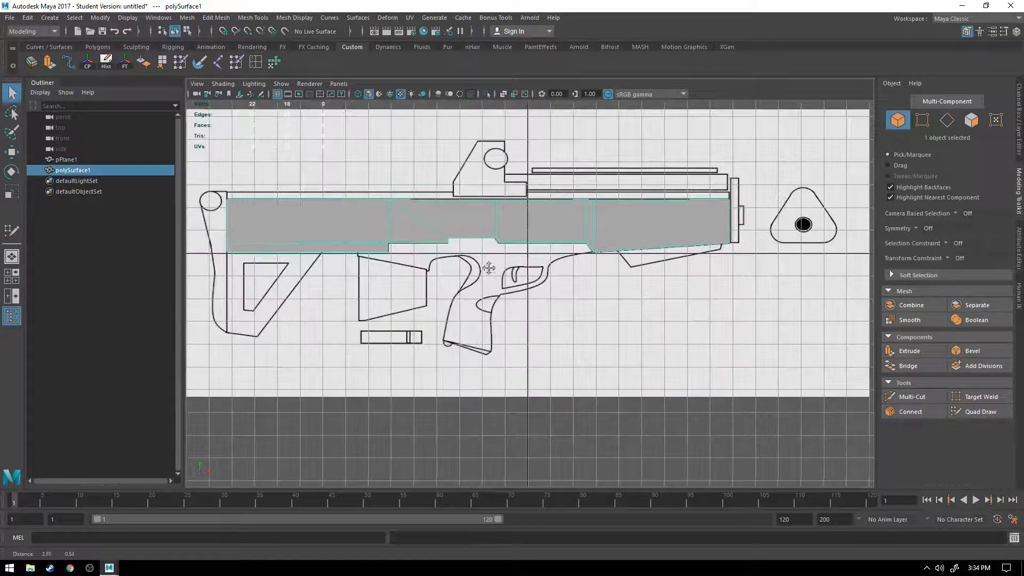
# Step: Switch the body mesh to face mode in the perspective view and select all of its faces
pyautogui.press('space')
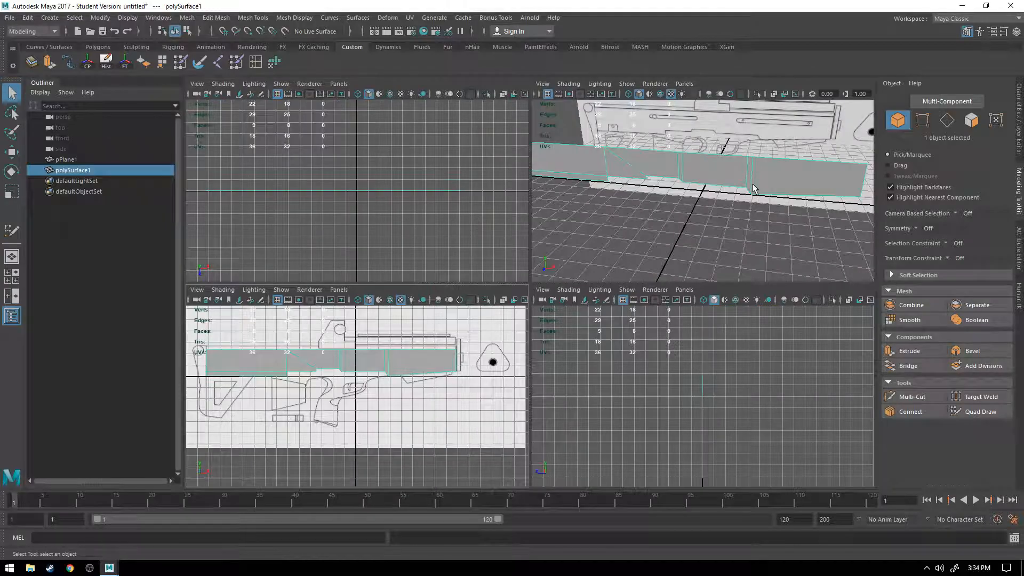
pyautogui.press('space')
pyautogui.keyDown('alt'); pyautogui.moveTo(751, 208); pyautogui.dragTo(626, 217); pyautogui.keyUp('alt')
pyautogui.rightClick(513, 234)
pyautogui.moveTo(514, 234); pyautogui.dragTo(515, 260, button='right')
pyautogui.click(486, 267)
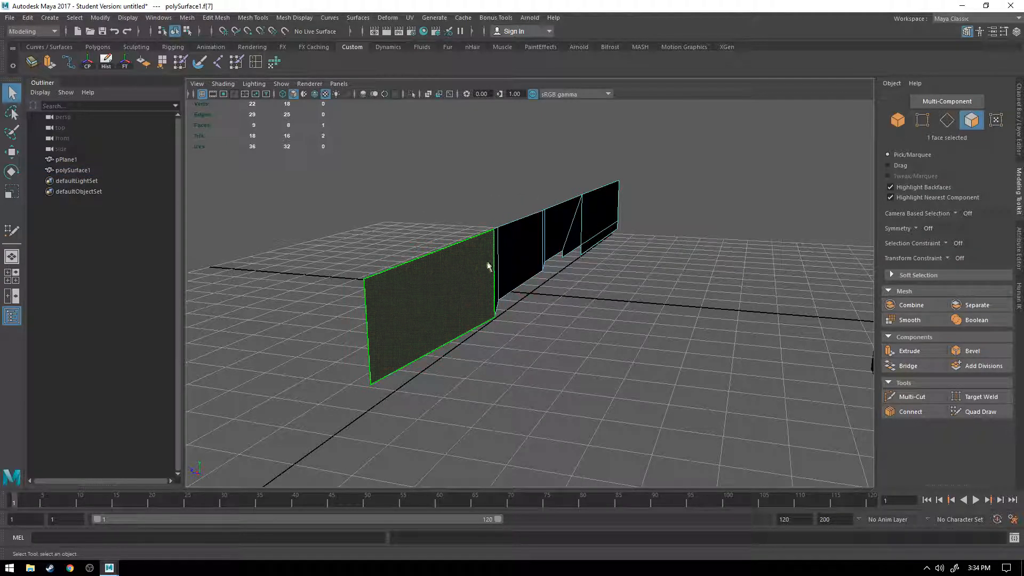
pyautogui.doubleClick(485, 266)
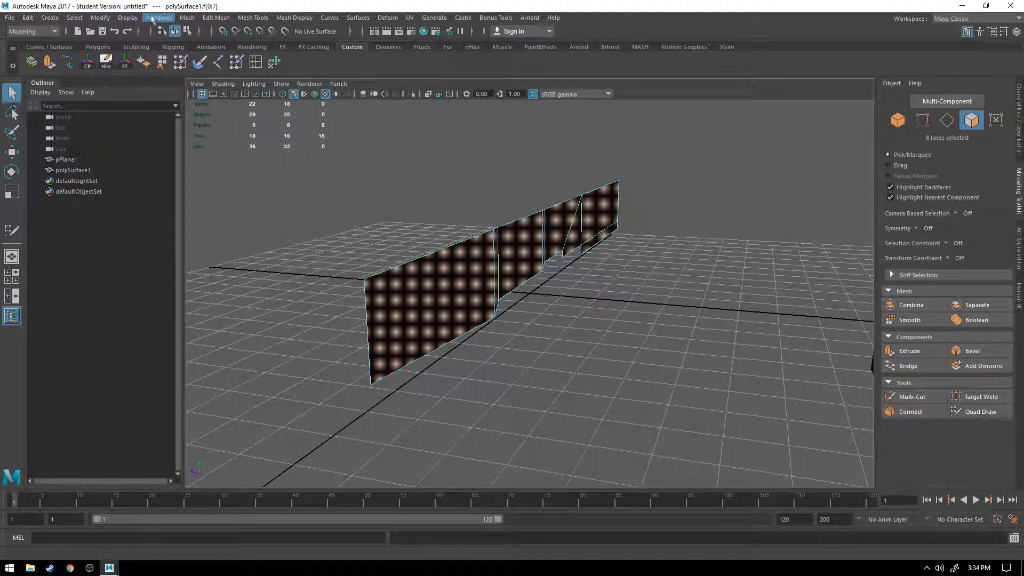
# Step: Search the menu finder for "Extrude" to locate the command, and close the finder
pyautogui.click(193, 20)
pyautogui.moveTo(216, 18)
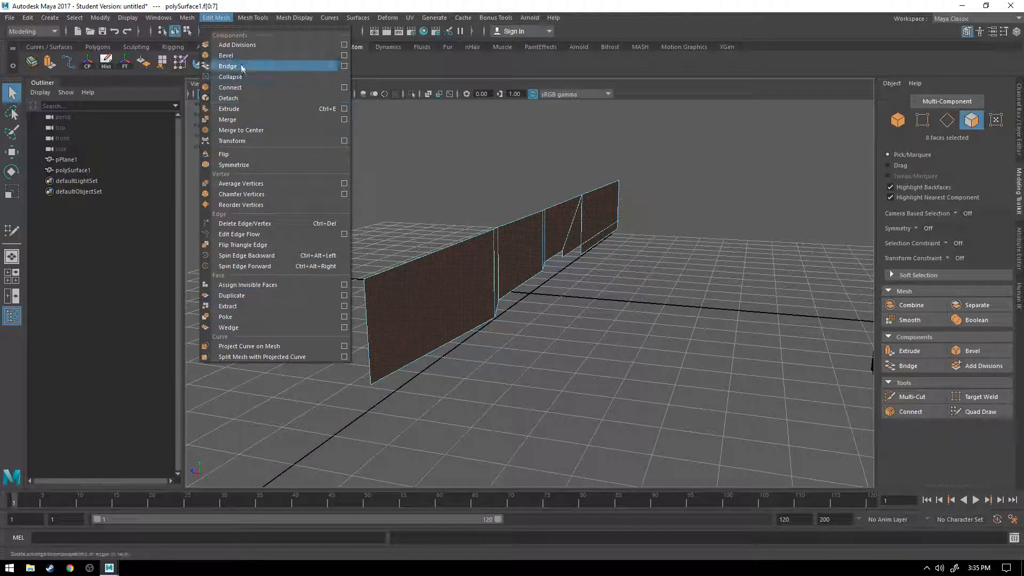
pyautogui.click(251, 20)
pyautogui.click(554, 18)
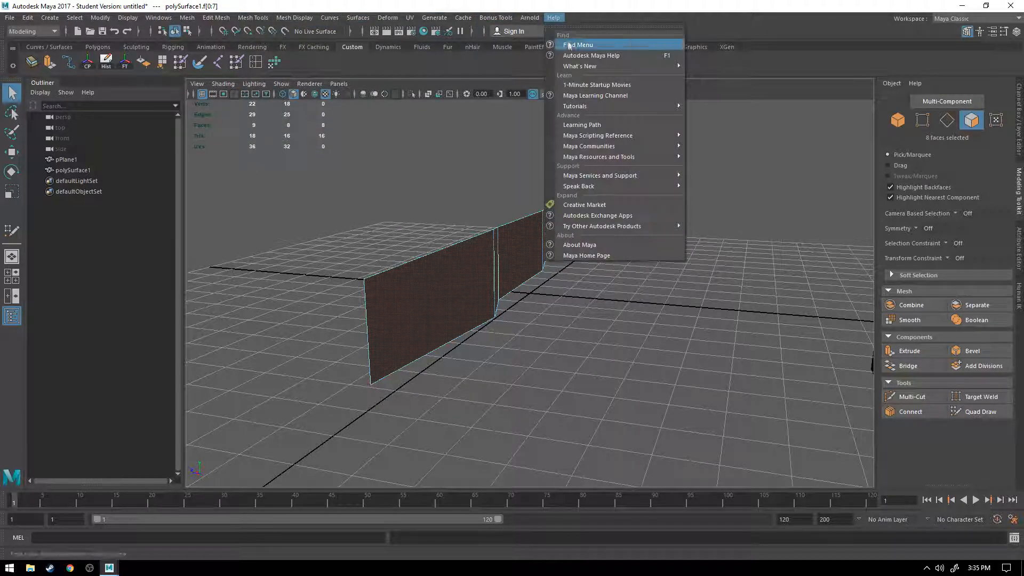
pyautogui.click(568, 43)
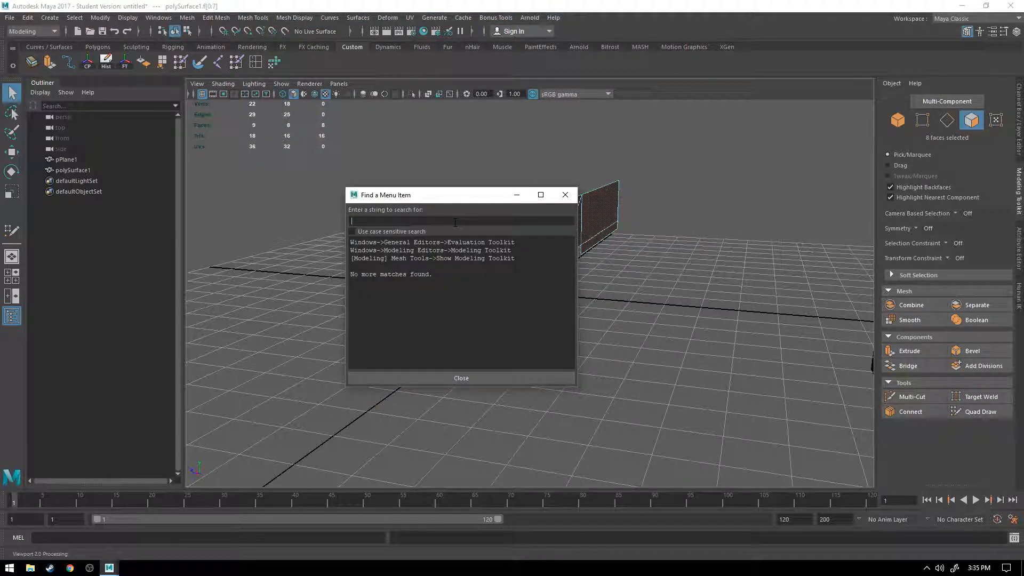
pyautogui.click(553, 18)
pyautogui.click(381, 222)
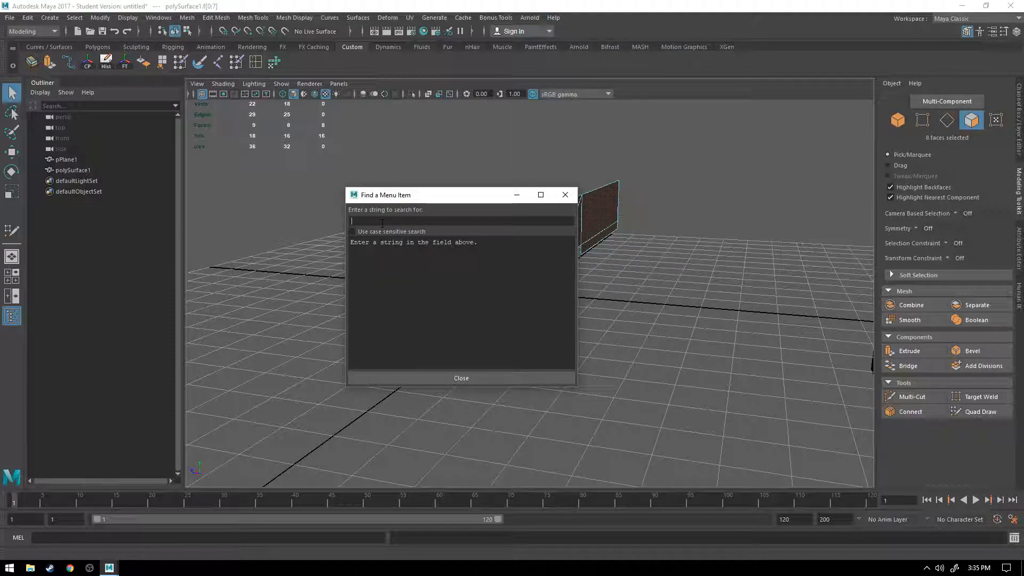
pyautogui.press('Return')
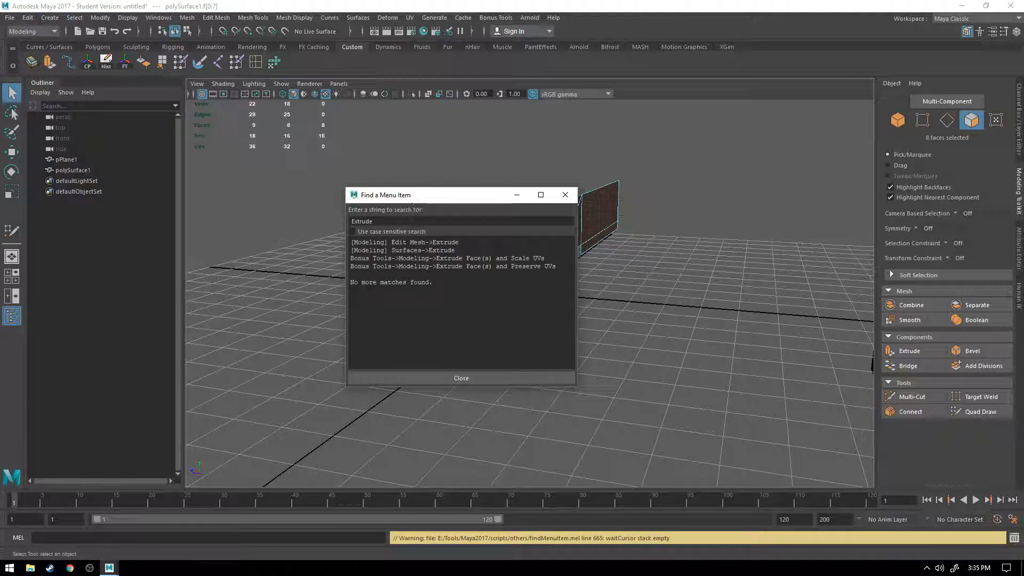
pyautogui.click(574, 197)
# Step: Extrude all selected body faces sideways into a solid block with a Local Translate Z of -4.019
pyautogui.click(158, 18)
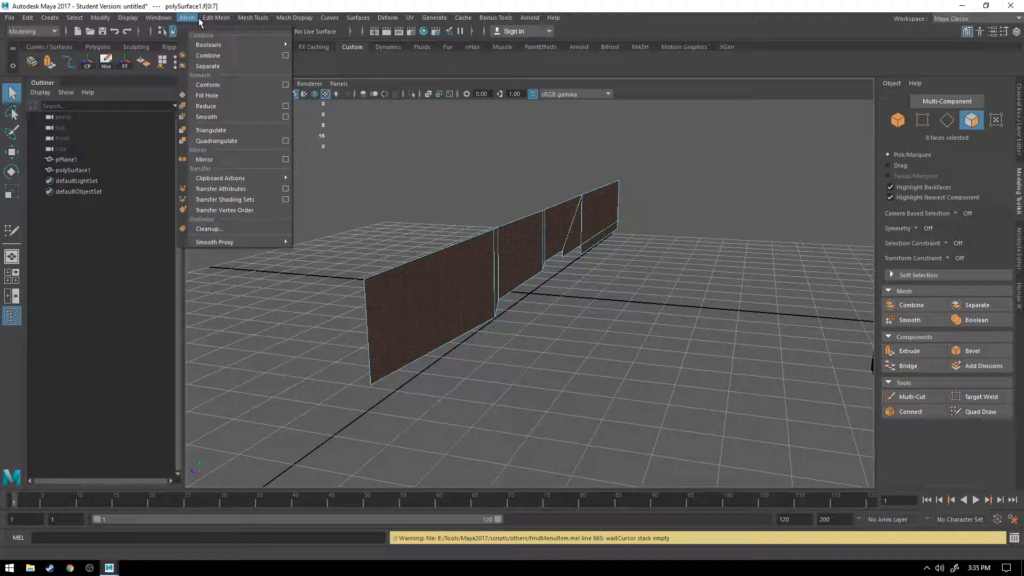
pyautogui.moveTo(226, 20)
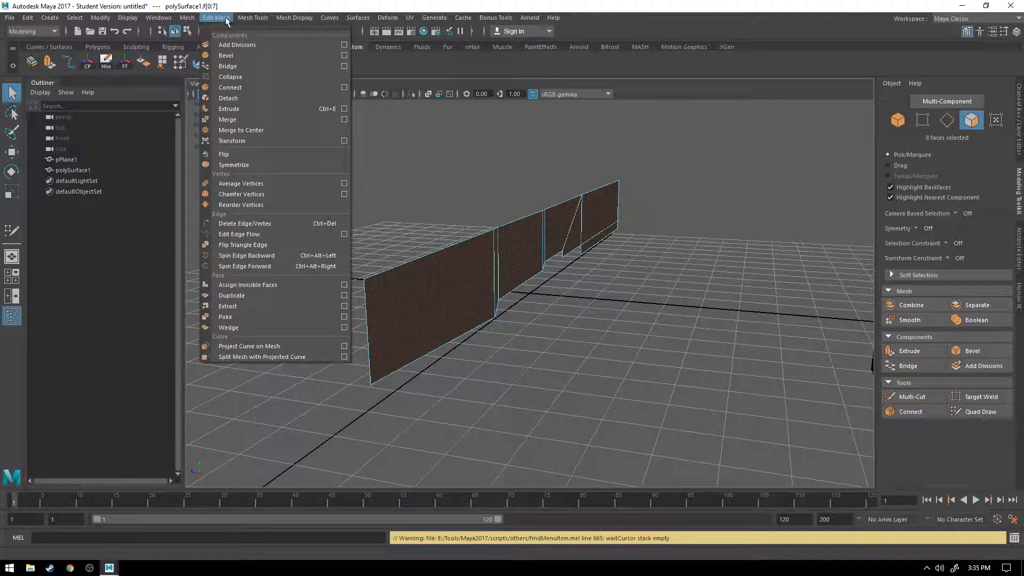
pyautogui.click(238, 110)
pyautogui.keyDown('alt'); pyautogui.moveTo(493, 283); pyautogui.dragTo(663, 300); pyautogui.keyUp('alt')
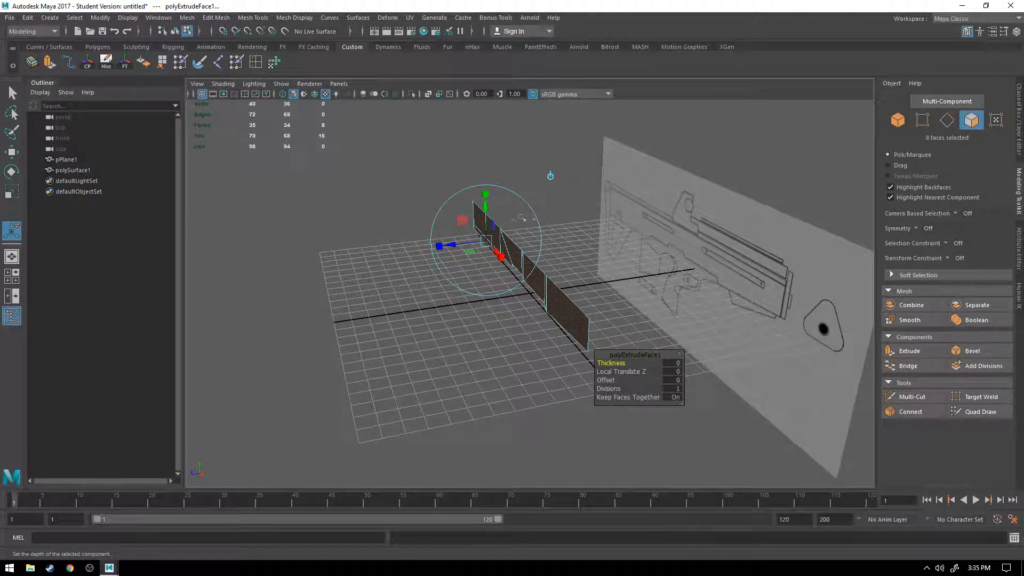
pyautogui.keyDown('alt'); pyautogui.moveTo(595, 250); pyautogui.dragTo(507, 241); pyautogui.keyUp('alt')
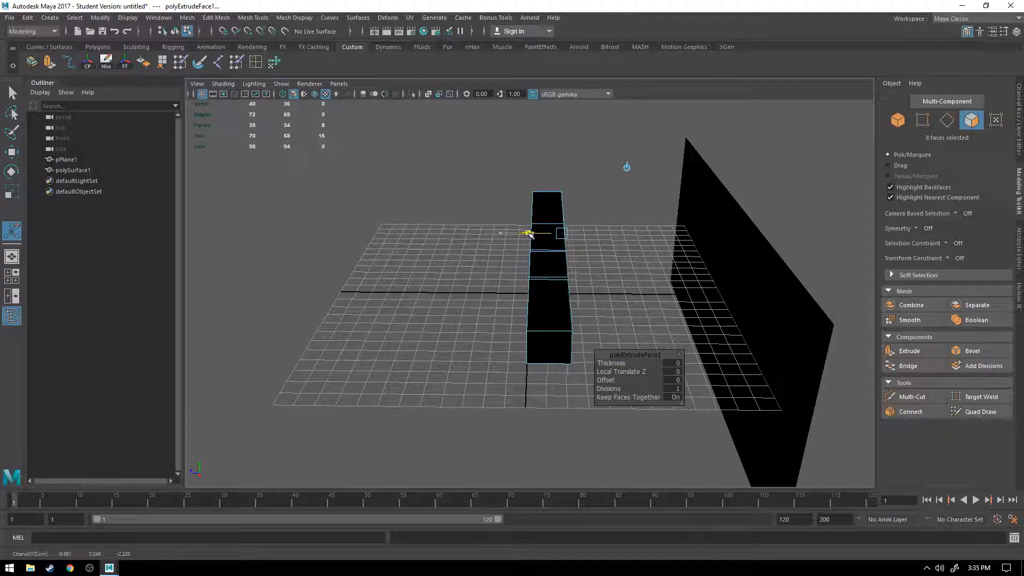
pyautogui.keyDown('alt'); pyautogui.moveTo(537, 234); pyautogui.dragTo(537, 271); pyautogui.keyUp('alt')
pyautogui.keyDown('alt'); pyautogui.moveTo(536, 294); pyautogui.dragTo(549, 231); pyautogui.keyUp('alt')
pyautogui.keyDown('alt'); pyautogui.moveTo(518, 291); pyautogui.dragTo(561, 277); pyautogui.keyUp('alt')
pyautogui.keyDown('alt'); pyautogui.moveTo(510, 319); pyautogui.dragTo(587, 338); pyautogui.keyUp('alt')
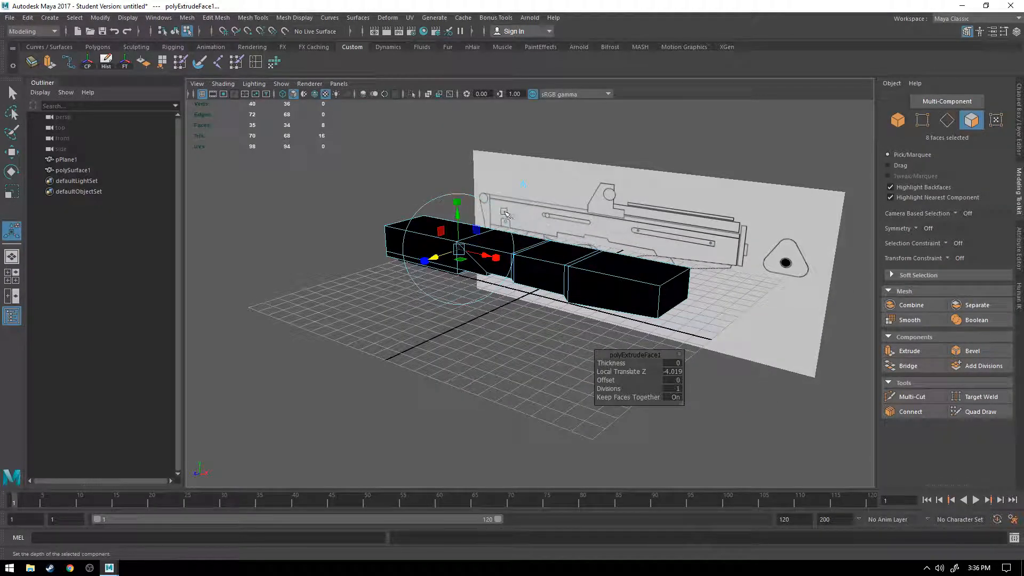
pyautogui.keyDown('alt'); pyautogui.moveTo(624, 284); pyautogui.dragTo(558, 275); pyautogui.keyUp('alt')
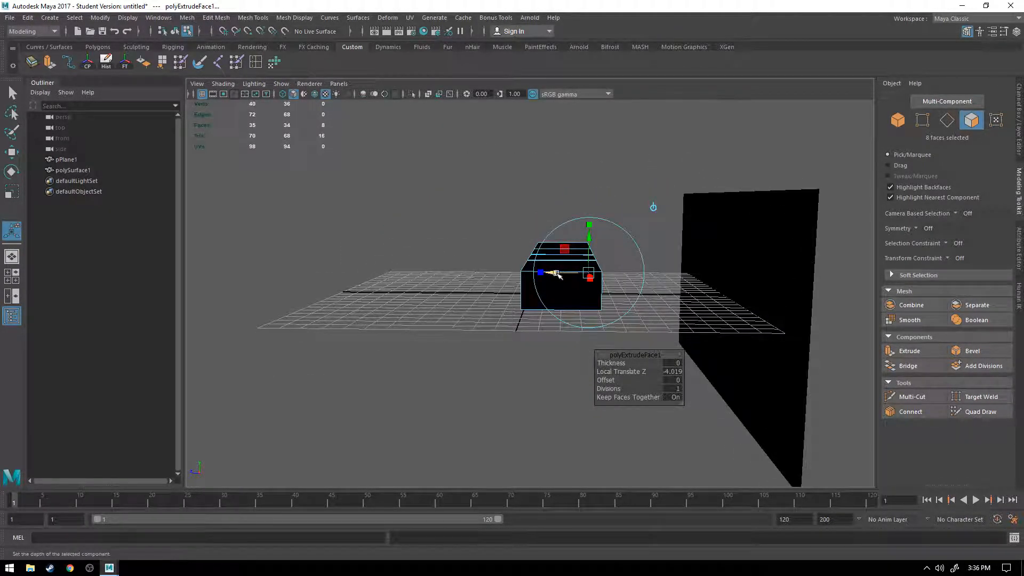
# Step: Leave the Extrude tool, select all faces of the body mesh, reverse their normals, and clear the selection
pyautogui.keyDown('alt'); pyautogui.moveTo(530, 374); pyautogui.dragTo(517, 357); pyautogui.keyUp('alt')
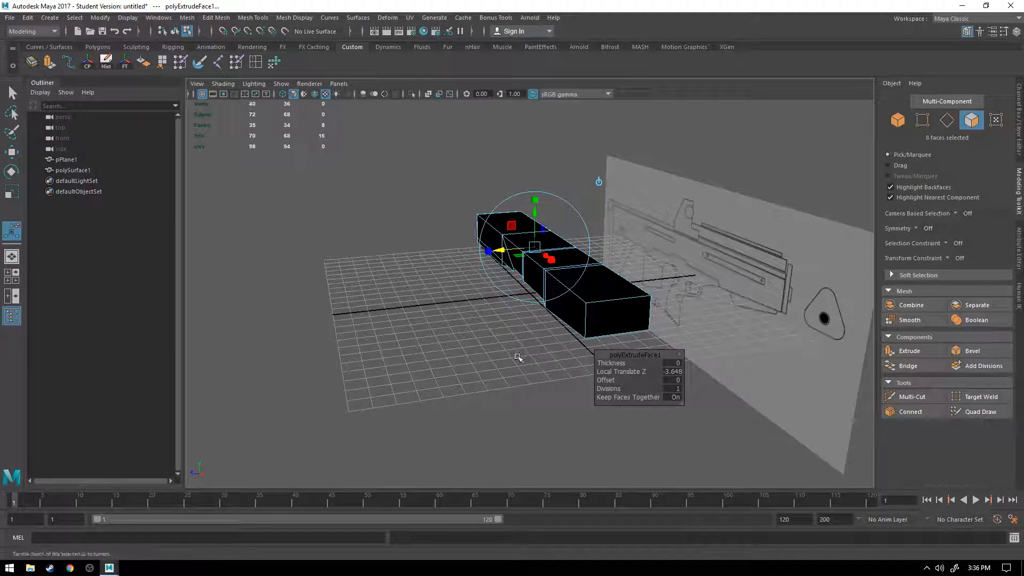
pyautogui.press('q')
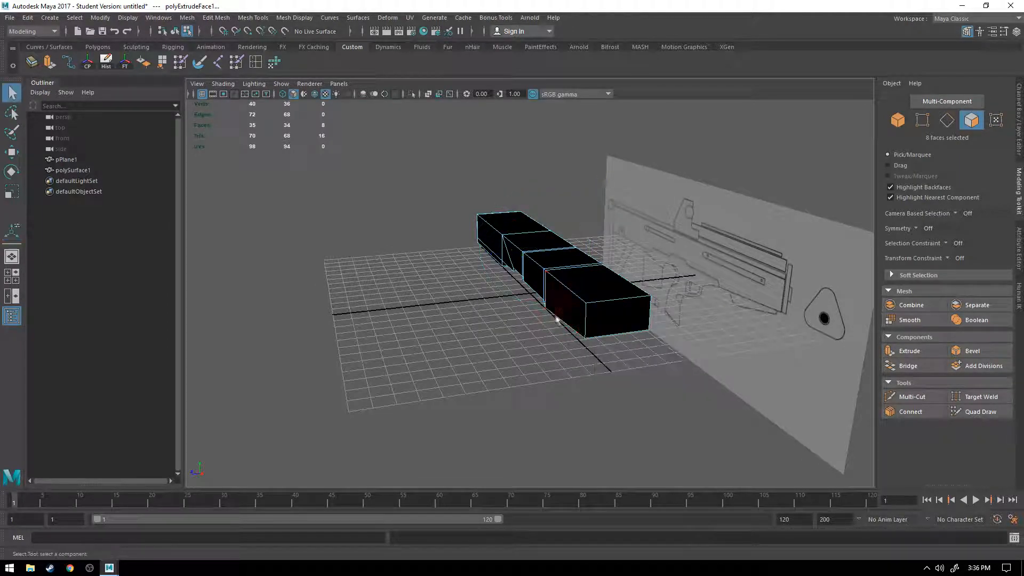
pyautogui.doubleClick(583, 292)
pyautogui.keyDown('alt'); pyautogui.moveTo(592, 317); pyautogui.dragTo(551, 298); pyautogui.keyUp('alt')
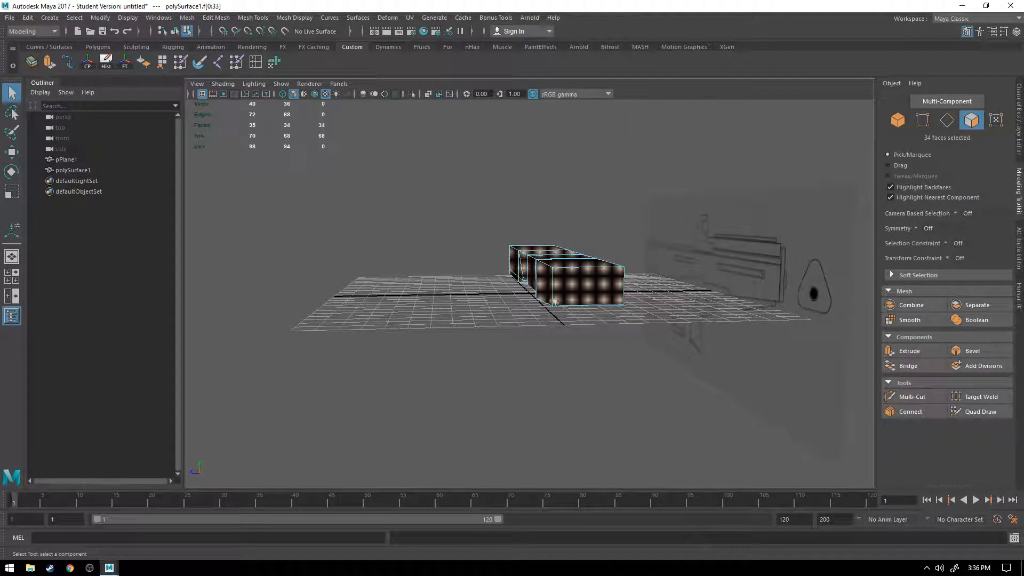
pyautogui.click(145, 63)
pyautogui.click(483, 327)
pyautogui.moveTo(482, 327)
pyautogui.keyDown('alt'); pyautogui.mouseDown()
pyautogui.moveTo(491, 316)
pyautogui.moveTo(474, 316)
pyautogui.mouseUp(); pyautogui.keyUp('alt')
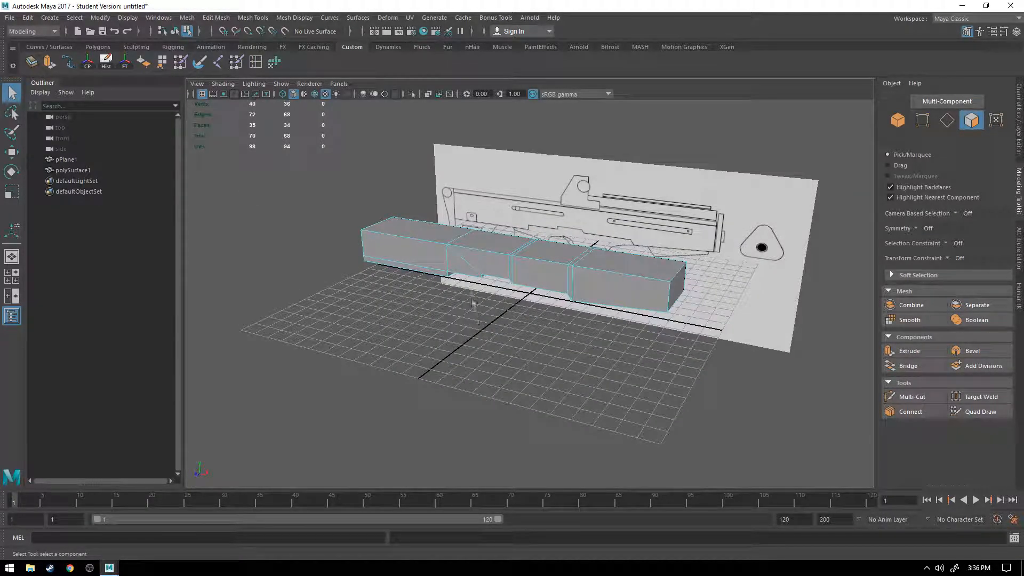
# Step: Search the menu finder for "reverse normals", close it, and locate the Reverse command for mesh normals
pyautogui.click(553, 18)
pyautogui.click(586, 44)
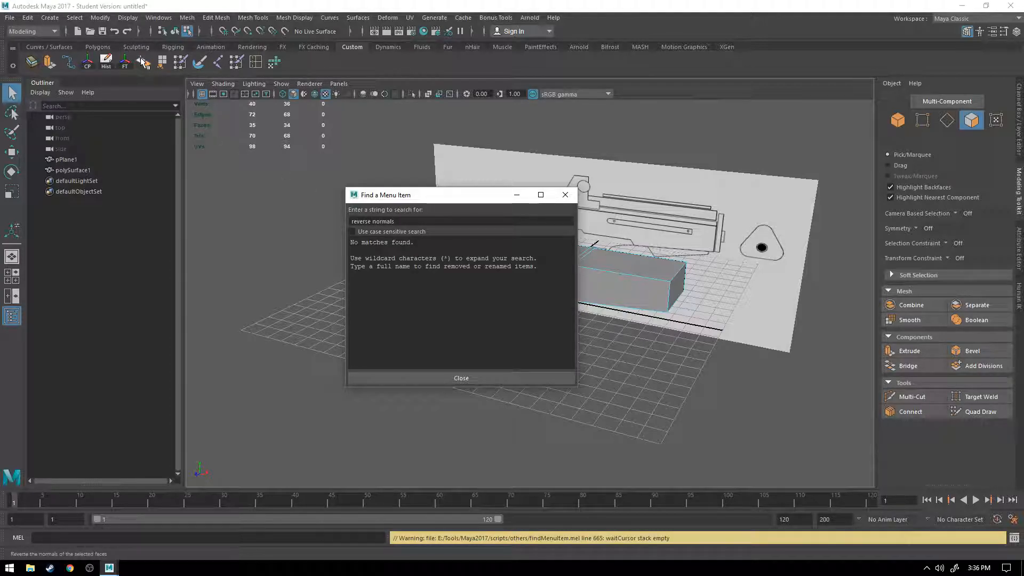
pyautogui.click(565, 194)
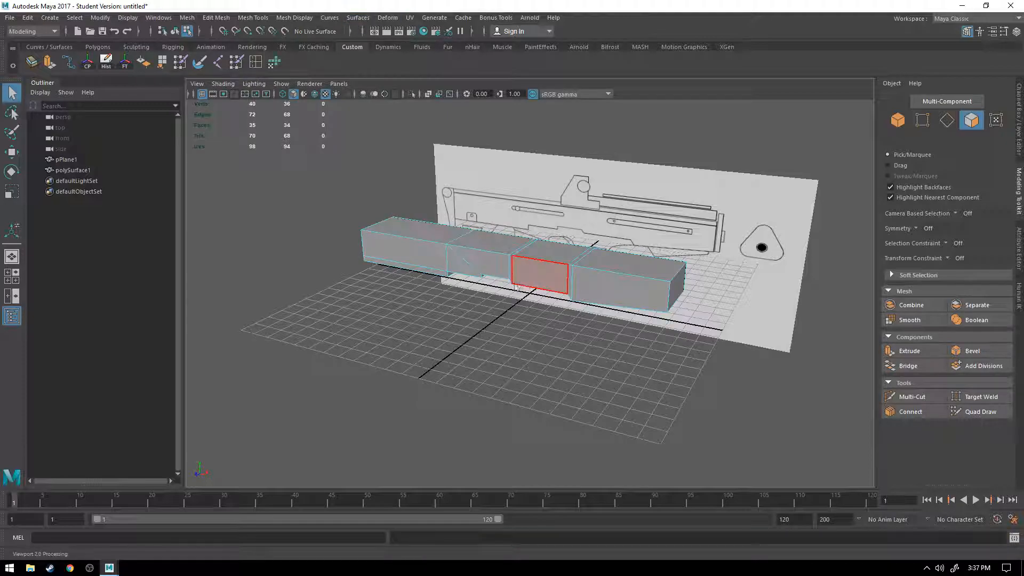
pyautogui.click(293, 18)
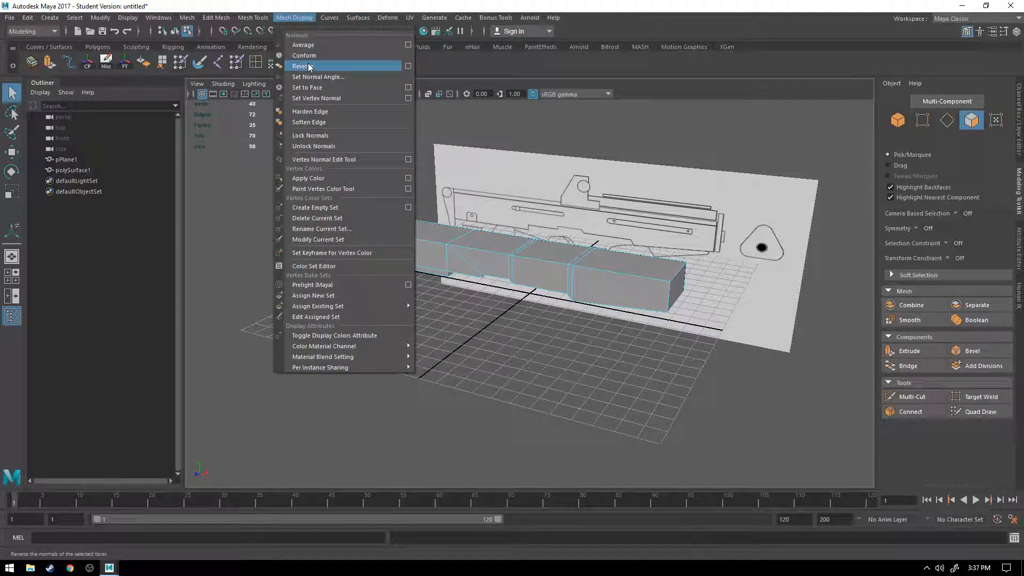
pyautogui.click(309, 66)
# Step: Search the menu finder for "reverse" and close the finder
pyautogui.click(553, 18)
pyautogui.click(573, 40)
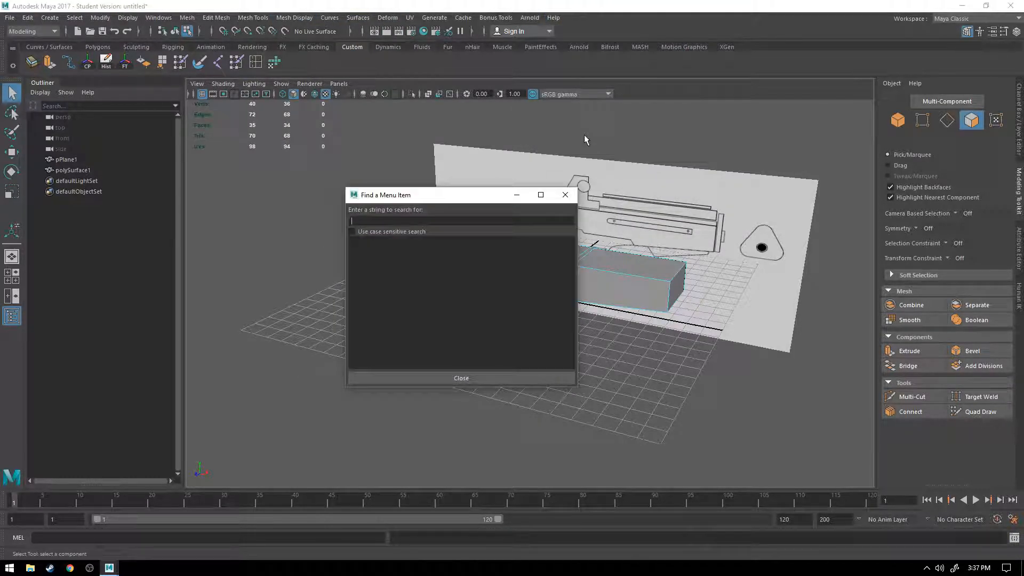
pyautogui.write('reverse')
pyautogui.press('Return')
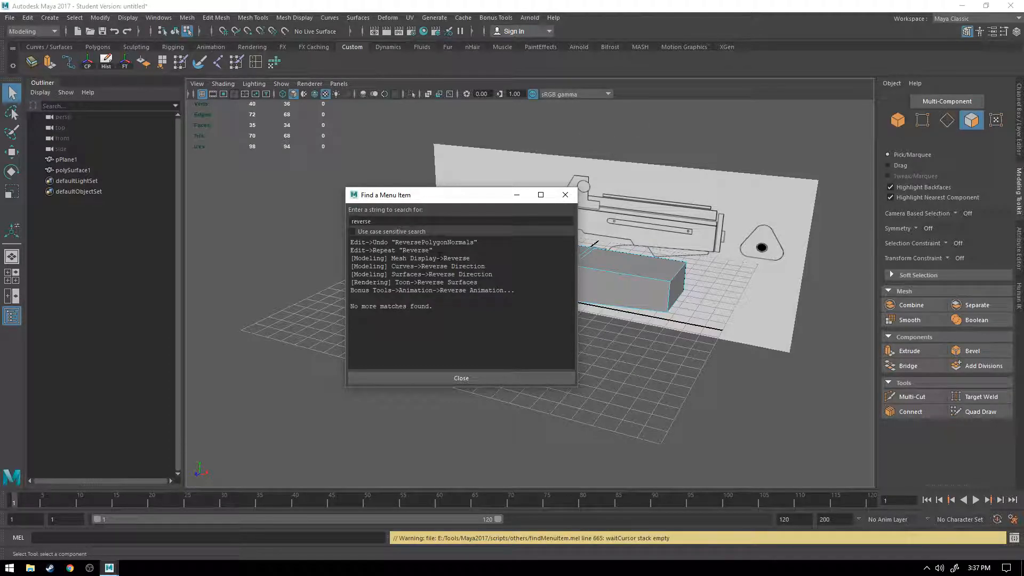
pyautogui.click(565, 194)
# Step: Examine the extruded body from below, from its end and from inside to check which way its faces point
pyautogui.keyDown('alt'); pyautogui.moveTo(570, 224); pyautogui.dragTo(657, 207); pyautogui.keyUp('alt')
pyautogui.scroll(8, 567, 296)
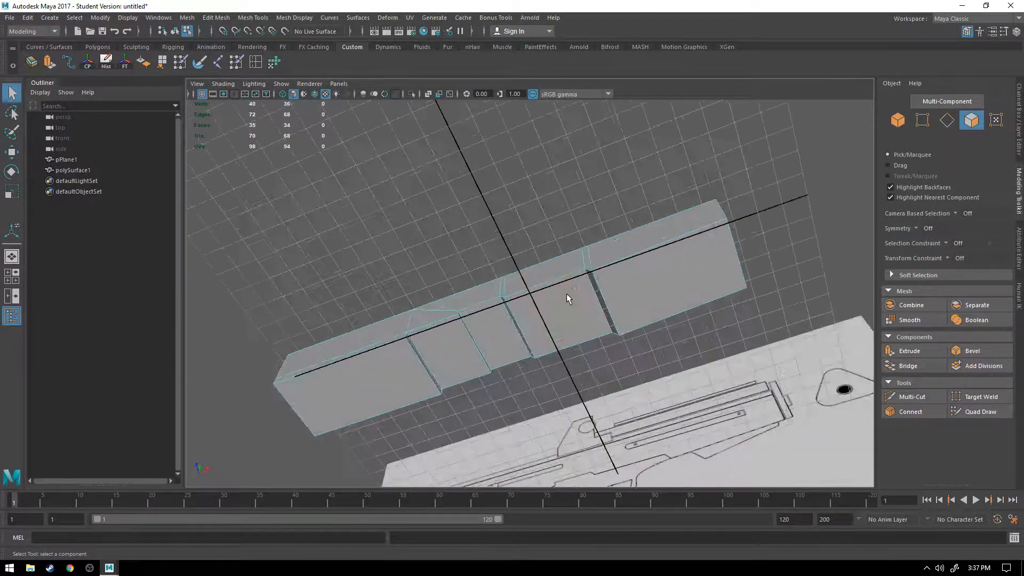
pyautogui.keyDown('alt'); pyautogui.moveTo(567, 299); pyautogui.dragTo(618, 392); pyautogui.keyUp('alt')
pyautogui.scroll(3, 556, 280)
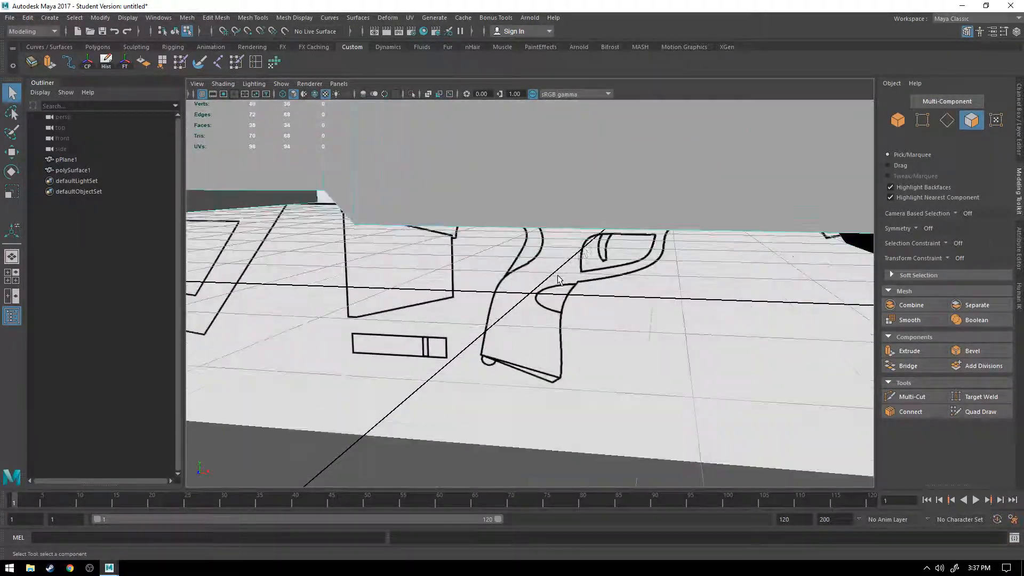
pyautogui.keyDown('alt'); pyautogui.moveTo(578, 248); pyautogui.dragTo(520, 376, button='middle'); pyautogui.keyUp('alt')
pyautogui.scroll(-9, 521, 374)
pyautogui.scroll(4, 555, 329)
pyautogui.keyDown('alt'); pyautogui.moveTo(625, 292); pyautogui.dragTo(590, 305); pyautogui.keyUp('alt')
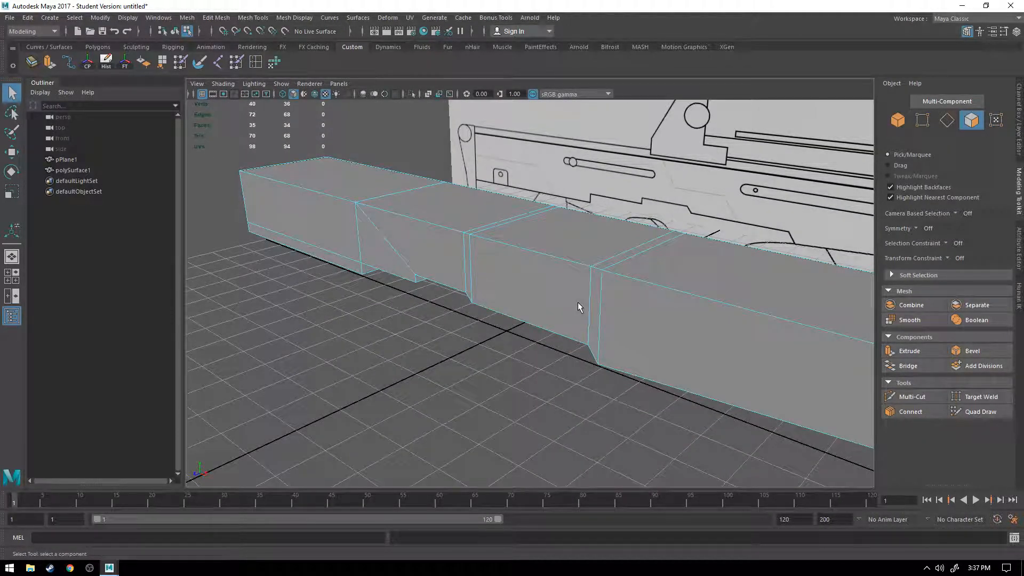
pyautogui.keyDown('alt'); pyautogui.moveTo(670, 262); pyautogui.dragTo(677, 302); pyautogui.keyUp('alt')
pyautogui.keyDown('alt'); pyautogui.moveTo(677, 302); pyautogui.dragTo(573, 268, button='middle'); pyautogui.keyUp('alt')
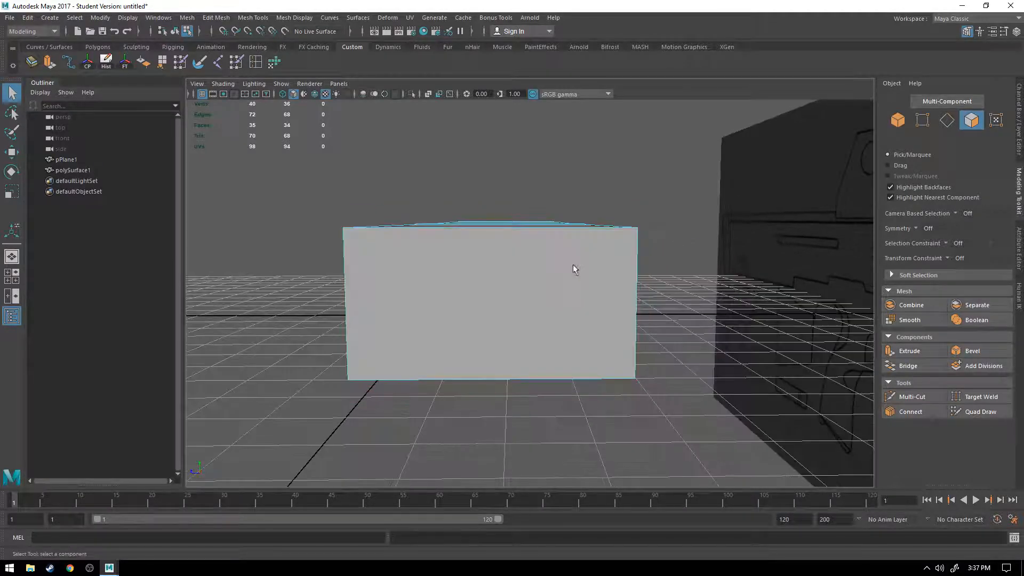
pyautogui.scroll(5, 521, 279)
pyautogui.keyDown('alt'); pyautogui.moveTo(507, 265); pyautogui.dragTo(495, 274); pyautogui.keyUp('alt')
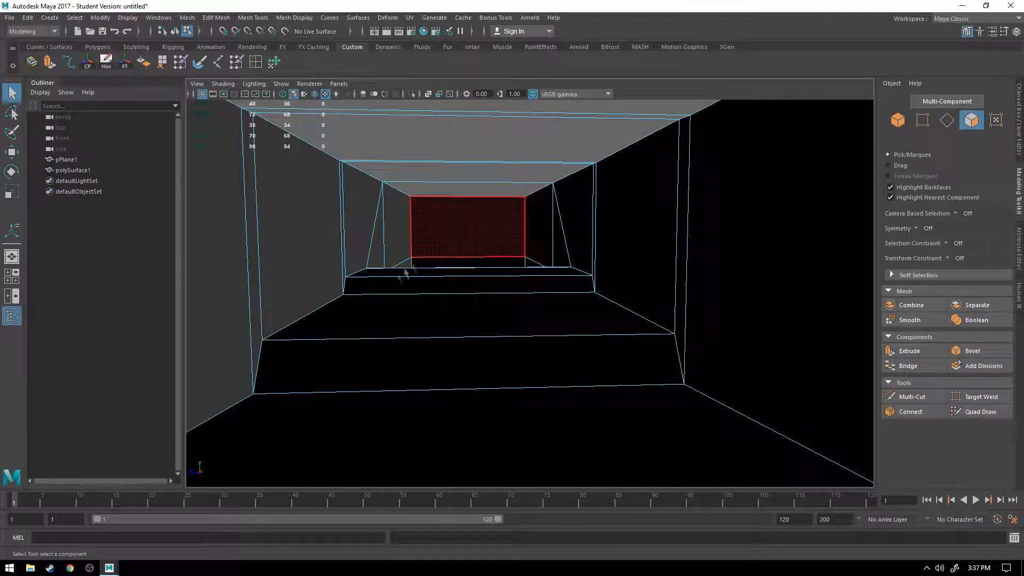
pyautogui.scroll(6, 459, 267)
pyautogui.scroll(-10, 457, 255)
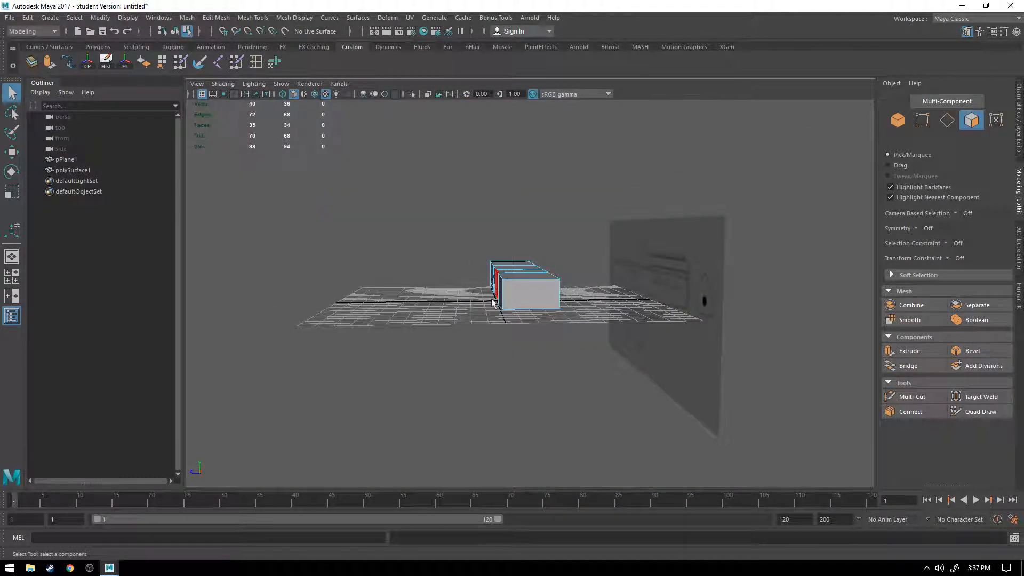
pyautogui.keyDown('alt'); pyautogui.moveTo(494, 290); pyautogui.dragTo(516, 304); pyautogui.keyUp('alt')
pyautogui.scroll(6, 518, 302)
pyautogui.keyDown('alt'); pyautogui.moveTo(602, 322); pyautogui.dragTo(519, 285); pyautogui.keyUp('alt')
pyautogui.scroll(-6, 526, 304)
# Step: Return the body mesh to object mode and bring up the display layer editor beside the viewport
pyautogui.moveTo(573, 283); pyautogui.dragTo(671, 305, button='right')
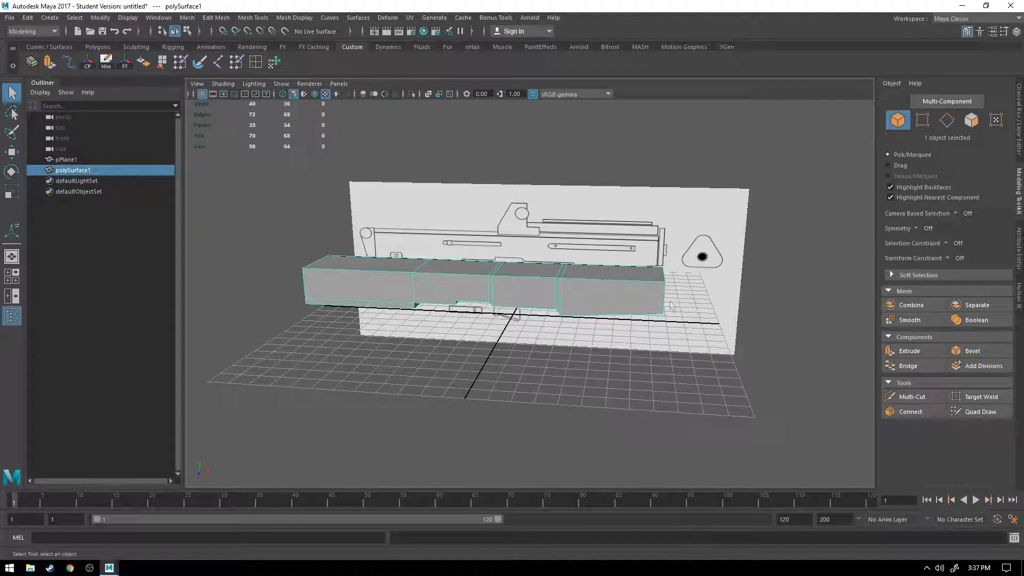
pyautogui.click(967, 32)
pyautogui.click(1019, 129)
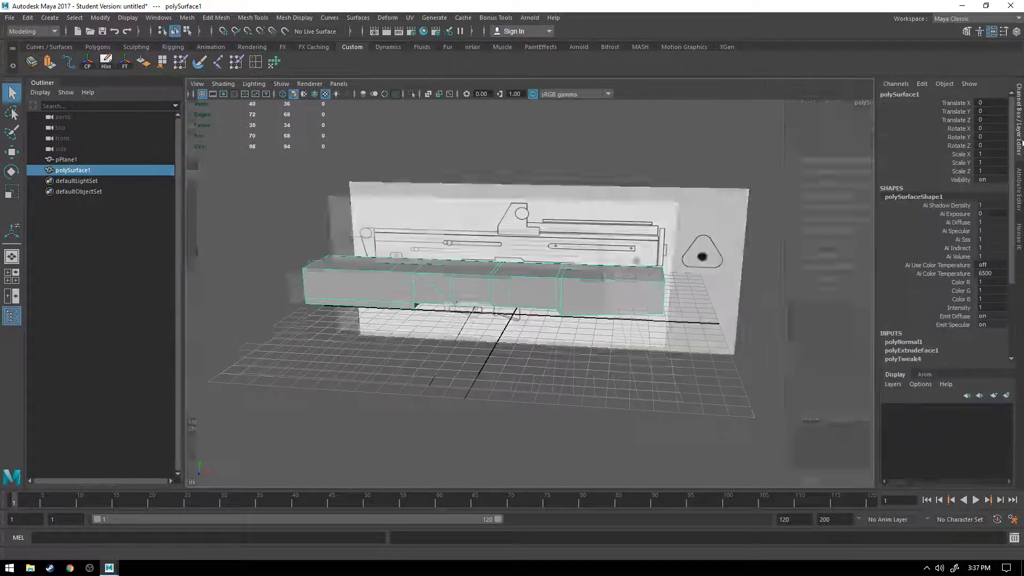
pyautogui.click(1003, 32)
pyautogui.click(1004, 32)
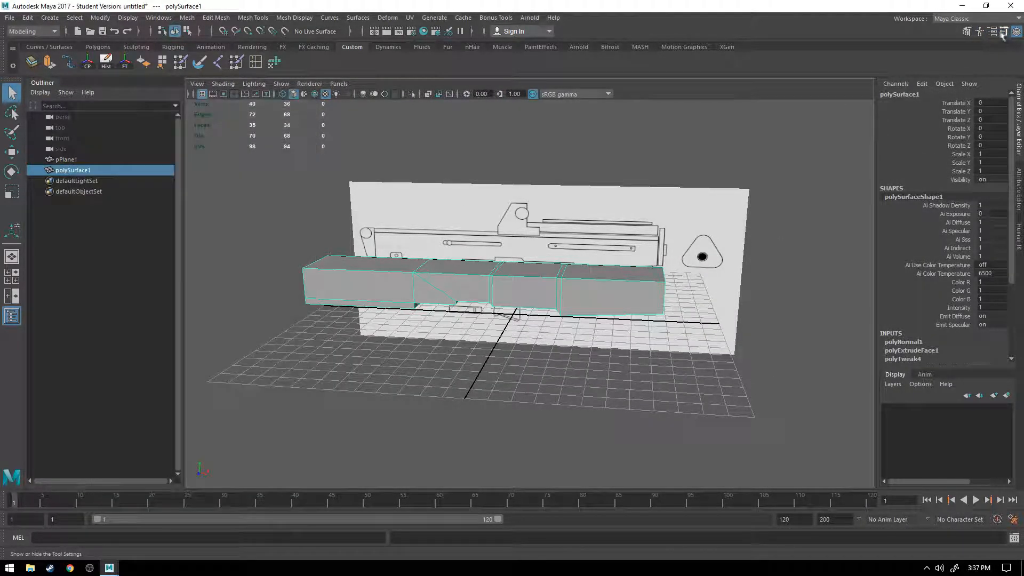
pyautogui.click(994, 31)
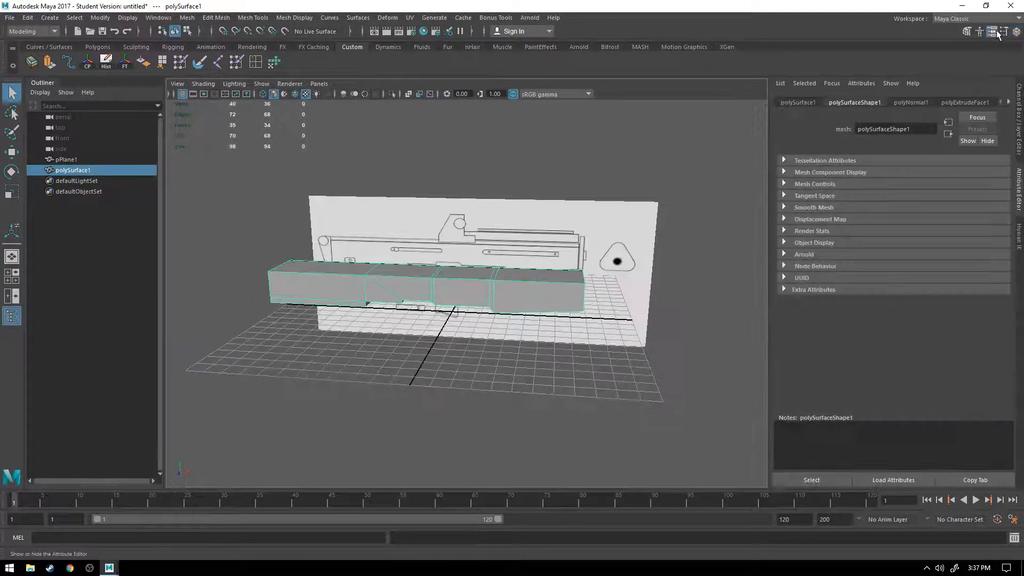
pyautogui.click(995, 32)
pyautogui.click(979, 31)
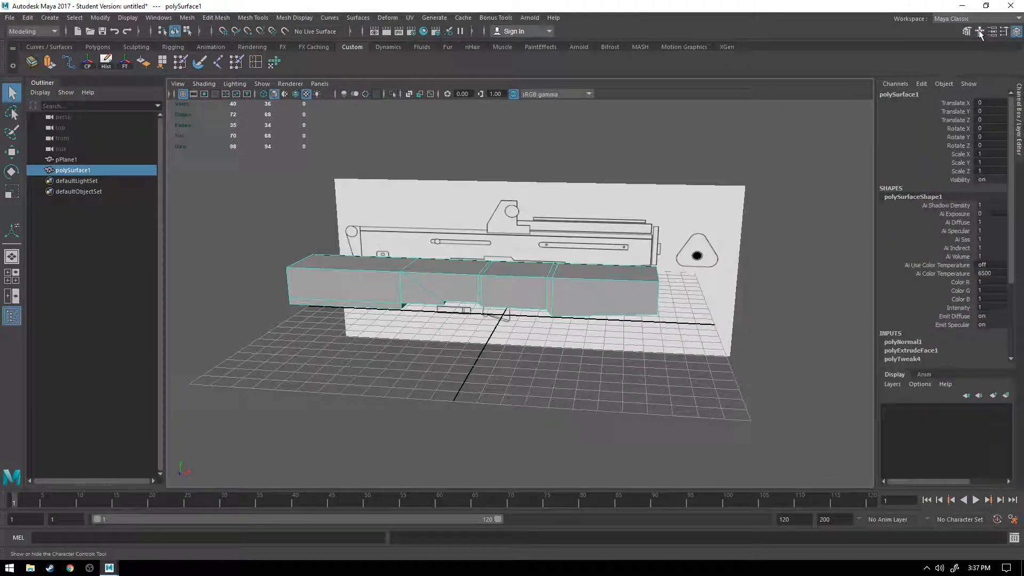
# Step: Create a new display layer and name it ref
pyautogui.click(993, 396)
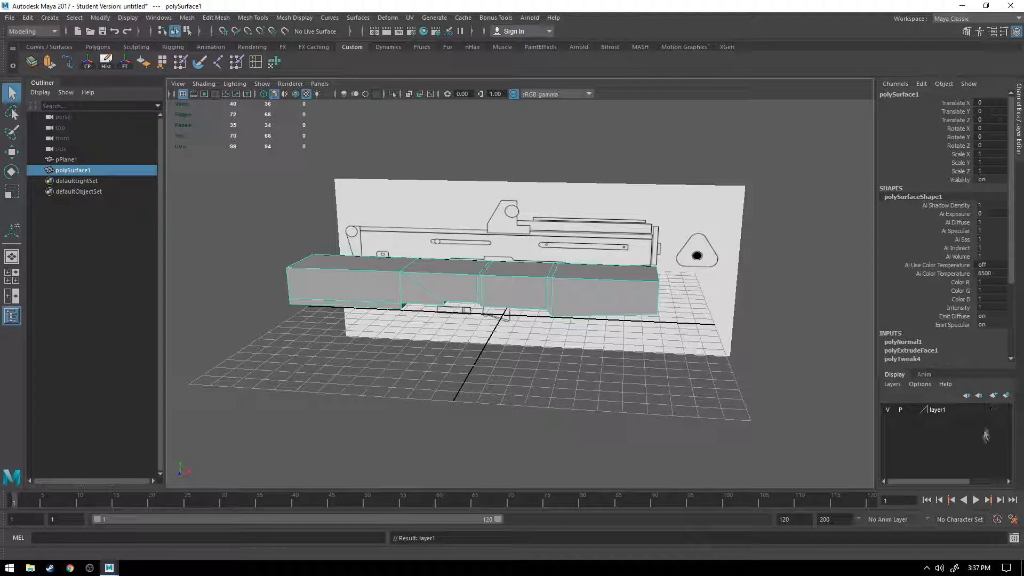
pyautogui.doubleClick(940, 410)
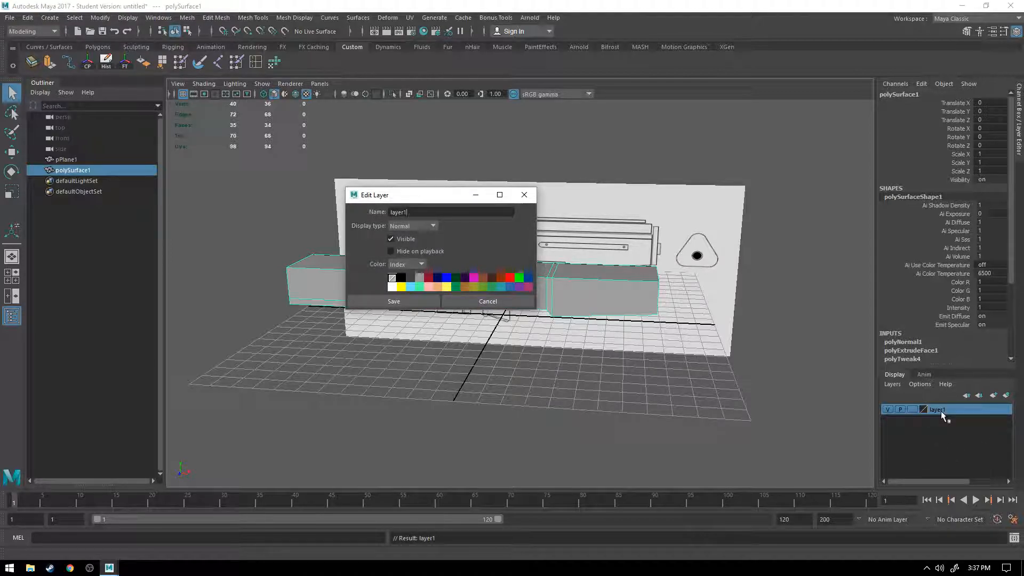
pyautogui.write('ref')
pyautogui.click(393, 301)
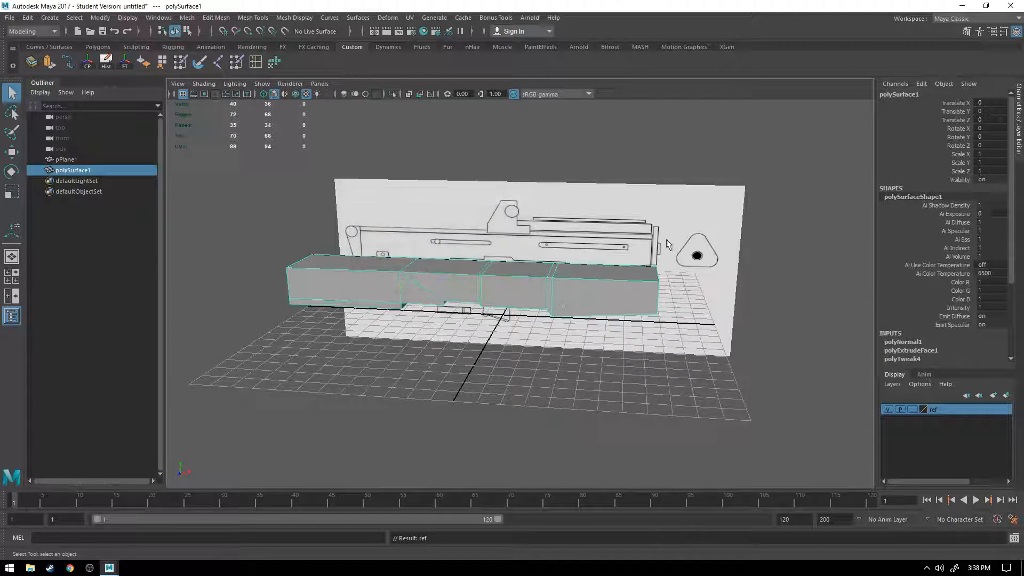
# Step: Set the ref layer's display type to Reference
pyautogui.rightClick(929, 409)
pyautogui.click(902, 416)
pyautogui.doubleClick(930, 409)
pyautogui.click(410, 229)
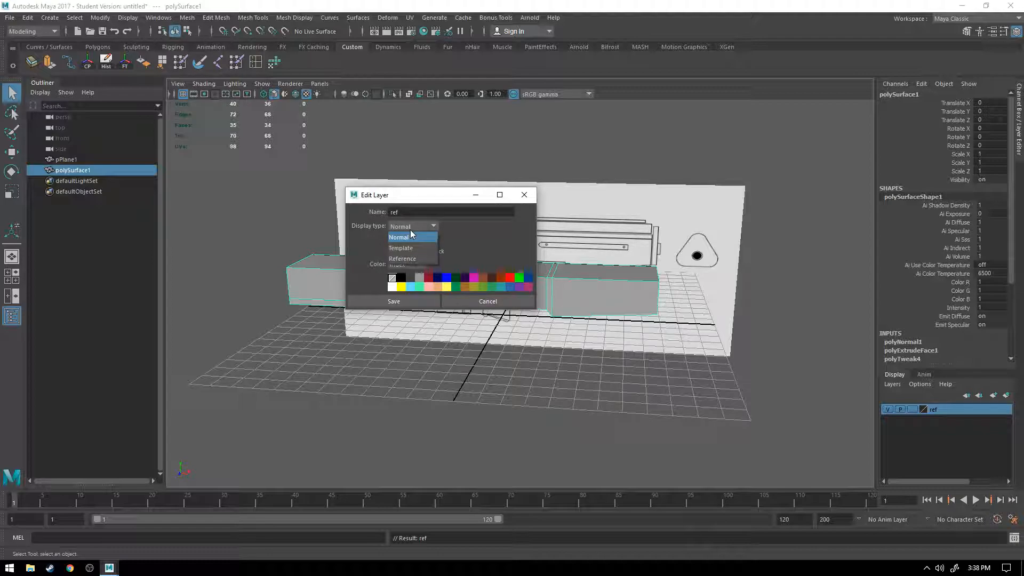
pyautogui.click(412, 262)
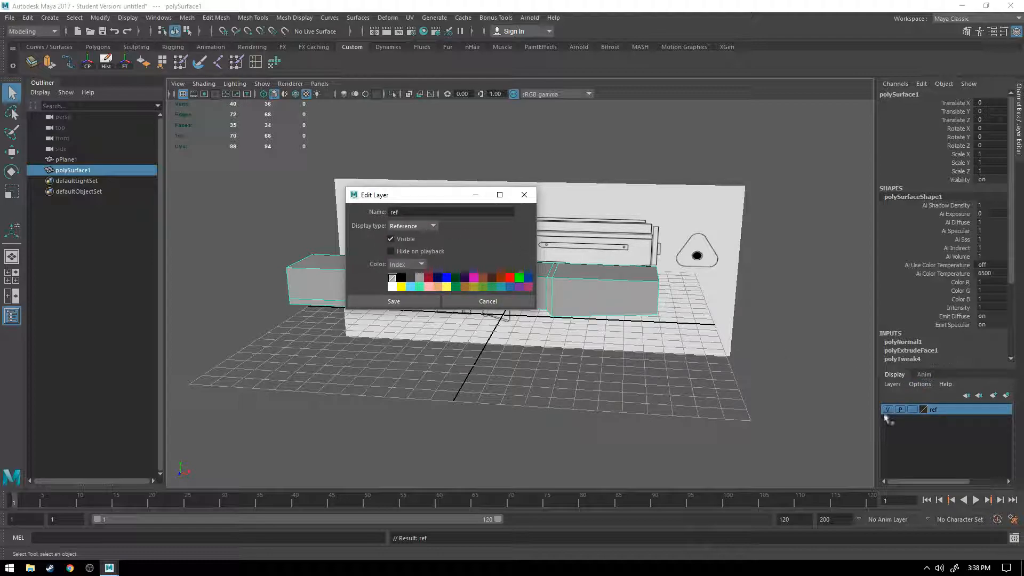
pyautogui.click(414, 299)
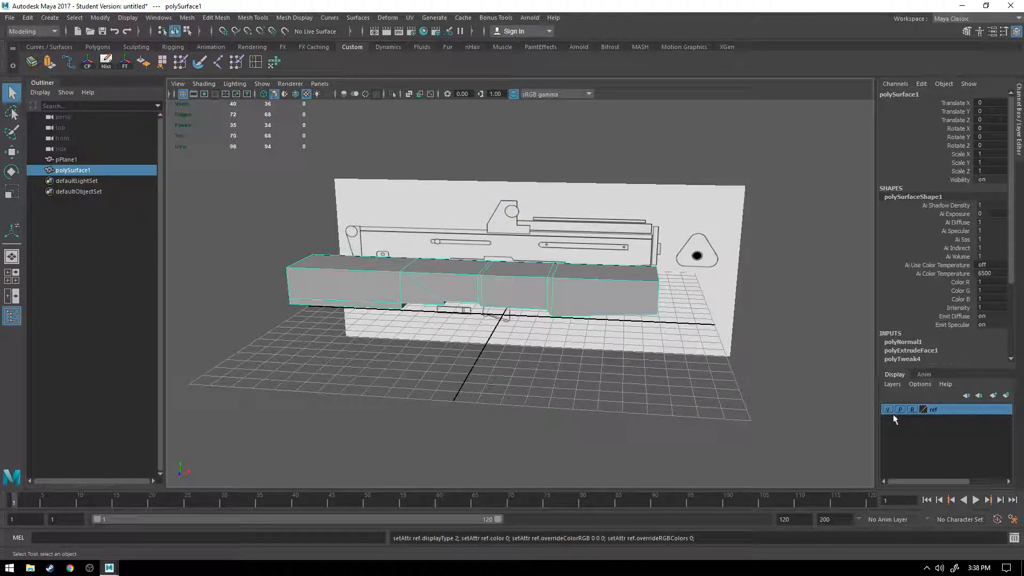
# Step: Add the reference image plane to the ref layer and clear the selection
pyautogui.click(675, 389)
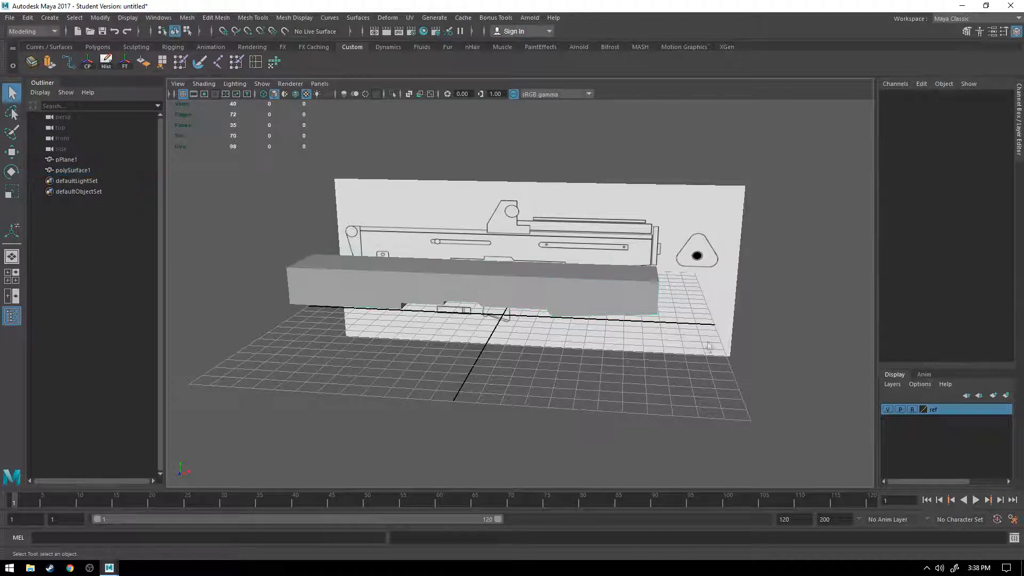
pyautogui.click(655, 231)
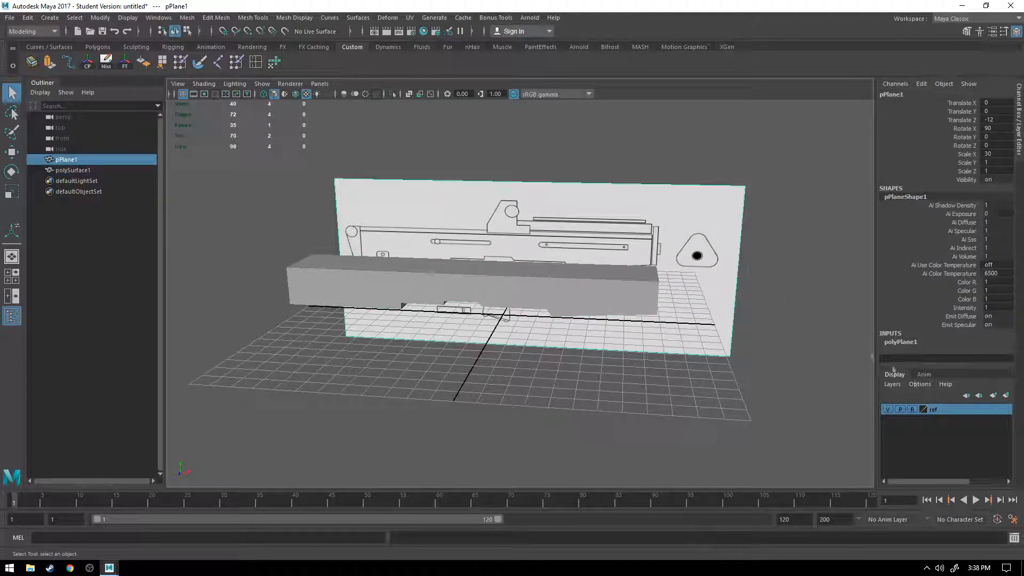
pyautogui.rightClick(955, 409)
pyautogui.click(941, 432)
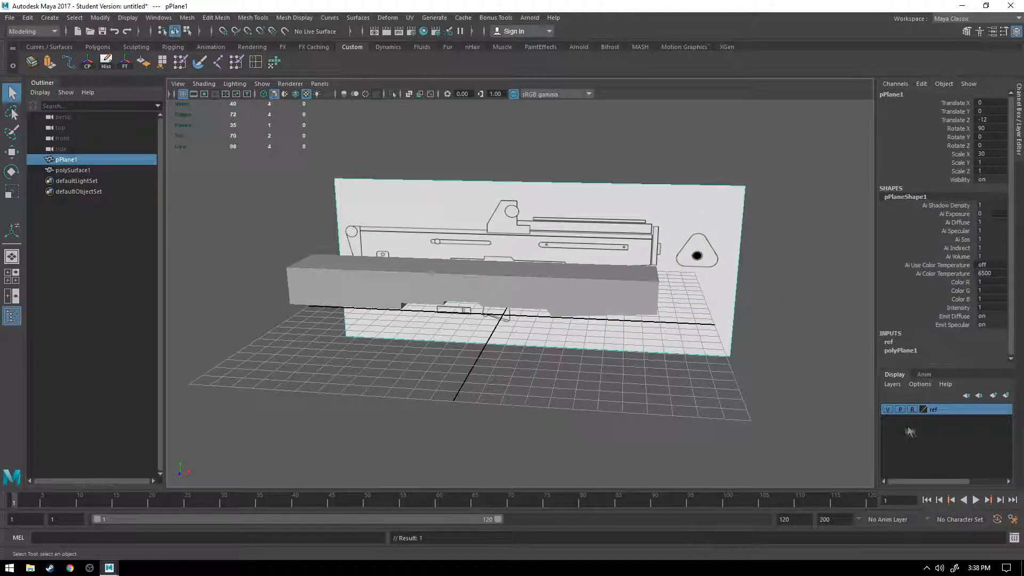
pyautogui.click(750, 375)
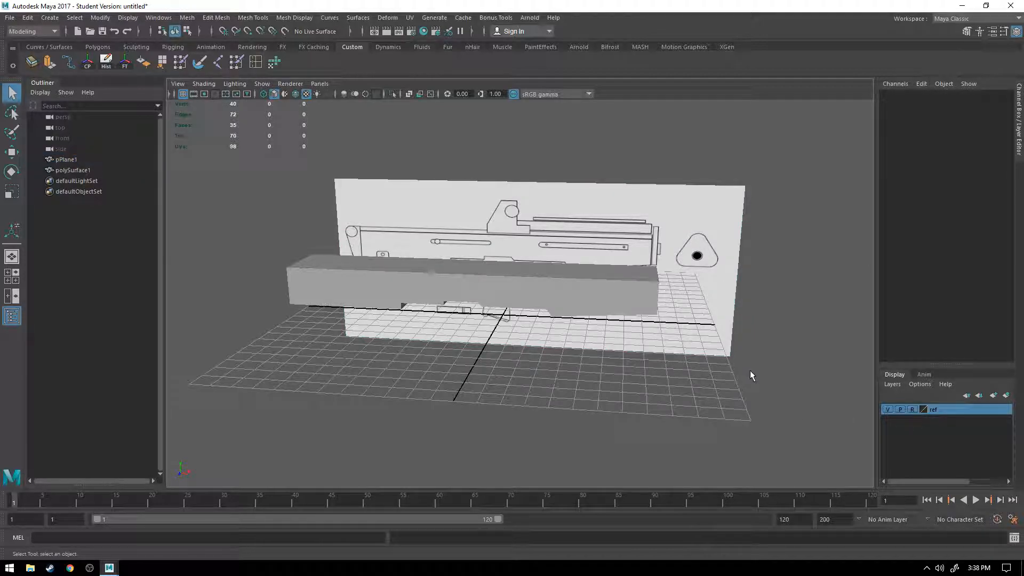
# Step: Test whether the reference plane and the body mesh can be selected in the viewport, ending with nothing selected
pyautogui.moveTo(718, 285); pyautogui.dragTo(499, 157)
pyautogui.click(600, 215)
pyautogui.keyDown('alt'); pyautogui.moveTo(708, 274); pyautogui.dragTo(671, 264); pyautogui.keyUp('alt')
pyautogui.click(634, 292)
pyautogui.press('w')
pyautogui.keyDown('alt'); pyautogui.moveTo(701, 358); pyautogui.dragTo(571, 433); pyautogui.keyUp('alt')
pyautogui.click(697, 397)
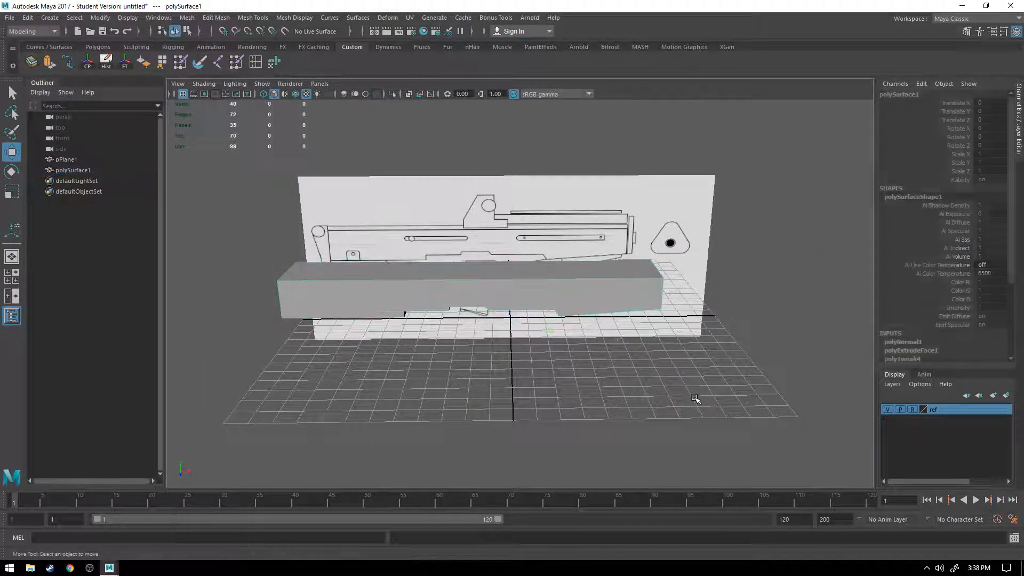
# Step: With the body mesh selected, create a display layer named finished_mesh and turn its visibility off
pyautogui.click(598, 304)
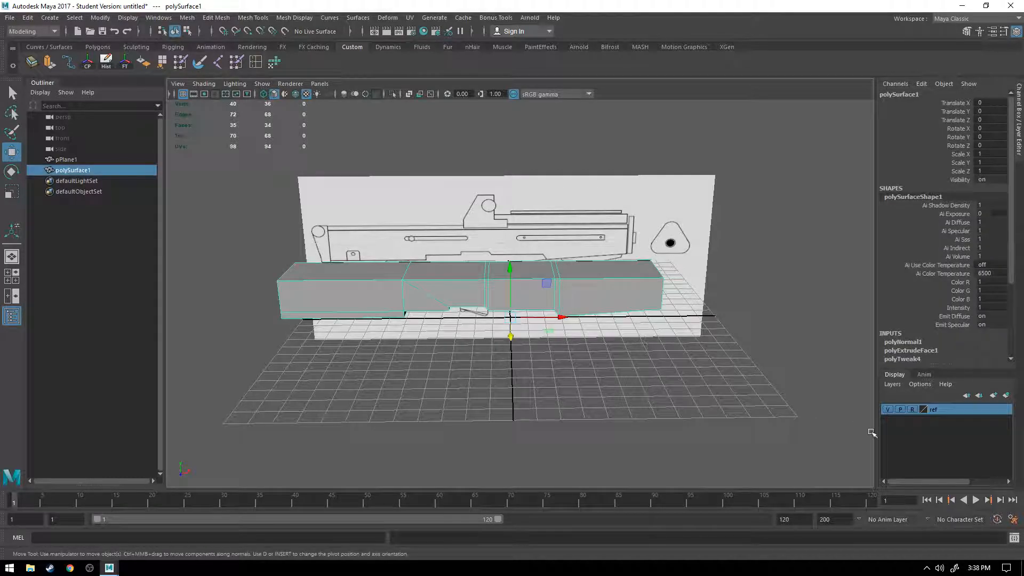
pyautogui.click(993, 395)
pyautogui.doubleClick(945, 408)
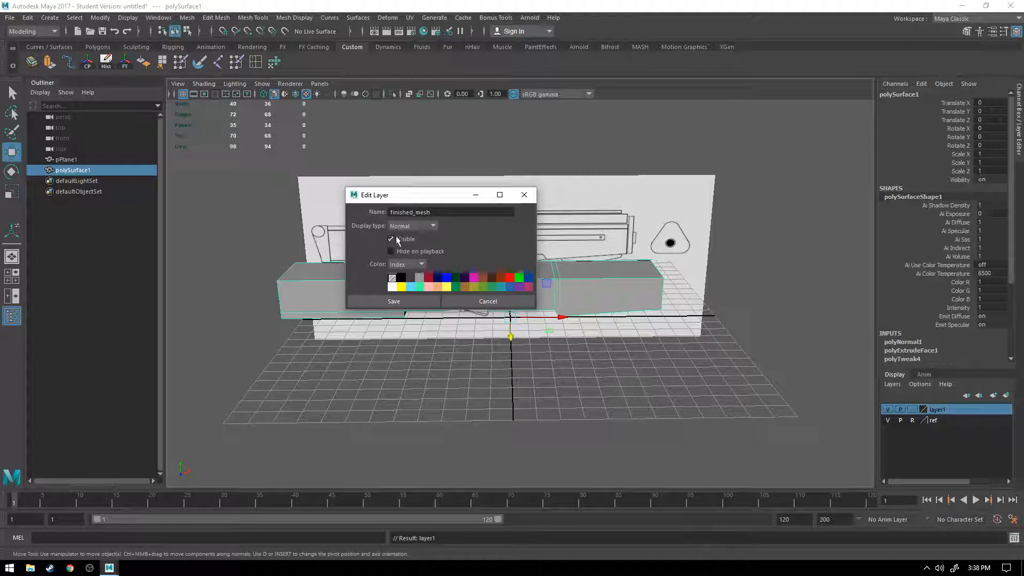
pyautogui.click(403, 302)
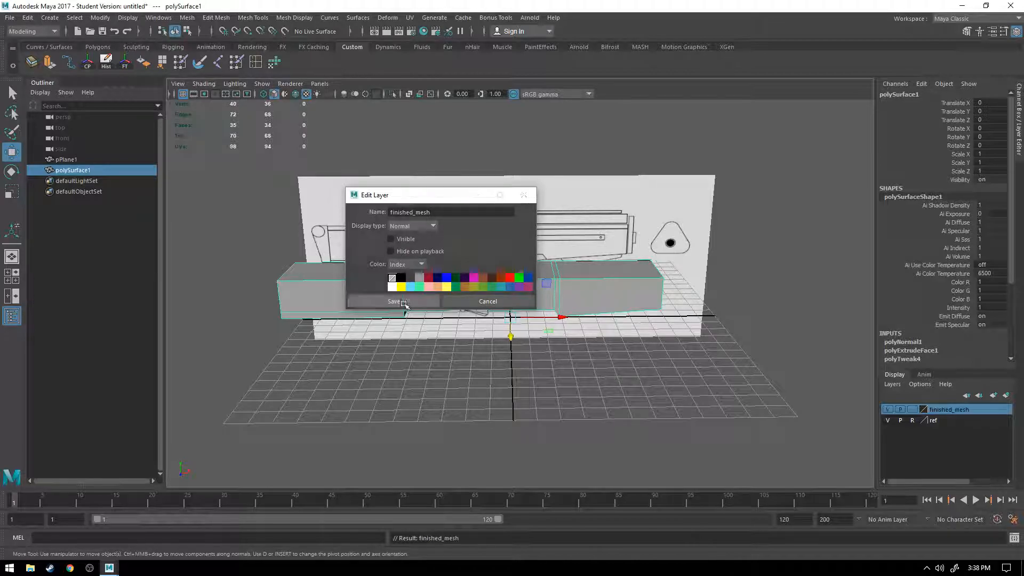
# Step: Inspect the body mesh up close from its end and undo the last change
pyautogui.keyDown('alt'); pyautogui.moveTo(630, 379); pyautogui.dragTo(556, 385); pyautogui.keyUp('alt')
pyautogui.scroll(5, 489, 329)
pyautogui.keyDown('alt'); pyautogui.moveTo(382, 306); pyautogui.dragTo(346, 294); pyautogui.keyUp('alt')
pyautogui.keyDown('alt'); pyautogui.moveTo(435, 321); pyautogui.dragTo(391, 326); pyautogui.keyUp('alt')
pyautogui.hotkey('ctrl', 'z')
pyautogui.keyDown('alt'); pyautogui.moveTo(442, 419); pyautogui.dragTo(356, 421); pyautogui.keyUp('alt')
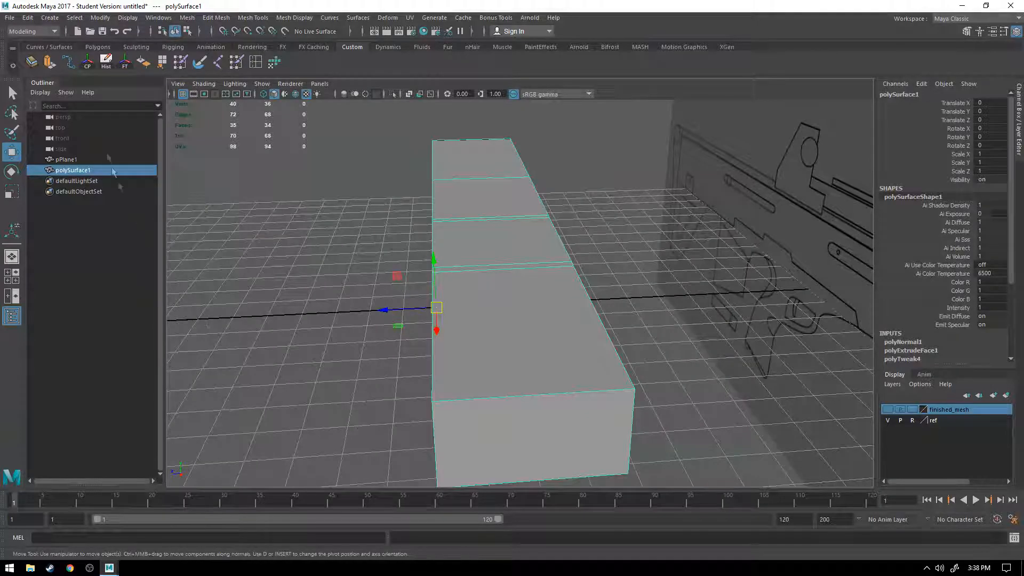
# Step: Center the body mesh's pivot and clear the selection
pyautogui.click(88, 62)
pyautogui.click(322, 262)
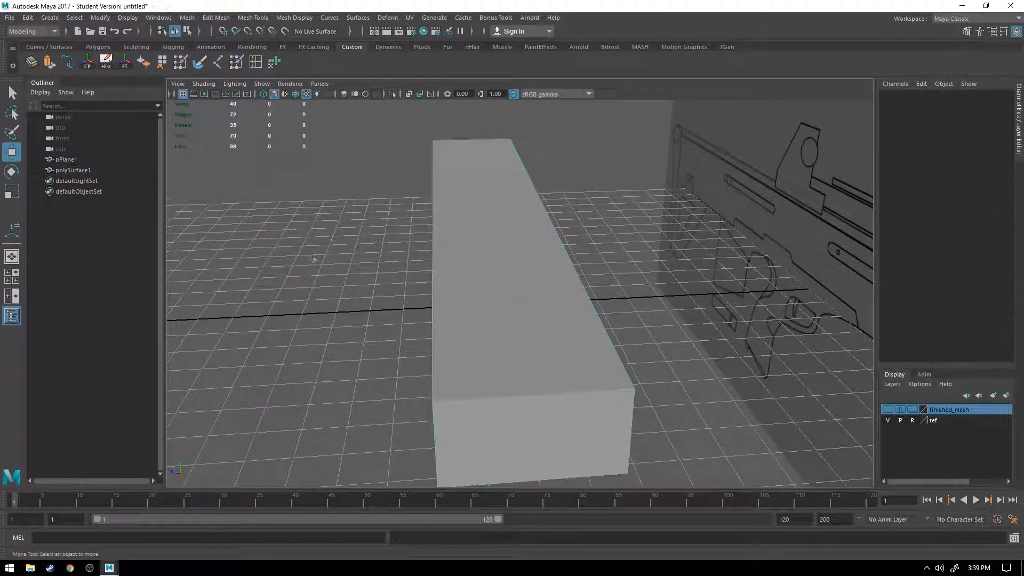
pyautogui.click(553, 19)
pyautogui.click(339, 229)
pyautogui.keyDown('alt'); pyautogui.moveTo(344, 333); pyautogui.dragTo(453, 250); pyautogui.keyUp('alt')
# Step: Select the body mesh and add it to the finished_mesh display layer
pyautogui.click(487, 259)
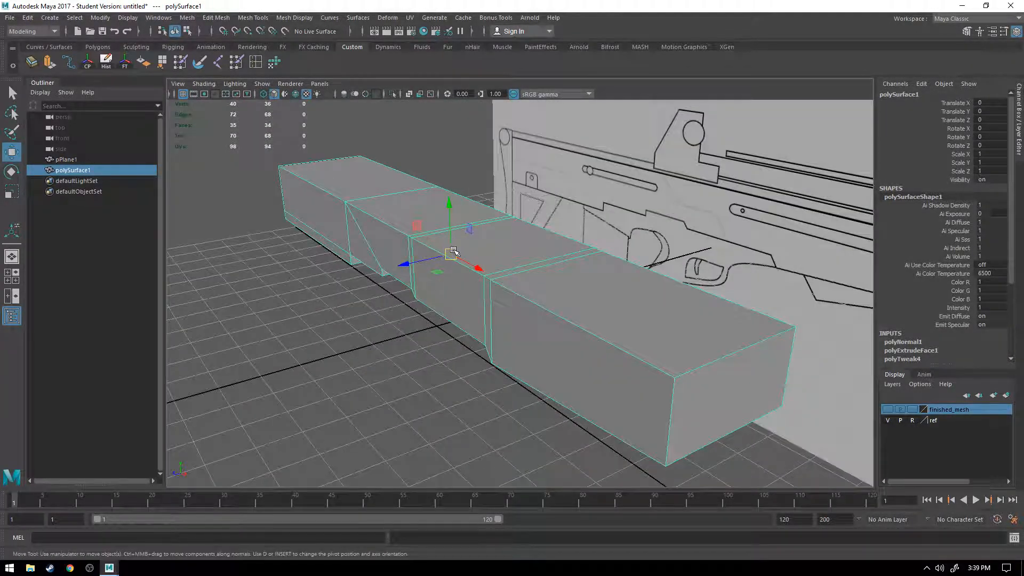
pyautogui.keyDown('alt'); pyautogui.moveTo(379, 152); pyautogui.dragTo(608, 362); pyautogui.keyUp('alt')
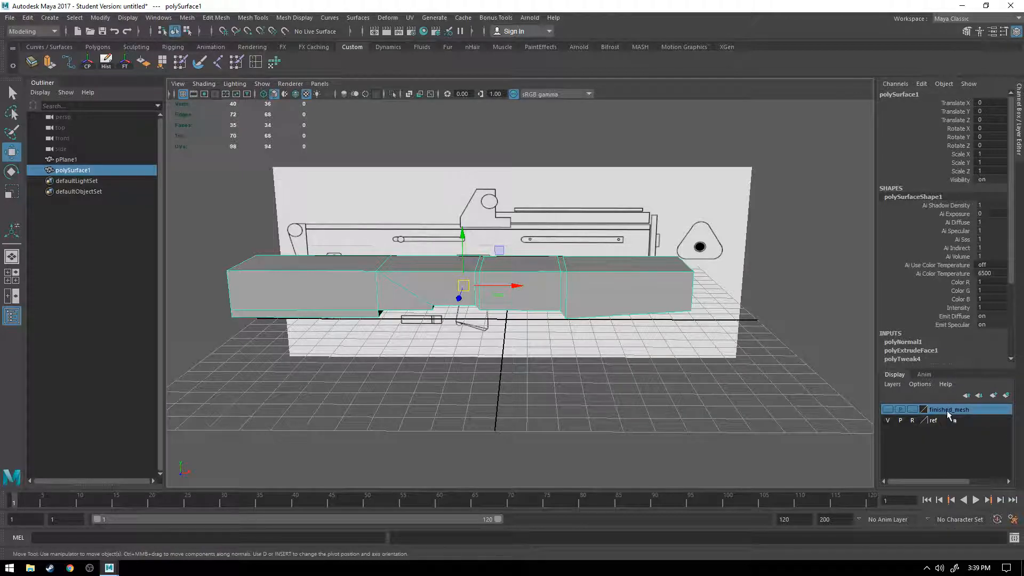
pyautogui.rightClick(972, 410)
pyautogui.click(938, 431)
# Step: Create a polygon prism to serve as the base for the triangular part shown in the reference
pyautogui.keyDown('alt'); pyautogui.moveTo(656, 345); pyautogui.dragTo(598, 356); pyautogui.keyUp('alt')
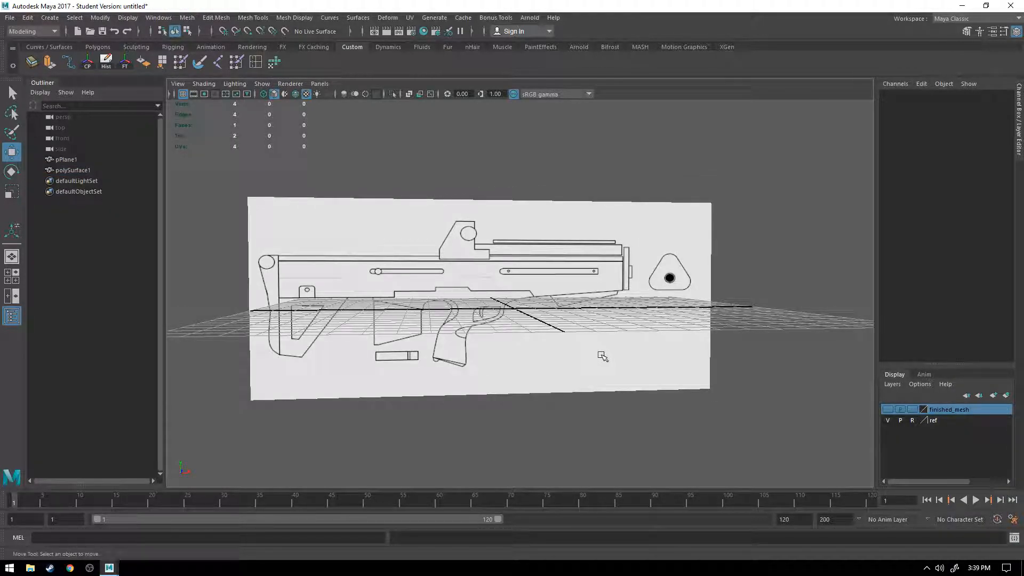
pyautogui.keyDown('alt'); pyautogui.moveTo(478, 291); pyautogui.dragTo(543, 328); pyautogui.keyUp('alt')
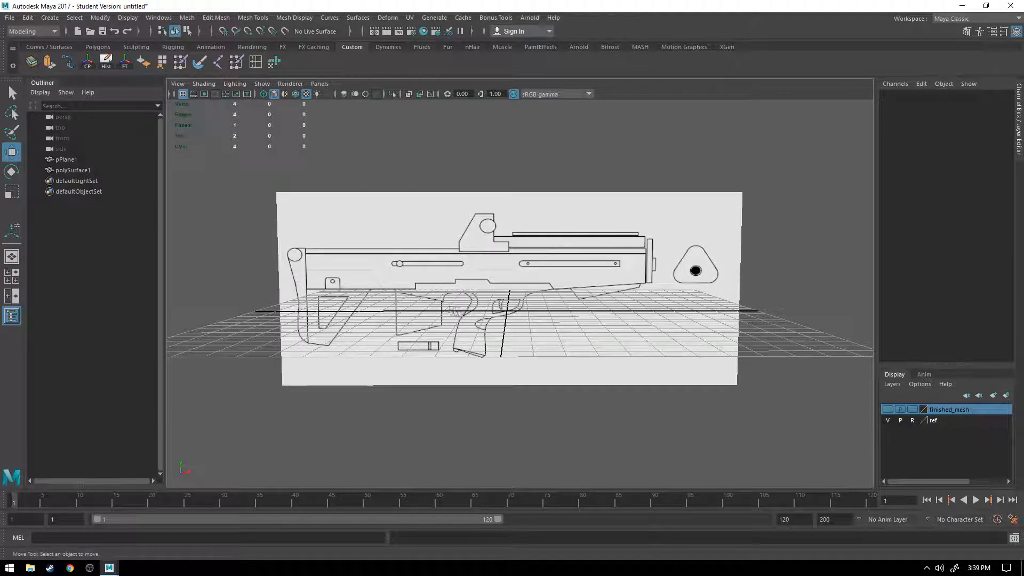
pyautogui.moveTo(462, 331)
pyautogui.keyDown('alt'); pyautogui.mouseDown()
pyautogui.moveTo(437, 337)
pyautogui.moveTo(460, 342)
pyautogui.mouseUp(); pyautogui.keyUp('alt')
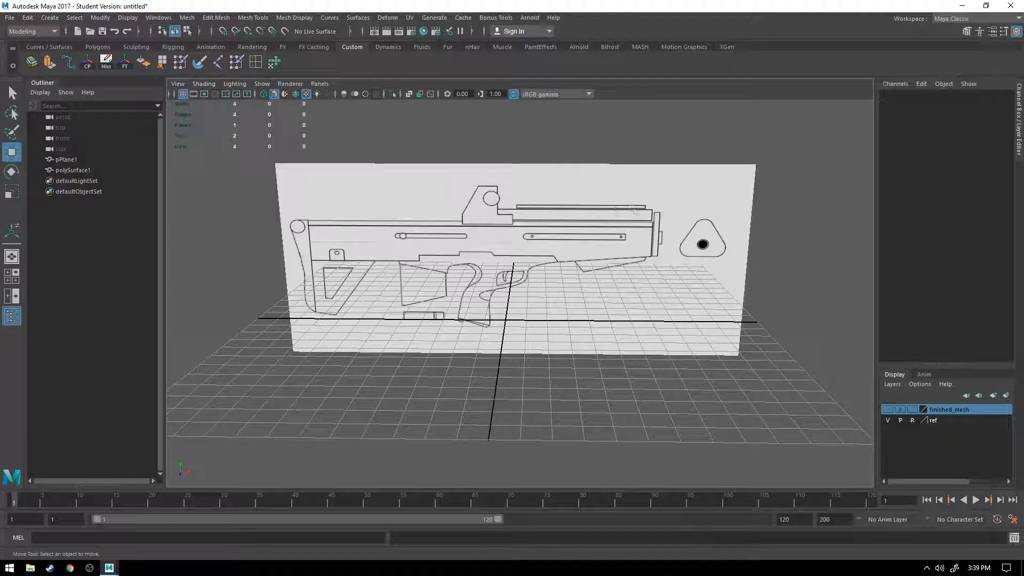
pyautogui.keyDown('alt'); pyautogui.moveTo(465, 275); pyautogui.dragTo(458, 267); pyautogui.keyUp('alt')
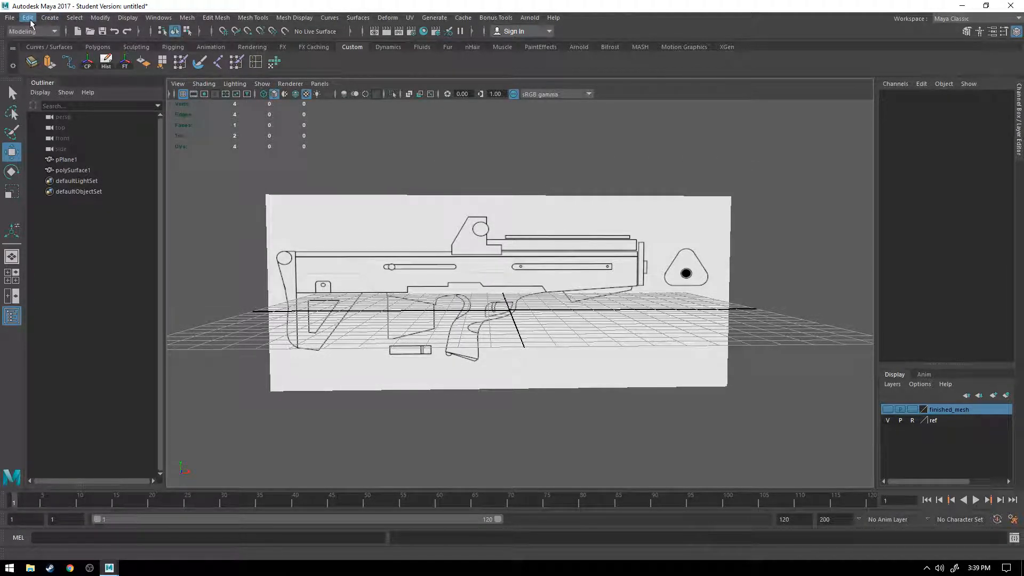
pyautogui.click(12, 275)
pyautogui.press('space')
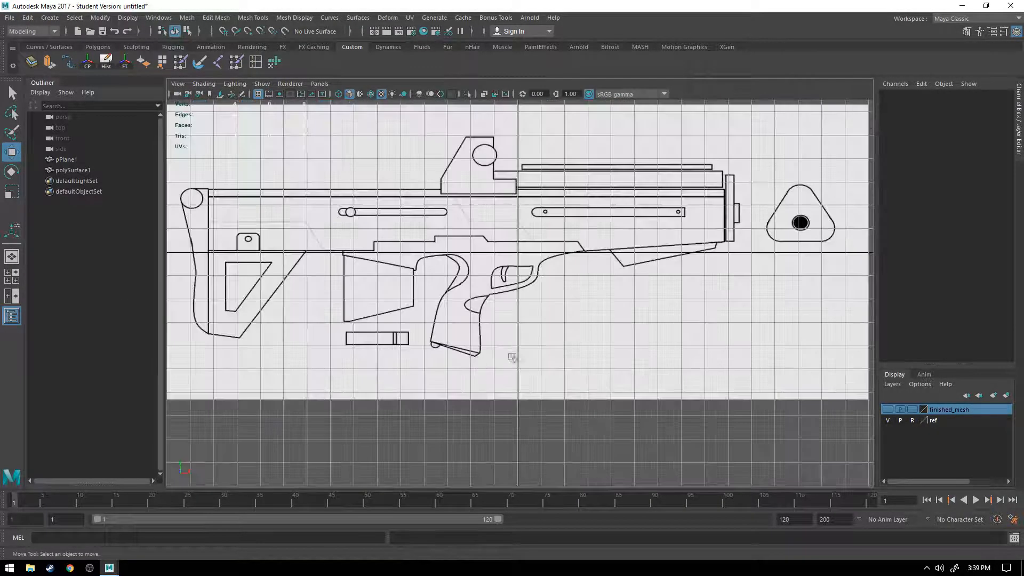
pyautogui.scroll(5, 520, 266)
pyautogui.scroll(5, 519, 267)
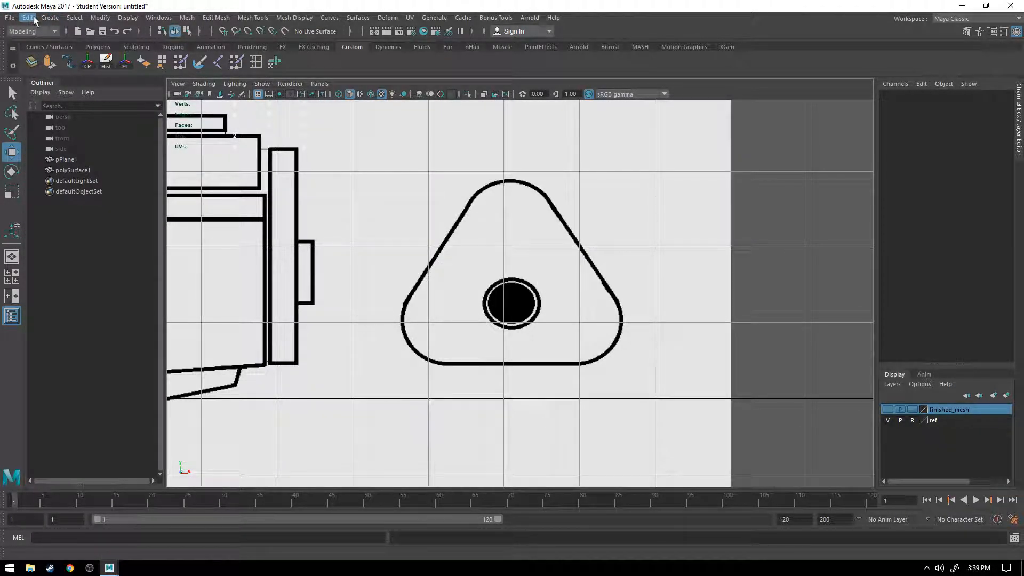
pyautogui.click(99, 17)
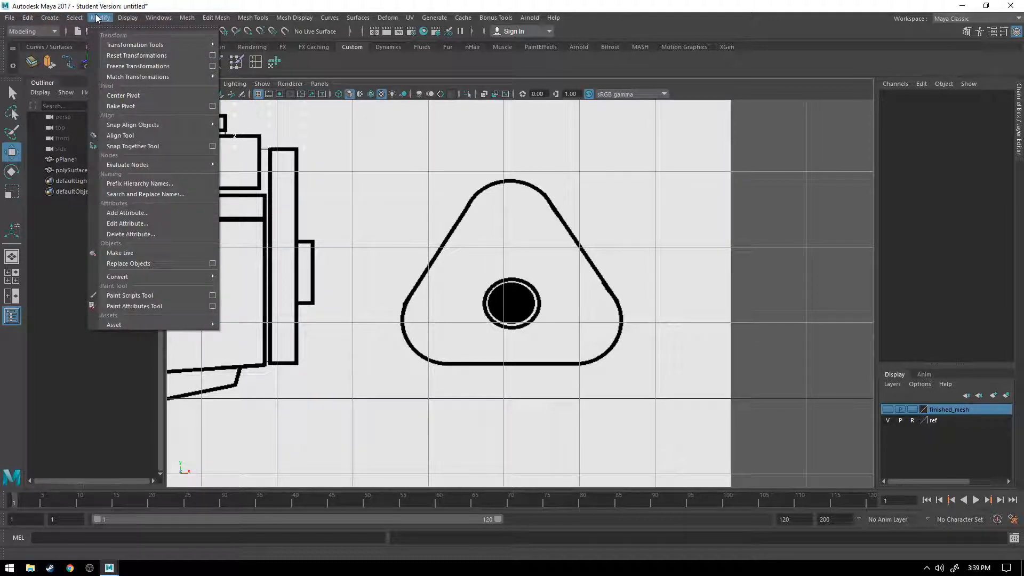
pyautogui.moveTo(49, 17)
pyautogui.moveTo(68, 53)
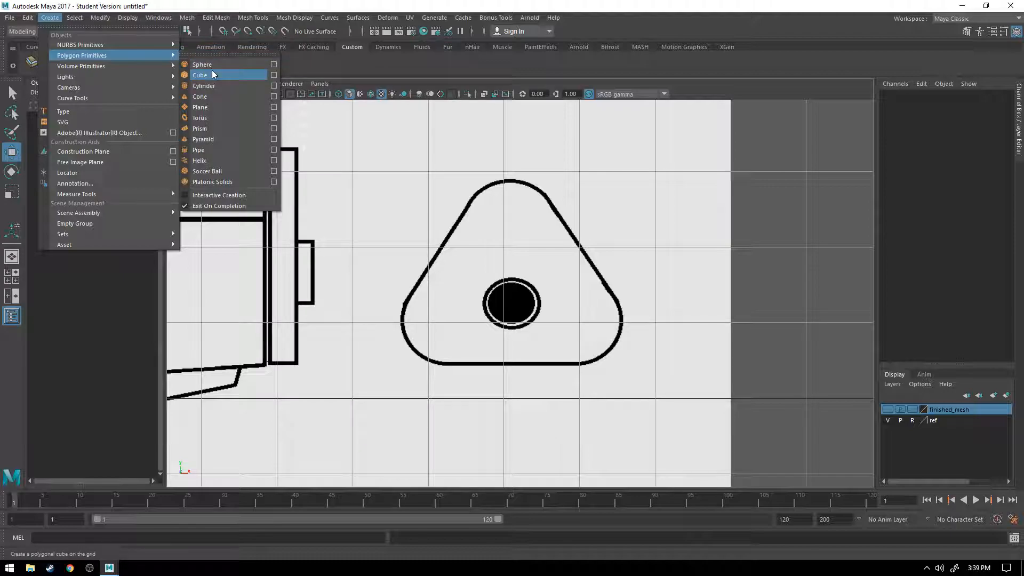
pyautogui.click(241, 128)
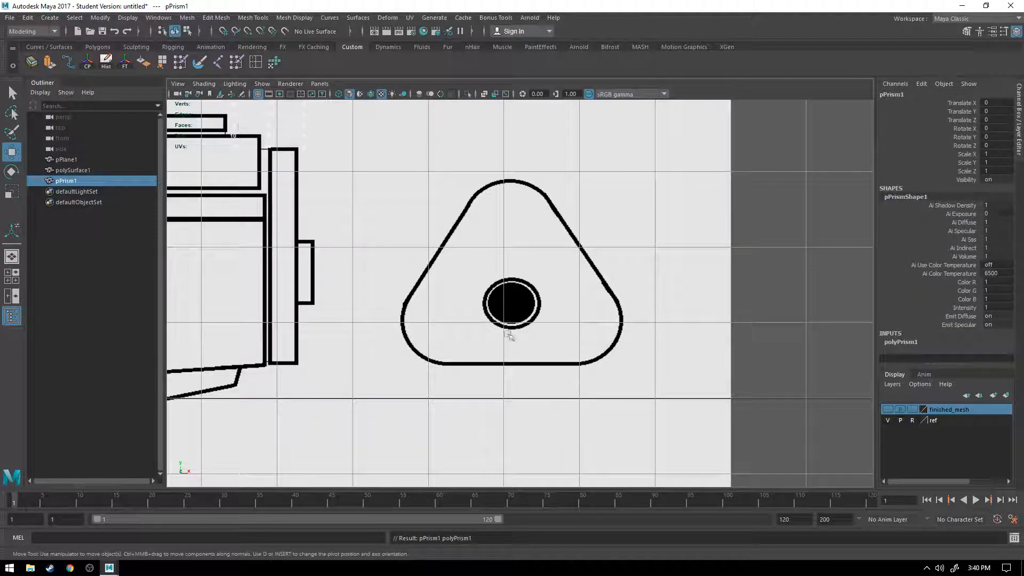
pyautogui.scroll(-8, 511, 339)
pyautogui.keyDown('alt'); pyautogui.moveTo(318, 335); pyautogui.dragTo(531, 292, button='middle'); pyautogui.keyUp('alt')
pyautogui.keyDown('alt'); pyautogui.moveTo(464, 338); pyautogui.dragTo(427, 368); pyautogui.keyUp('alt')
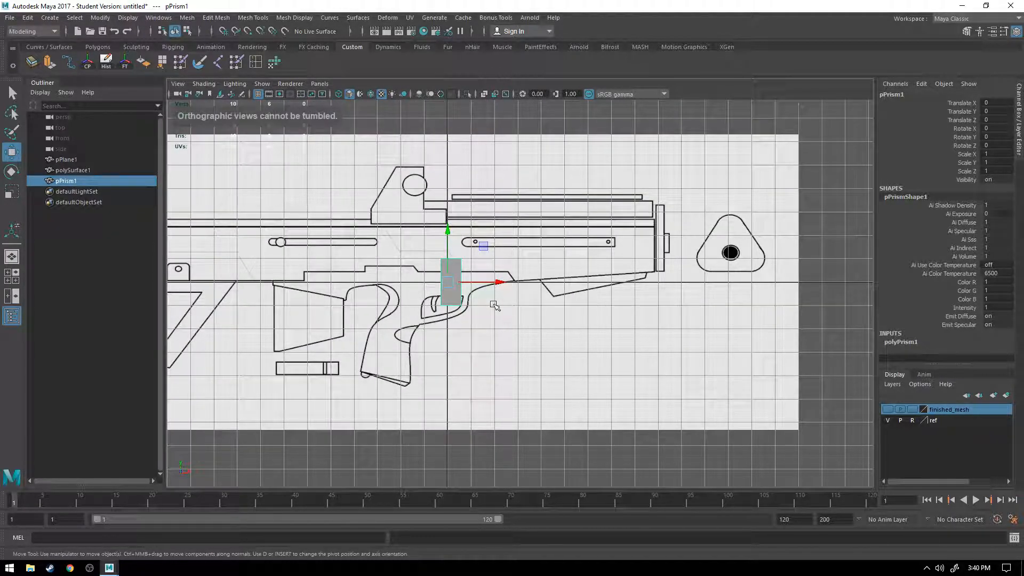
# Step: Rotate the prism onto its side by setting its Rotate Z to 90
pyautogui.press('space')
pyautogui.press('space')
pyautogui.keyDown('alt'); pyautogui.moveTo(651, 224); pyautogui.dragTo(483, 377); pyautogui.keyUp('alt')
pyautogui.scroll(5, 483, 377)
pyautogui.keyDown('alt'); pyautogui.moveTo(499, 416); pyautogui.dragTo(646, 431); pyautogui.keyUp('alt')
pyautogui.keyDown('alt'); pyautogui.moveTo(607, 338); pyautogui.dragTo(504, 338, button='middle'); pyautogui.keyUp('alt')
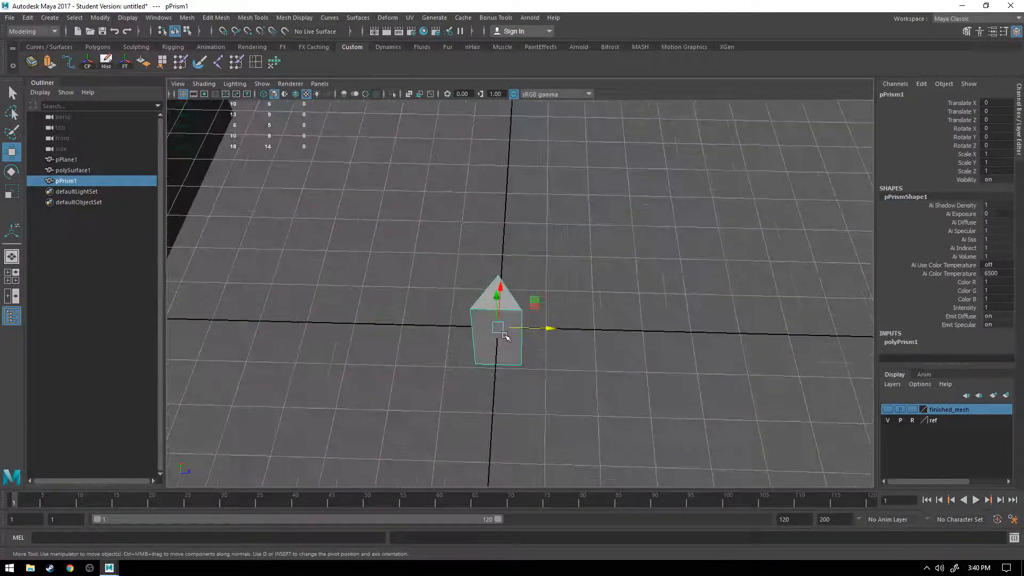
pyautogui.scroll(6, 502, 338)
pyautogui.moveTo(500, 339)
pyautogui.keyDown('alt'); pyautogui.mouseDown()
pyautogui.moveTo(419, 319)
pyautogui.moveTo(391, 297)
pyautogui.moveTo(437, 301)
pyautogui.moveTo(392, 300)
pyautogui.mouseUp(); pyautogui.keyUp('alt')
pyautogui.press('e')
pyautogui.moveTo(478, 308); pyautogui.dragTo(520, 279)
pyautogui.doubleClick(997, 144)
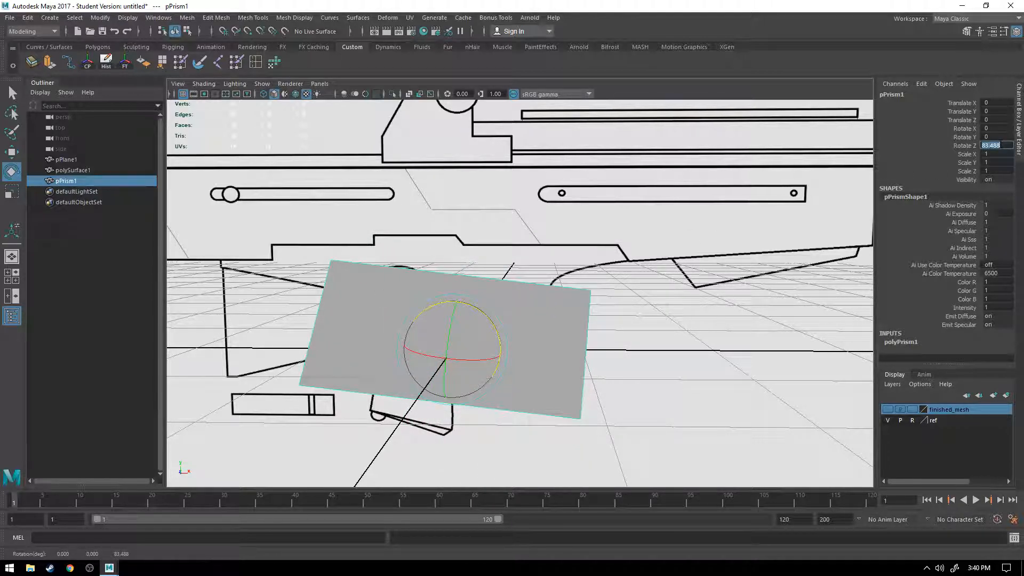
pyautogui.write('90')
pyautogui.press('Return')
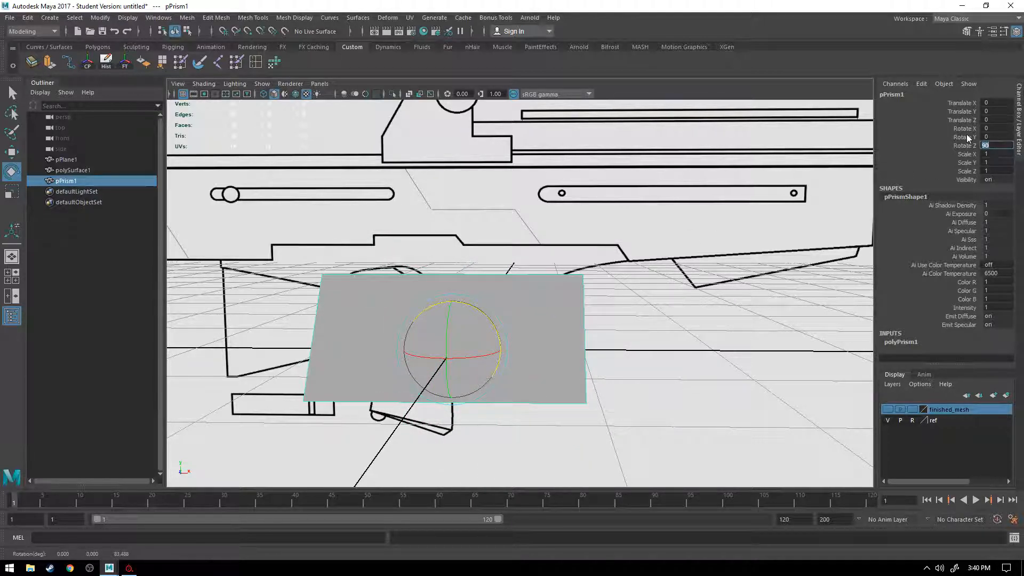
pyautogui.keyDown('alt'); pyautogui.moveTo(655, 373); pyautogui.dragTo(623, 401); pyautogui.keyUp('alt')
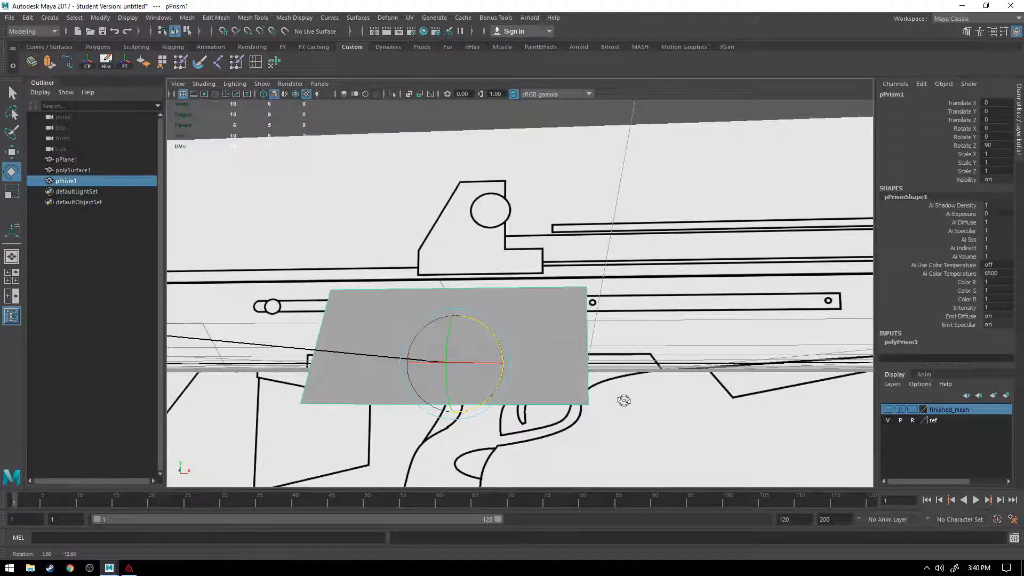
# Step: In the front view, stretch the prism along X to span the gun body's length and move it to Translate X -2.181
pyautogui.press('w')
pyautogui.keyDown('alt'); pyautogui.moveTo(567, 425); pyautogui.dragTo(598, 436); pyautogui.keyUp('alt')
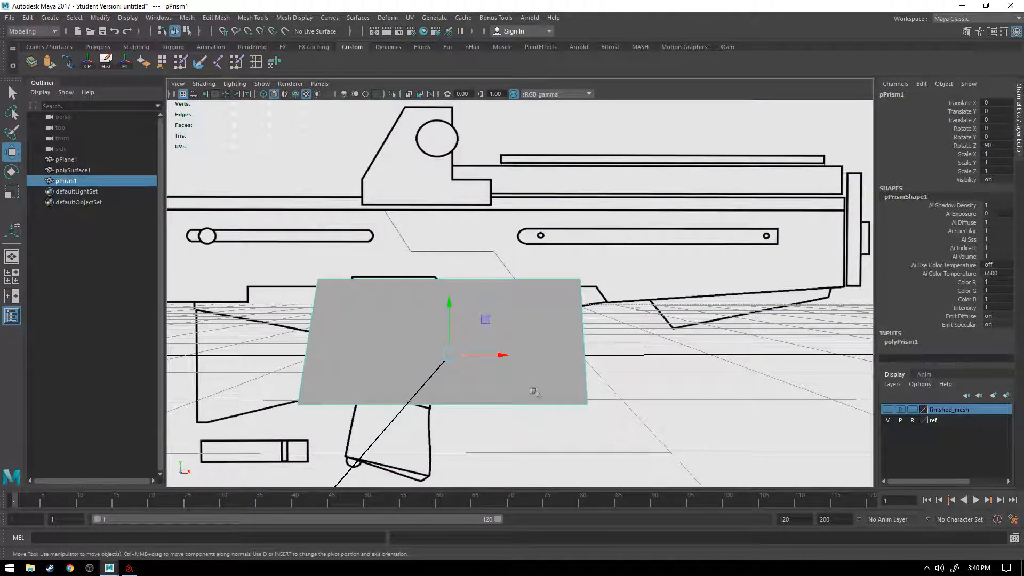
pyautogui.press('space')
pyautogui.press('space')
pyautogui.keyDown('alt'); pyautogui.moveTo(390, 272); pyautogui.dragTo(473, 277, button='middle'); pyautogui.keyUp('alt')
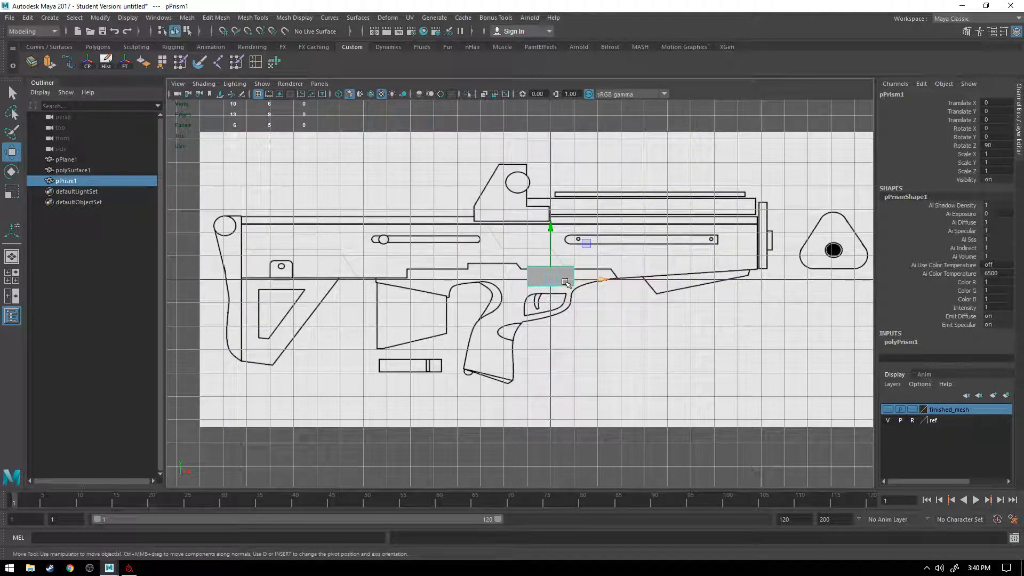
pyautogui.press('r')
pyautogui.moveTo(599, 279); pyautogui.dragTo(577, 273)
pyautogui.press('w')
pyautogui.press('r')
pyautogui.press('w')
pyautogui.scroll(2, 557, 281)
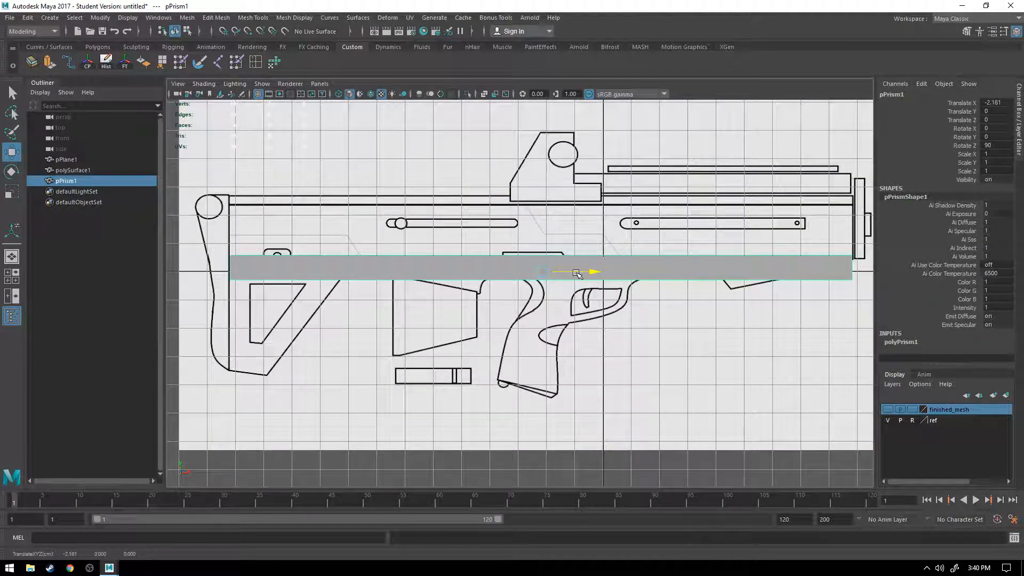
# Step: Raise the prism to Translate Y 1.49 over the gun body and undo the trial uniform scaling
pyautogui.moveTo(542, 220); pyautogui.dragTo(541, 176)
pyautogui.press('r')
pyautogui.hotkey('ctrl', 'z')
pyautogui.moveTo(540, 230); pyautogui.dragTo(541, 230)
pyautogui.hotkey('ctrl', 'z')
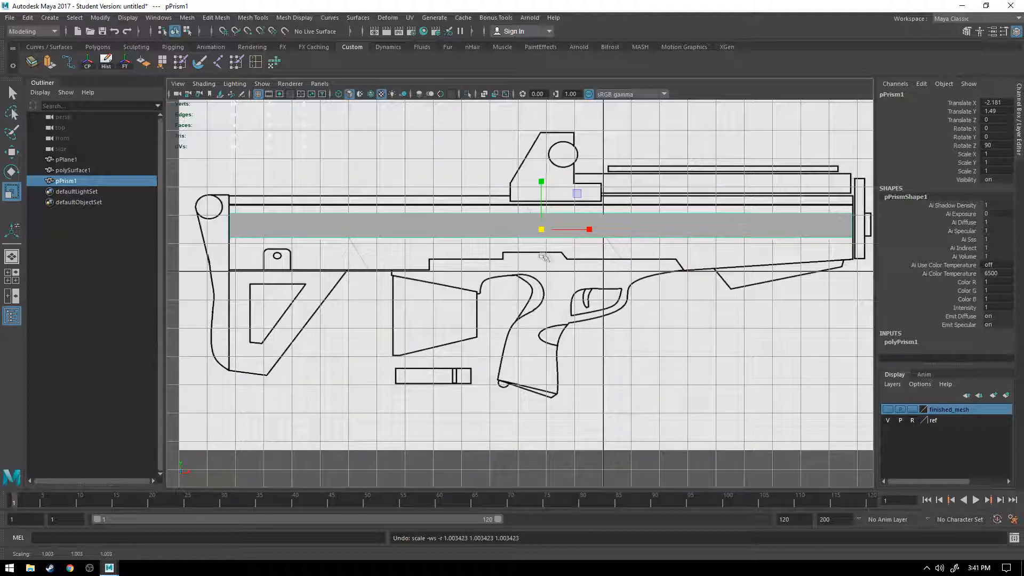
# Step: Enlarge the prism's triangular cross-section in height and depth together, keeping its length, and compare it with the reference in the front view
pyautogui.press('space')
pyautogui.press('space')
pyautogui.keyDown('alt'); pyautogui.moveTo(535, 255); pyautogui.dragTo(510, 240); pyautogui.keyUp('alt')
pyautogui.scroll(-7, 527, 271)
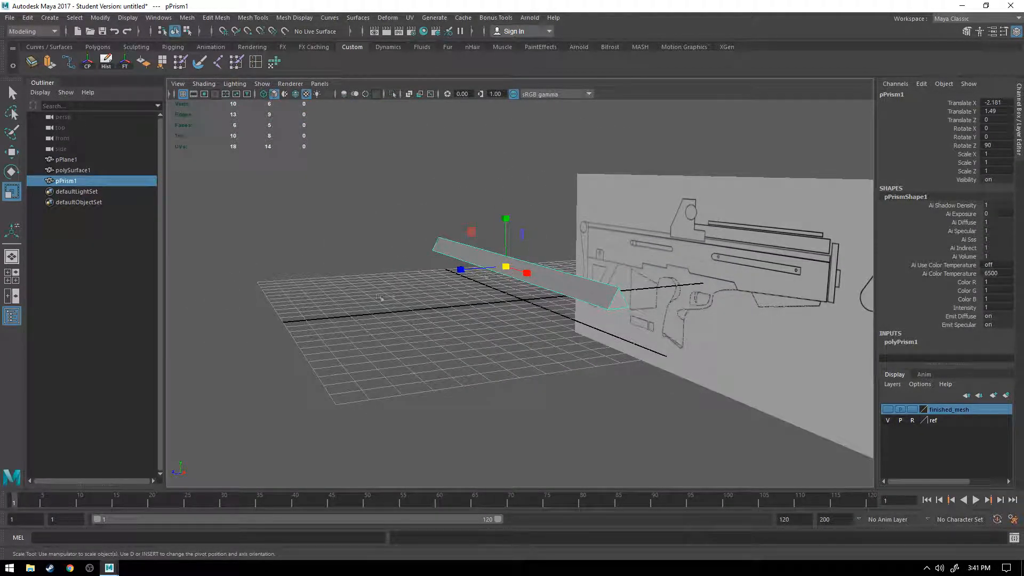
pyautogui.keyDown('alt'); pyautogui.moveTo(462, 280); pyautogui.dragTo(489, 246); pyautogui.keyUp('alt')
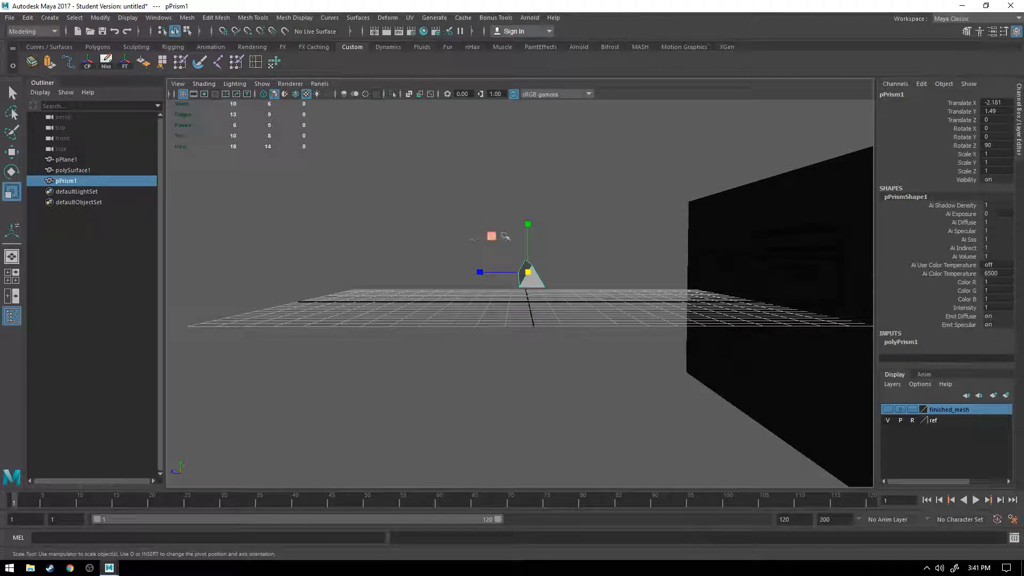
pyautogui.keyDown('alt'); pyautogui.moveTo(421, 226); pyautogui.dragTo(537, 329); pyautogui.keyUp('alt')
pyautogui.keyDown('alt'); pyautogui.moveTo(452, 285); pyautogui.dragTo(528, 304); pyautogui.keyUp('alt')
pyautogui.moveTo(487, 235); pyautogui.dragTo(449, 221)
pyautogui.keyDown('alt'); pyautogui.moveTo(424, 289); pyautogui.dragTo(539, 302); pyautogui.keyUp('alt')
pyautogui.press('space')
pyautogui.press('space')
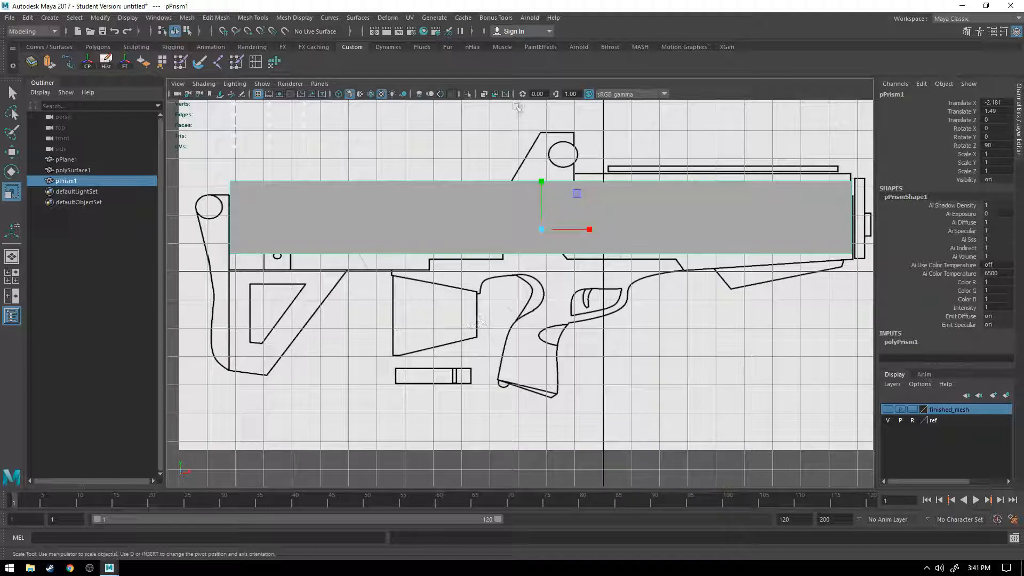
# Step: Turn on X-Ray shading in the front view, and try scaling the prism in X and Y before undoing it
pyautogui.click(484, 94)
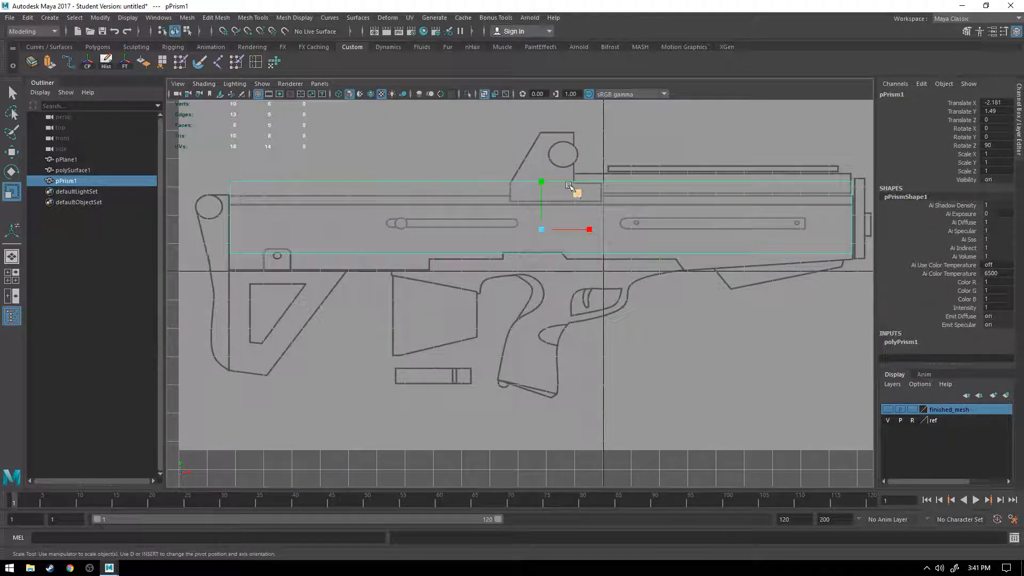
pyautogui.moveTo(576, 193); pyautogui.dragTo(566, 201)
pyautogui.hotkey('ctrl', 'z')
pyautogui.click(484, 94)
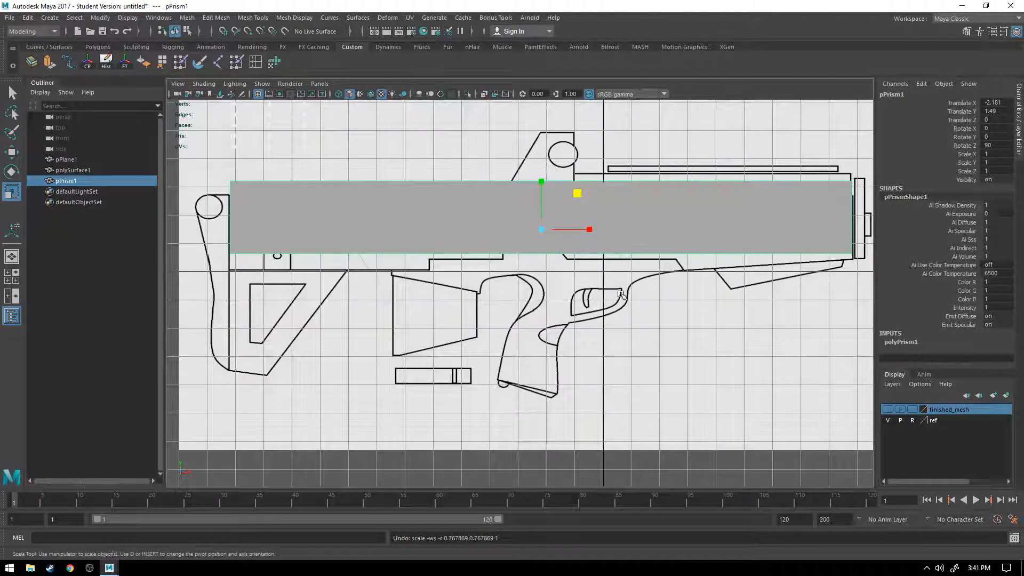
pyautogui.click(483, 94)
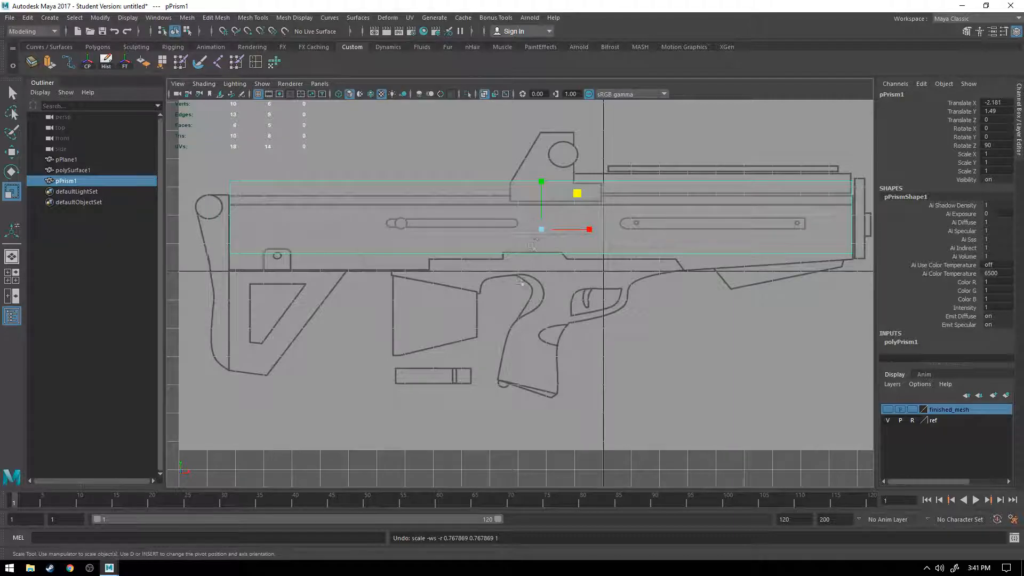
# Step: In the four-view layout, shrink the prism's cross-section in height and depth together, keeping its length
pyautogui.press('space')
pyautogui.press('space')
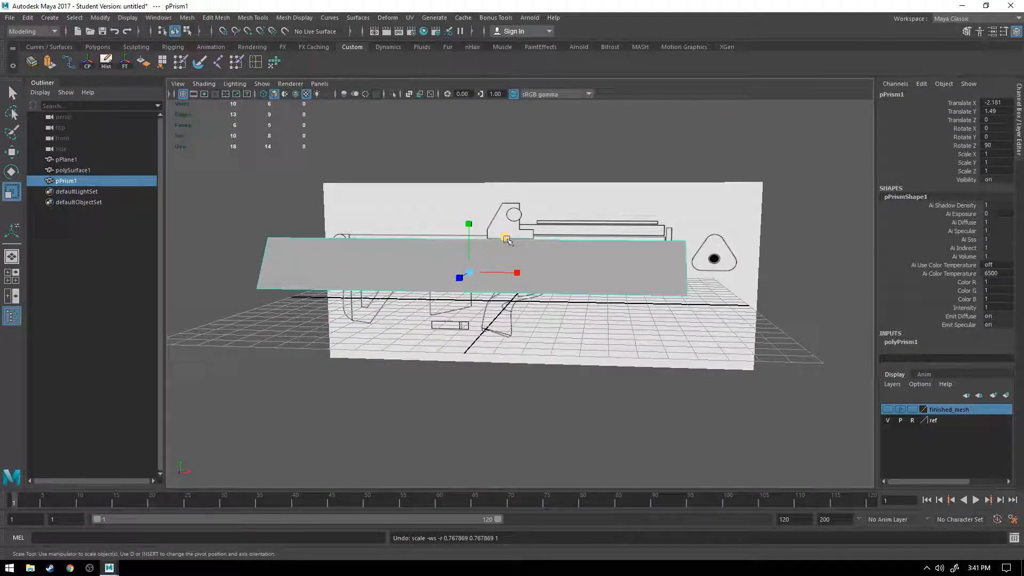
pyautogui.press('space')
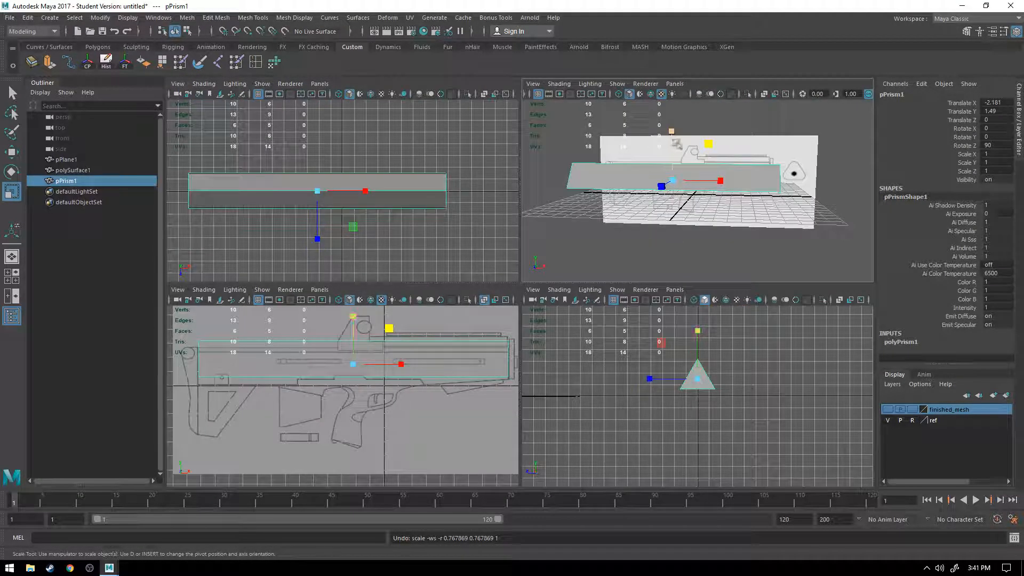
pyautogui.keyDown('alt'); pyautogui.moveTo(693, 152); pyautogui.dragTo(675, 163); pyautogui.keyUp('alt')
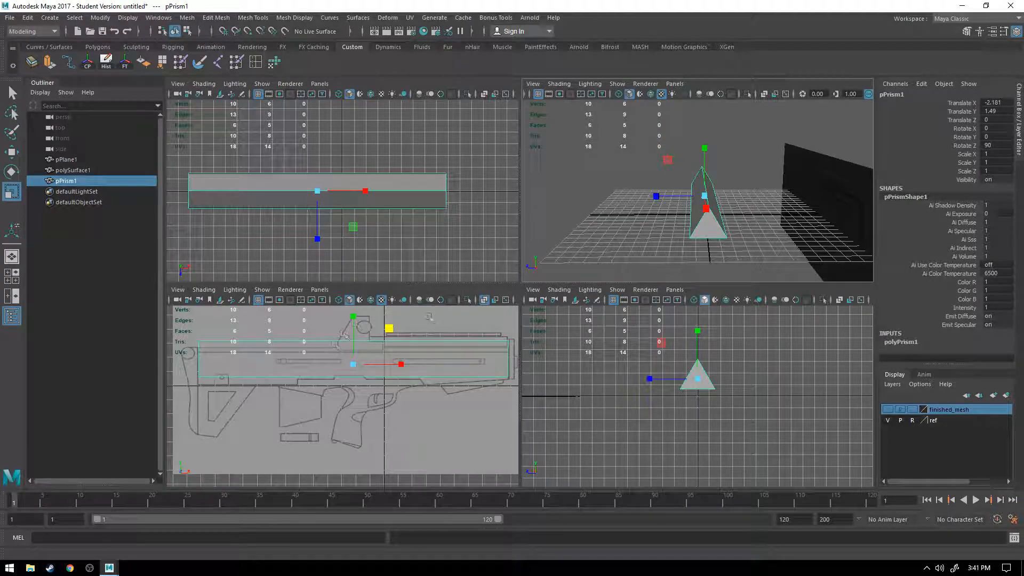
pyautogui.moveTo(666, 164); pyautogui.dragTo(677, 167)
pyautogui.moveTo(659, 209)
pyautogui.keyDown('alt'); pyautogui.mouseDown()
pyautogui.moveTo(642, 219)
pyautogui.moveTo(659, 222)
pyautogui.mouseUp(); pyautogui.keyUp('alt')
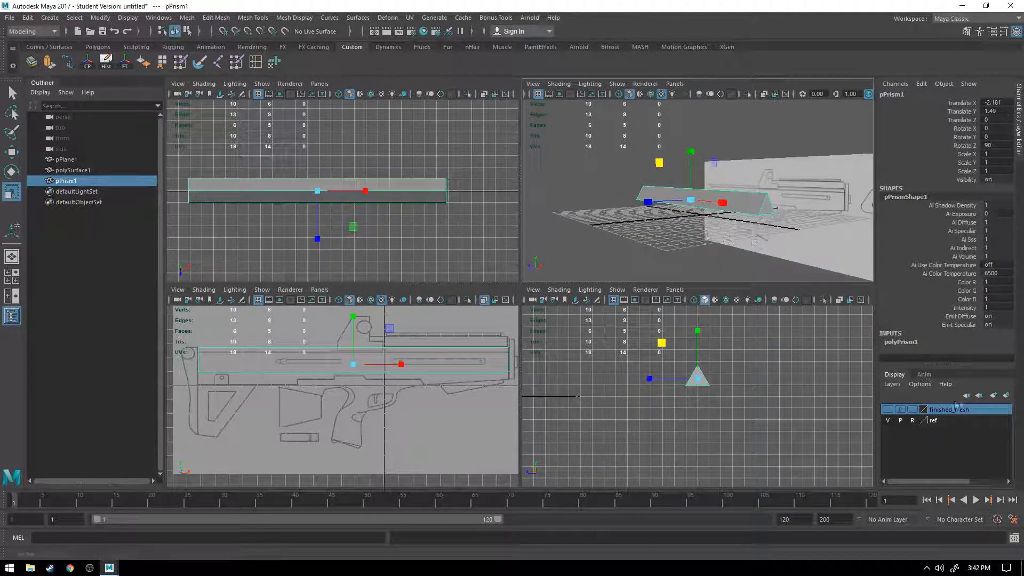
# Step: Make the finished_mesh layer visible and view the prism end-on against the body mesh
pyautogui.click(887, 409)
pyautogui.keyDown('alt'); pyautogui.moveTo(741, 230); pyautogui.dragTo(696, 226); pyautogui.keyUp('alt')
pyautogui.scroll(5, 697, 226)
pyautogui.keyDown('alt'); pyautogui.moveTo(698, 227); pyautogui.dragTo(651, 213, button='middle'); pyautogui.keyUp('alt')
pyautogui.scroll(-5, 650, 213)
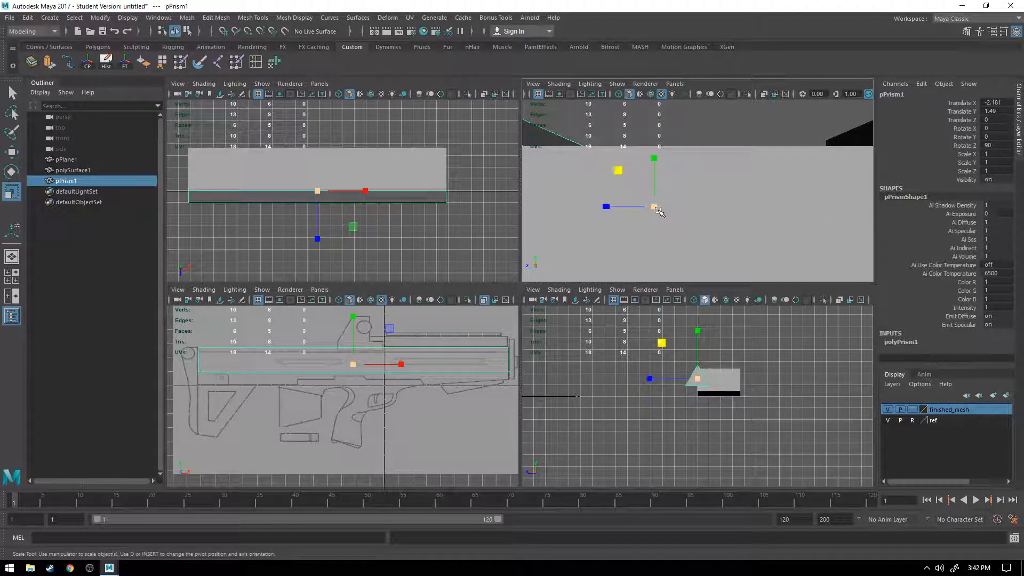
pyautogui.keyDown('alt'); pyautogui.moveTo(626, 219); pyautogui.dragTo(648, 200); pyautogui.keyUp('alt')
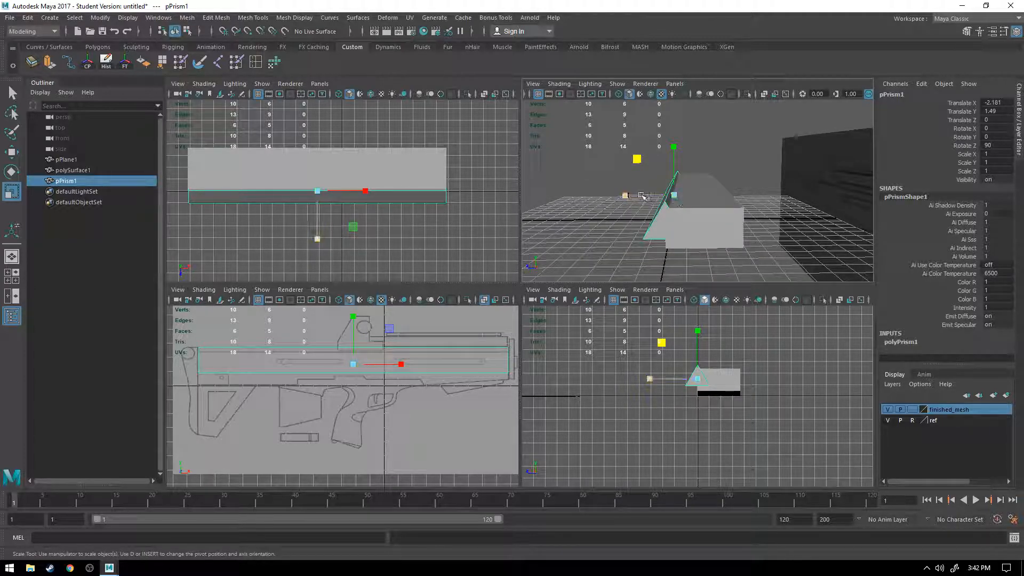
# Step: Move the prism in depth to Translate Z -1.739 so it sits centered across the body mesh's width
pyautogui.press('w')
pyautogui.moveTo(631, 196); pyautogui.dragTo(734, 235)
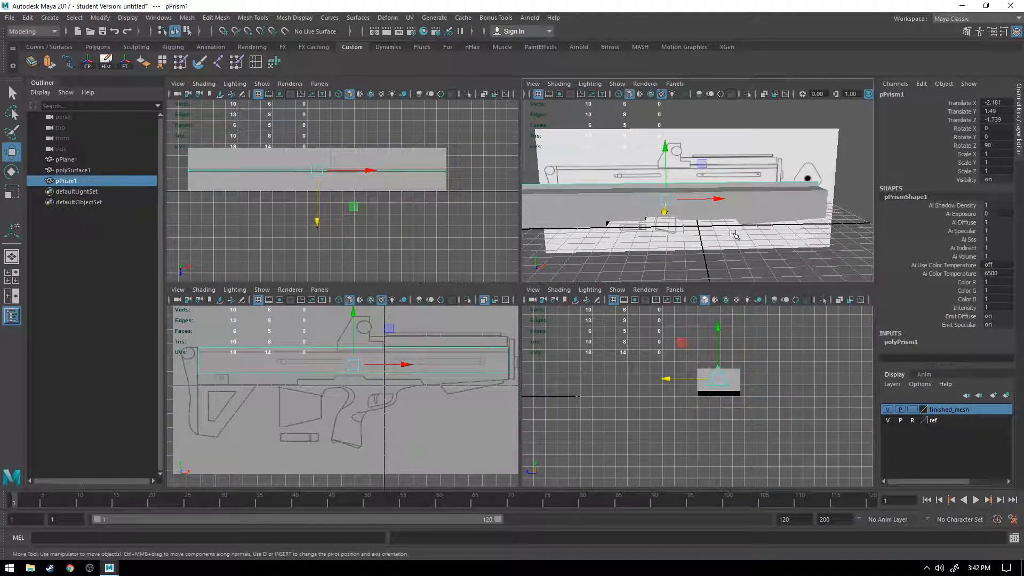
pyautogui.keyDown('alt'); pyautogui.moveTo(788, 227); pyautogui.dragTo(689, 243); pyautogui.keyUp('alt')
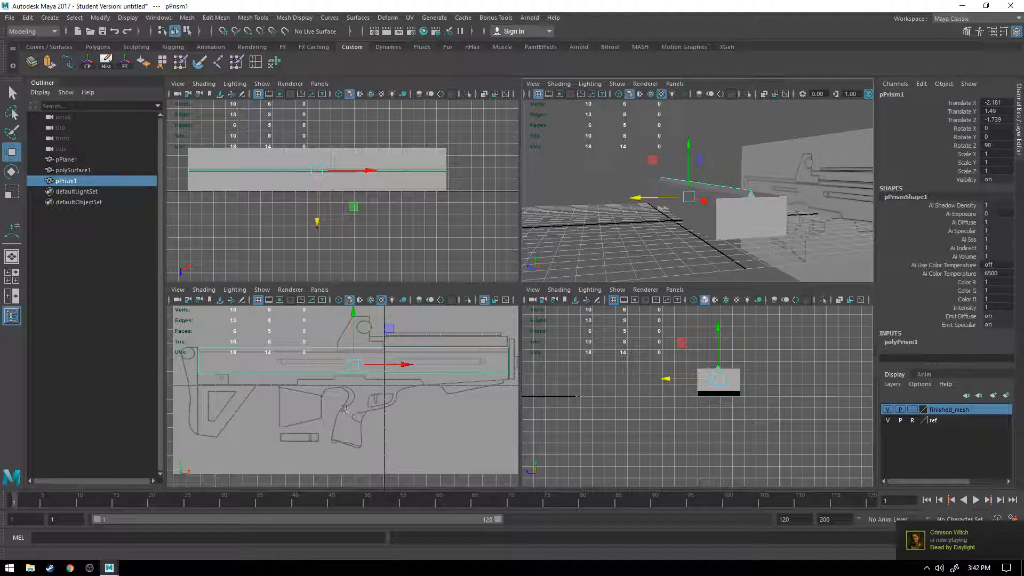
# Step: Enlarge the prism's cross-section in height and depth together, keeping its length matched to the gun body in the reference
pyautogui.press('space')
pyautogui.scroll(3, 612, 243)
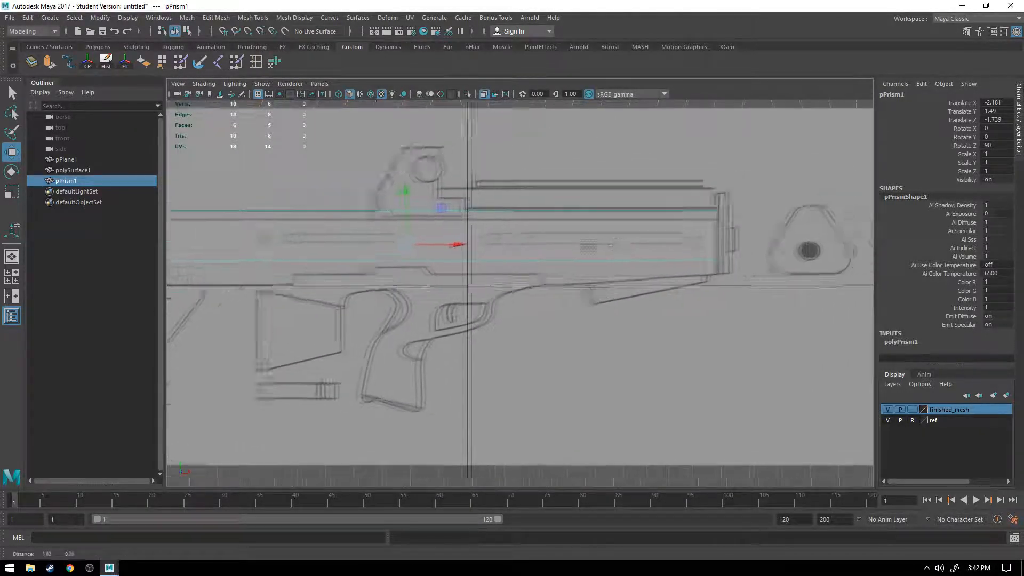
pyautogui.scroll(3, 612, 242)
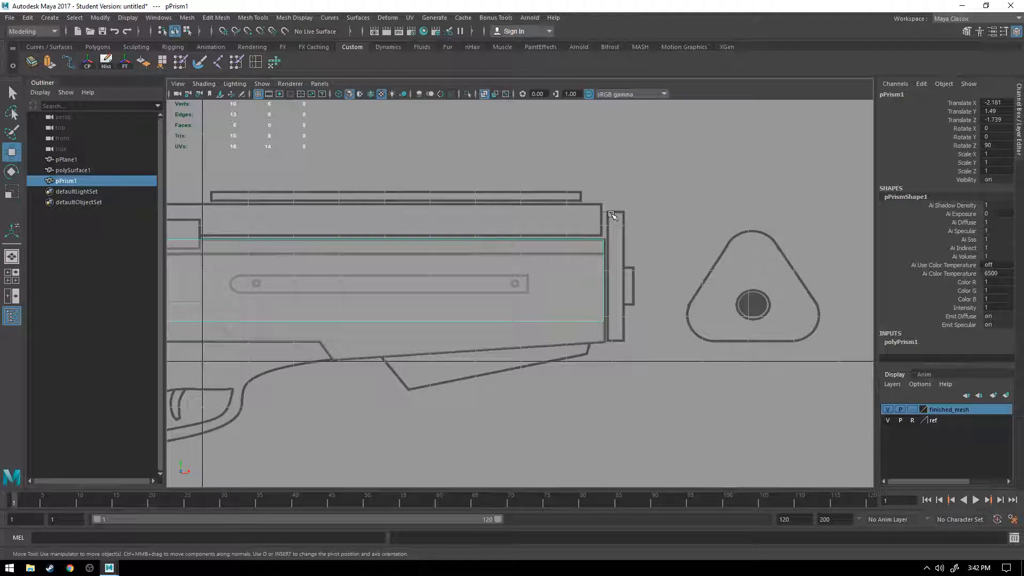
pyautogui.keyDown('alt'); pyautogui.moveTo(506, 281); pyautogui.dragTo(663, 283, button='middle'); pyautogui.keyUp('alt')
pyautogui.press('space')
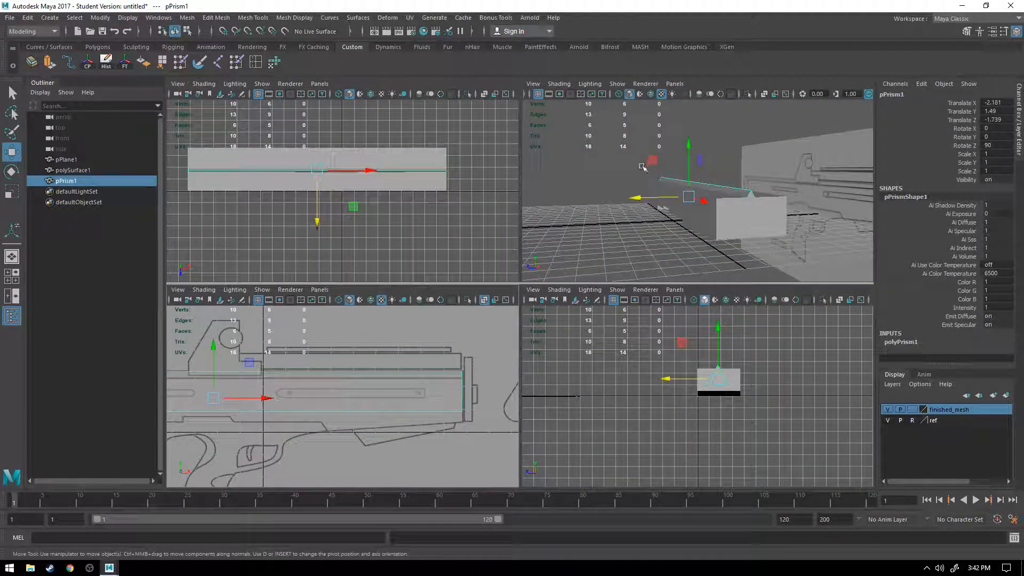
pyautogui.press('r')
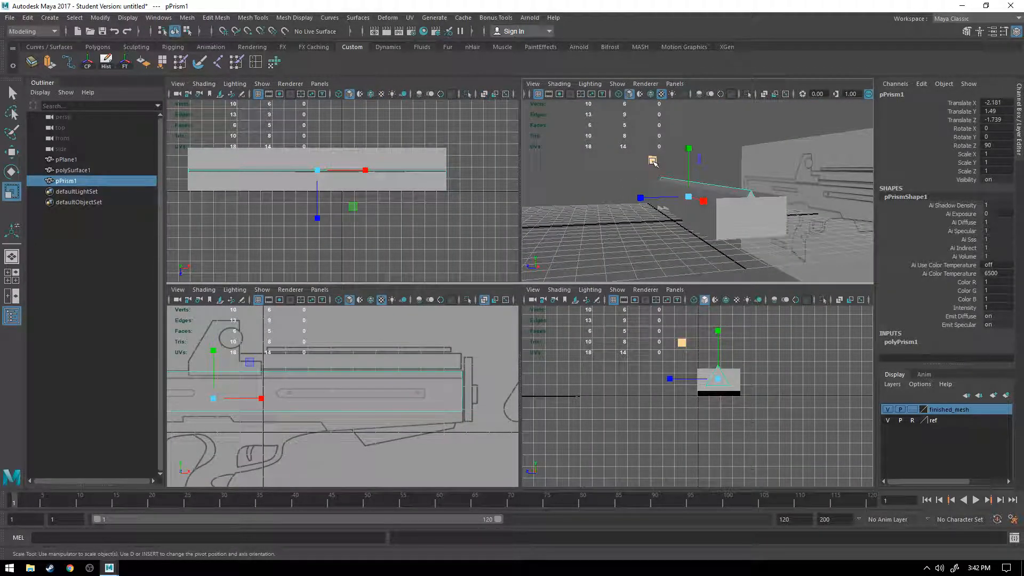
pyautogui.moveTo(651, 161); pyautogui.dragTo(640, 159)
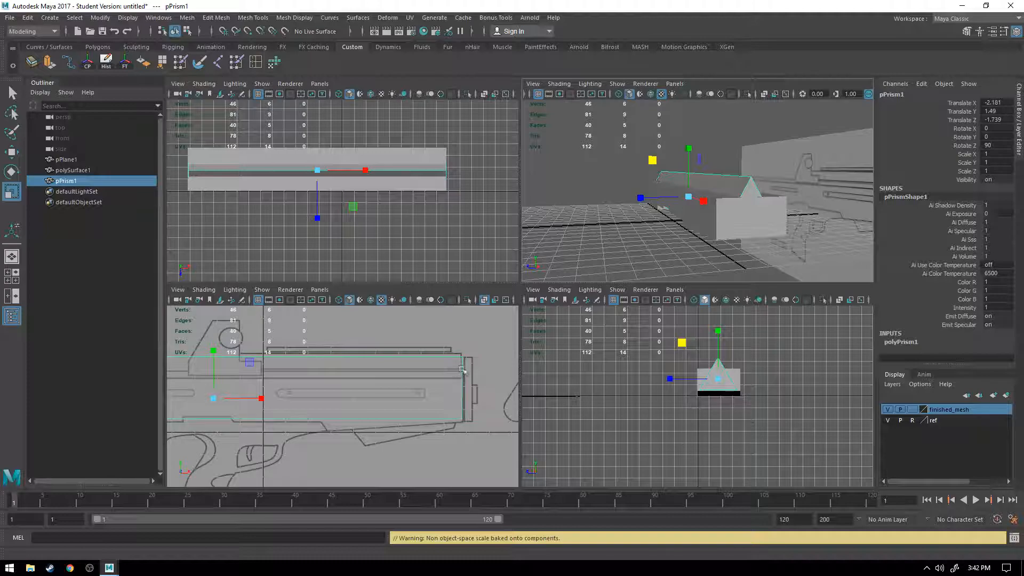
# Step: Compare the prism with the reference along its whole length, and view it in perspective with X-Ray shading off
pyautogui.press('space')
pyautogui.keyDown('alt'); pyautogui.moveTo(800, 227); pyautogui.dragTo(784, 250, button='middle'); pyautogui.keyUp('alt')
pyautogui.keyDown('alt'); pyautogui.moveTo(239, 280); pyautogui.dragTo(705, 272, button='middle'); pyautogui.keyUp('alt')
pyautogui.keyDown('alt'); pyautogui.moveTo(624, 228); pyautogui.dragTo(522, 238, button='middle'); pyautogui.keyUp('alt')
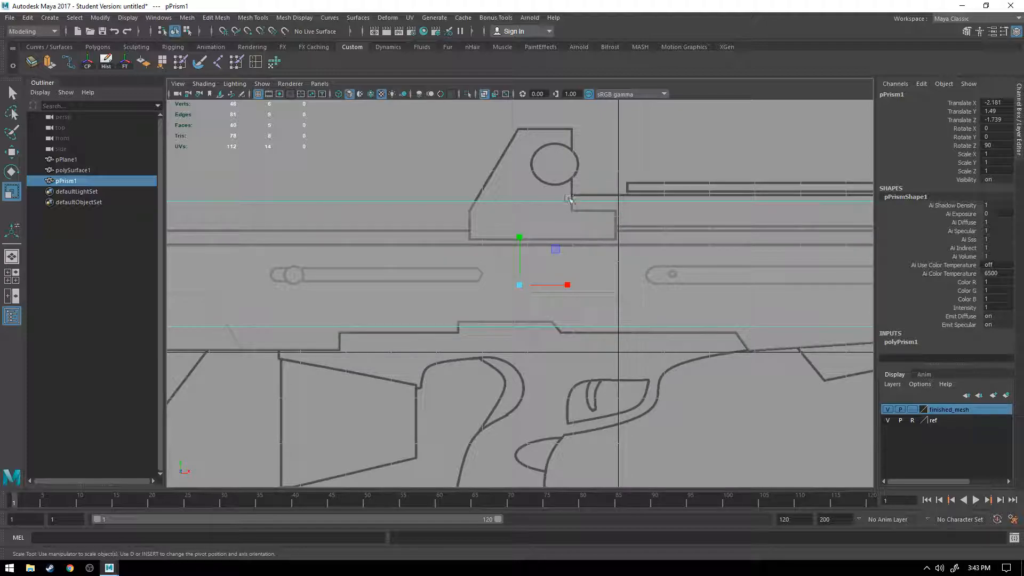
pyautogui.keyDown('alt'); pyautogui.moveTo(240, 239); pyautogui.dragTo(447, 244, button='middle'); pyautogui.keyUp('alt')
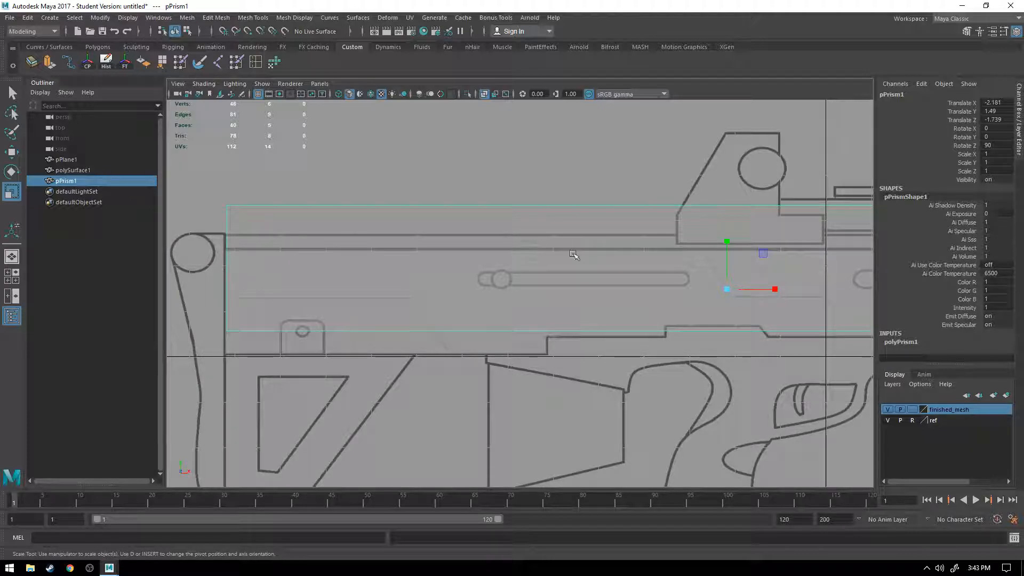
pyautogui.press('space')
pyautogui.moveTo(728, 247); pyautogui.dragTo(732, 214)
pyautogui.press('f')
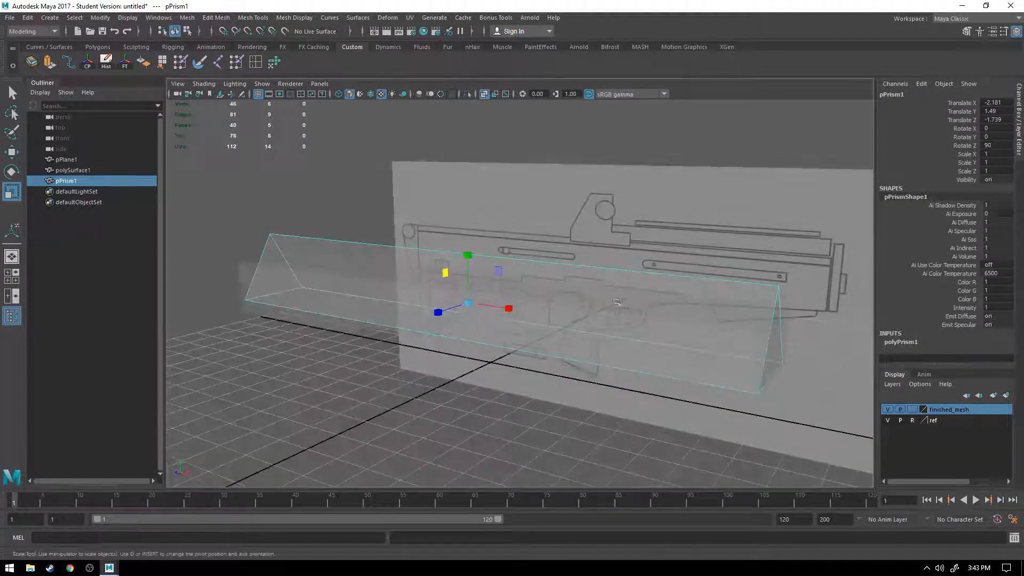
pyautogui.click(484, 95)
pyautogui.keyDown('alt'); pyautogui.moveTo(559, 327); pyautogui.dragTo(504, 306, button='middle'); pyautogui.keyUp('alt')
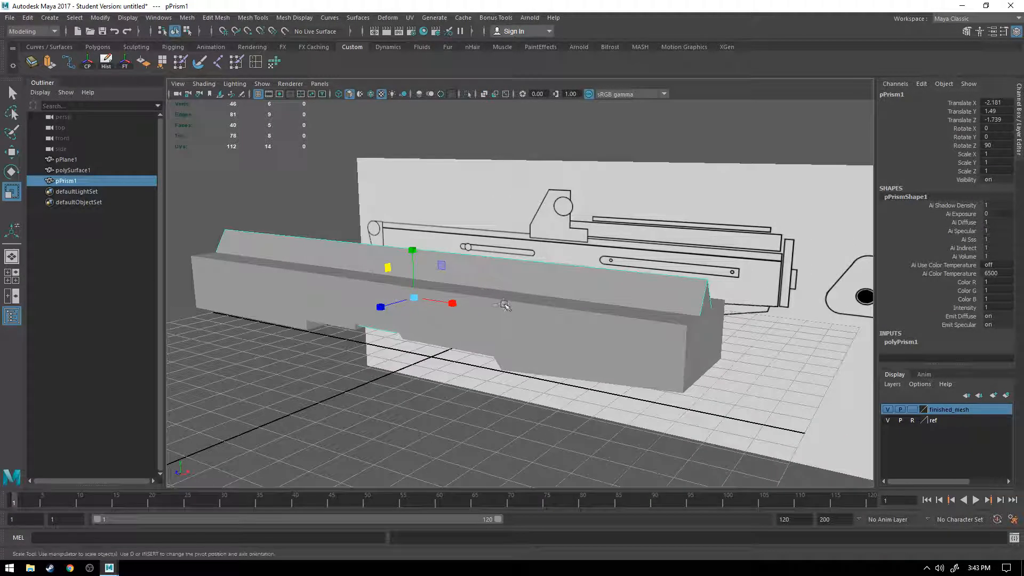
# Step: Restore the four-view layout and turn on X-Ray shading in the front view to compare the prism's front end with the reference
pyautogui.press('space')
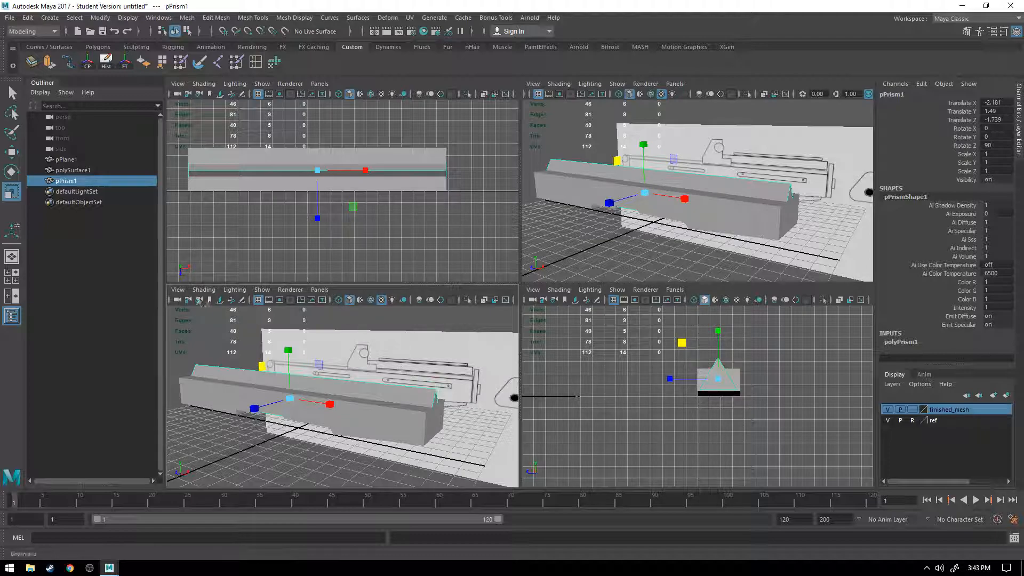
pyautogui.click(12, 277)
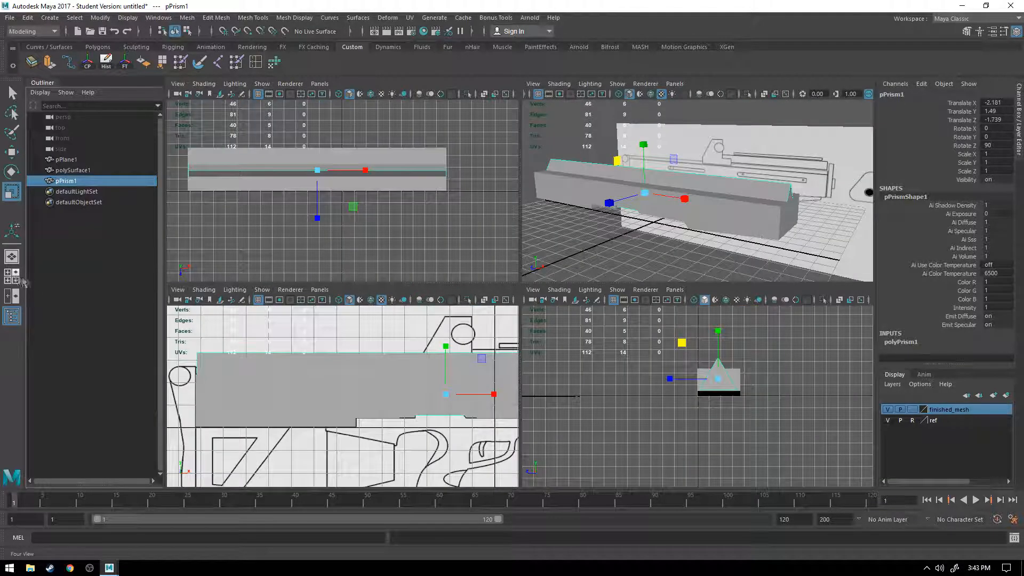
pyautogui.moveTo(422, 400)
pyautogui.keyDown('alt'); pyautogui.mouseDown(button='middle')
pyautogui.moveTo(261, 380)
pyautogui.moveTo(344, 370)
pyautogui.mouseUp(button='middle'); pyautogui.keyUp('alt')
pyautogui.scroll(-5, 262, 378)
pyautogui.keyDown('alt'); pyautogui.moveTo(415, 372); pyautogui.dragTo(355, 380, button='middle'); pyautogui.keyUp('alt')
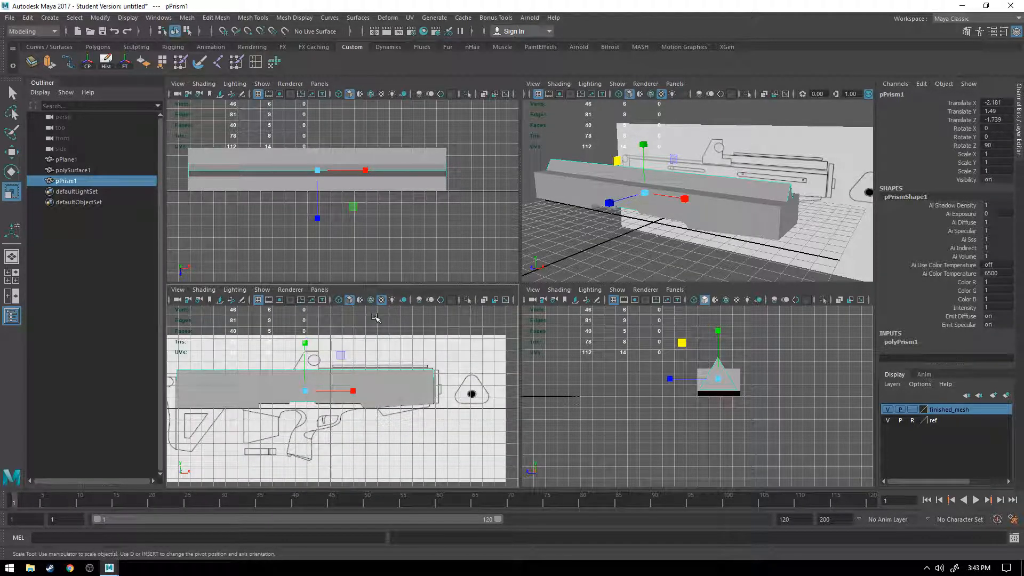
pyautogui.press('space')
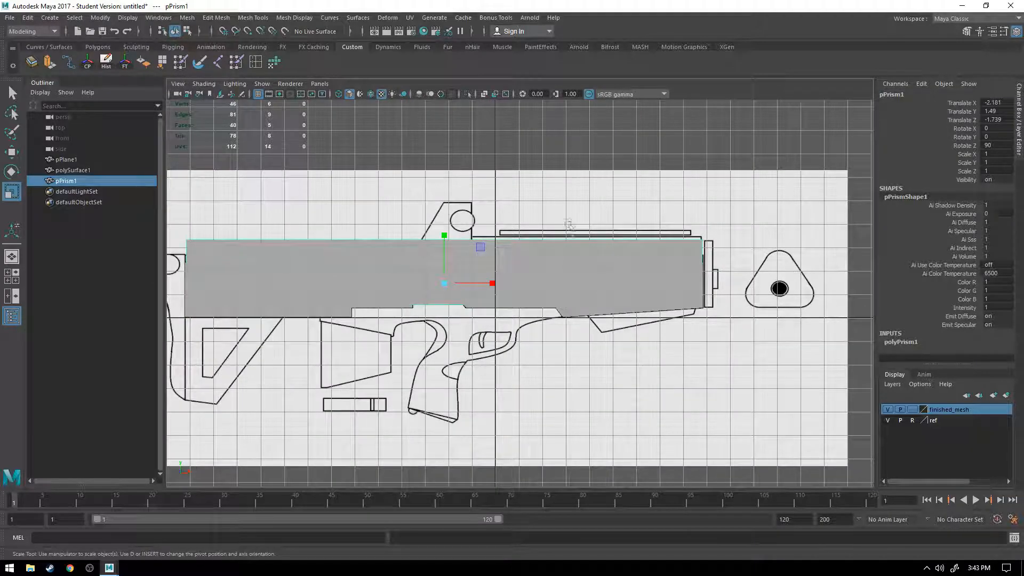
pyautogui.hotkey('alt', 'x')
pyautogui.scroll(2, 544, 232)
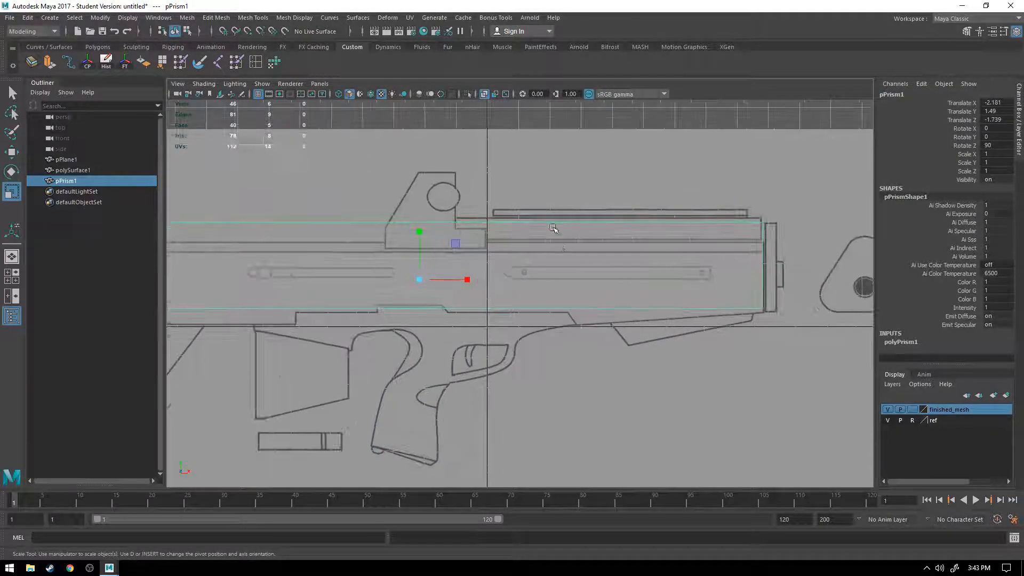
pyautogui.scroll(1, 553, 228)
pyautogui.keyDown('alt'); pyautogui.moveTo(553, 249); pyautogui.dragTo(412, 251, button='middle'); pyautogui.keyUp('alt')
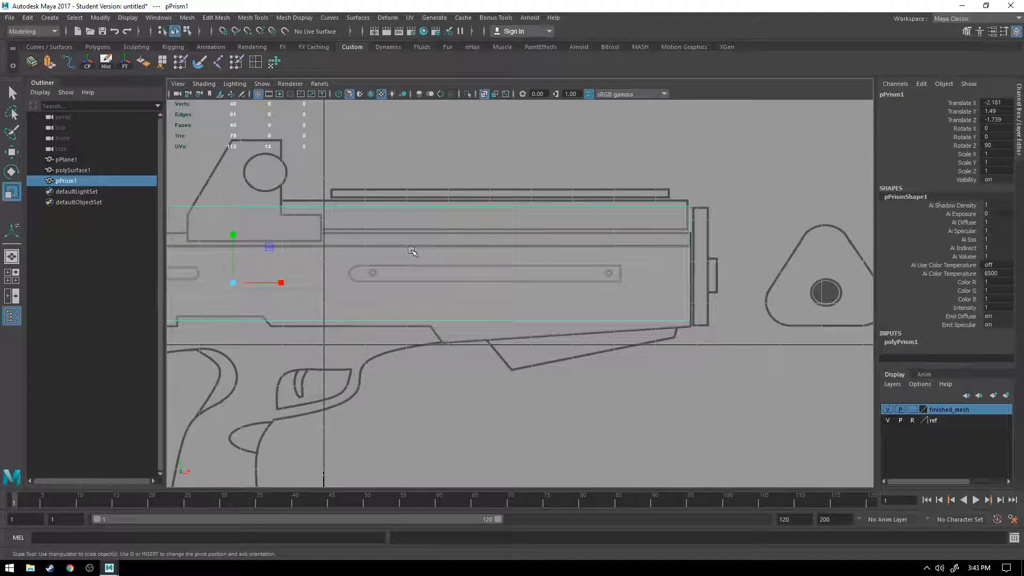
pyautogui.keyDown('alt'); pyautogui.moveTo(474, 223); pyautogui.dragTo(519, 222, button='middle'); pyautogui.keyUp('alt')
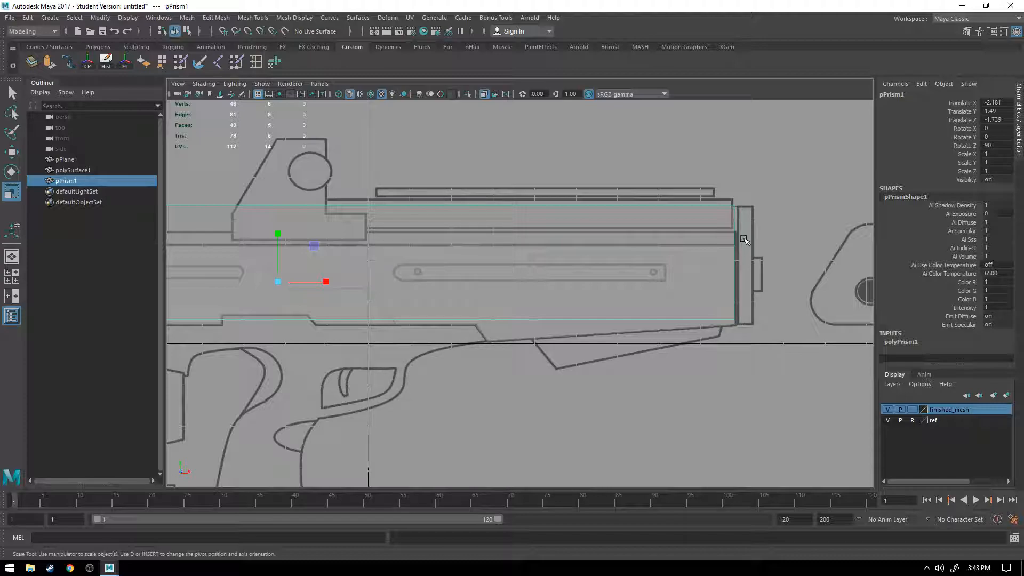
# Step: Hide the finished_mesh layer and view the prism alone in the perspective view
pyautogui.press('space')
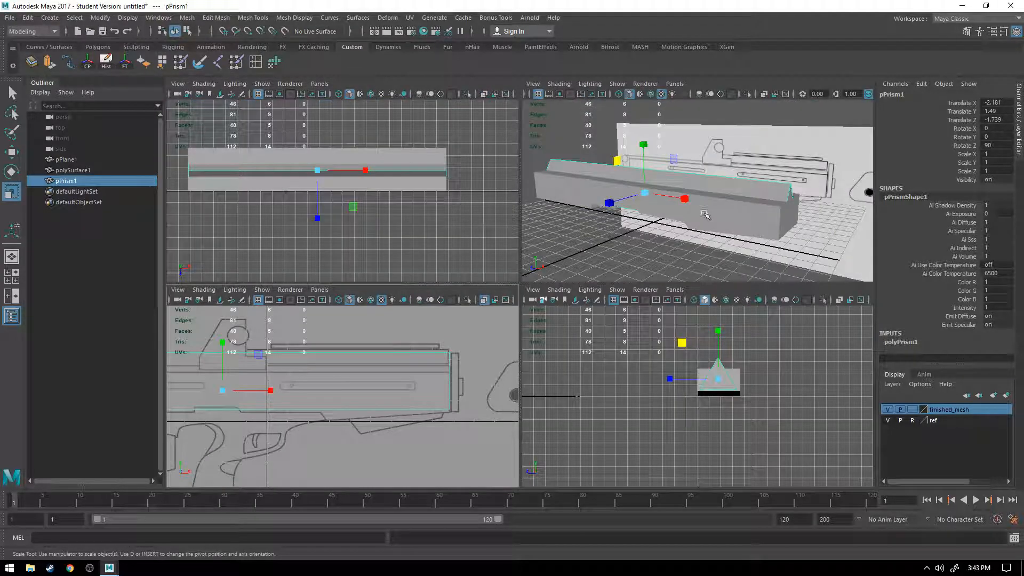
pyautogui.press('space')
pyautogui.moveTo(517, 314)
pyautogui.keyDown('alt'); pyautogui.mouseDown()
pyautogui.moveTo(386, 290)
pyautogui.moveTo(510, 305)
pyautogui.mouseUp(); pyautogui.keyUp('alt')
pyautogui.click(887, 409)
pyautogui.keyDown('alt'); pyautogui.moveTo(597, 320); pyautogui.dragTo(528, 296); pyautogui.keyUp('alt')
# Step: Select the prism's three long edges and bevel them
pyautogui.moveTo(528, 257); pyautogui.dragTo(528, 223, button='right')
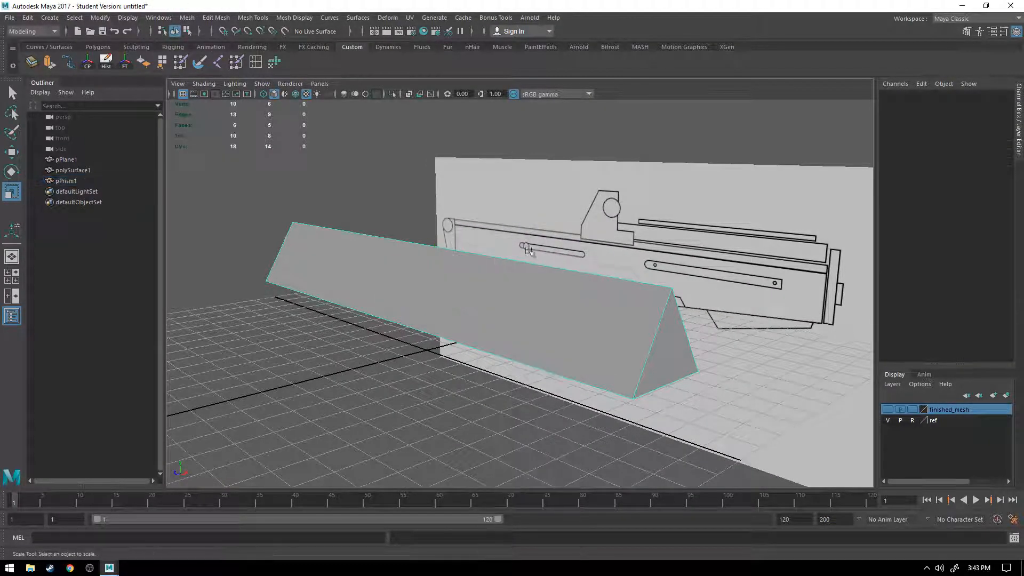
pyautogui.click(529, 259)
pyautogui.keyDown('shift'); pyautogui.click(546, 365); pyautogui.keyUp('shift')
pyautogui.keyDown('alt'); pyautogui.moveTo(547, 364); pyautogui.dragTo(486, 335); pyautogui.keyUp('alt')
pyautogui.keyDown('shift'); pyautogui.click(486, 331); pyautogui.keyUp('shift')
pyautogui.keyDown('alt'); pyautogui.moveTo(404, 276); pyautogui.dragTo(471, 297); pyautogui.keyUp('alt')
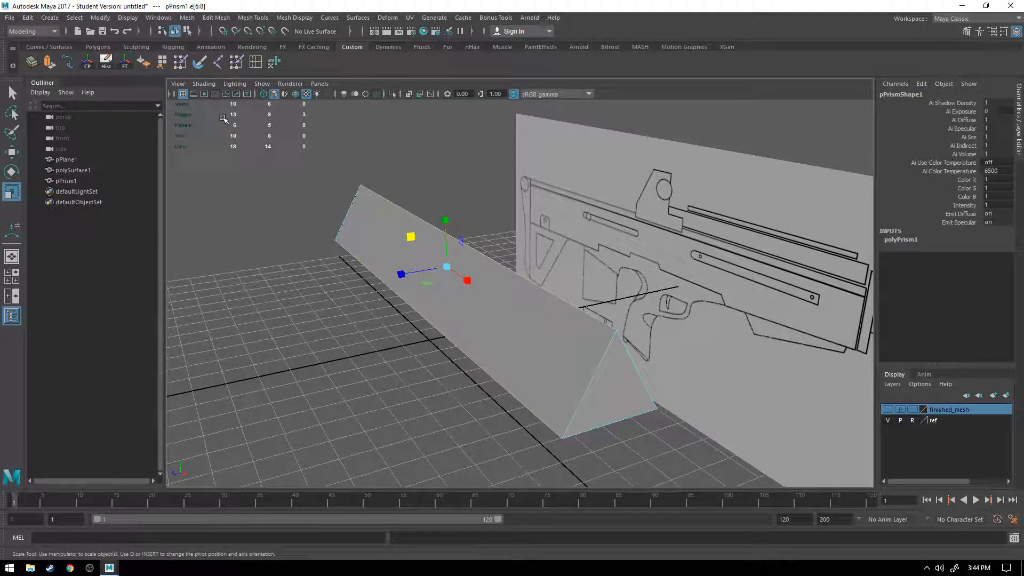
pyautogui.click(33, 65)
pyautogui.keyDown('alt'); pyautogui.moveTo(739, 316); pyautogui.dragTo(601, 274); pyautogui.keyUp('alt')
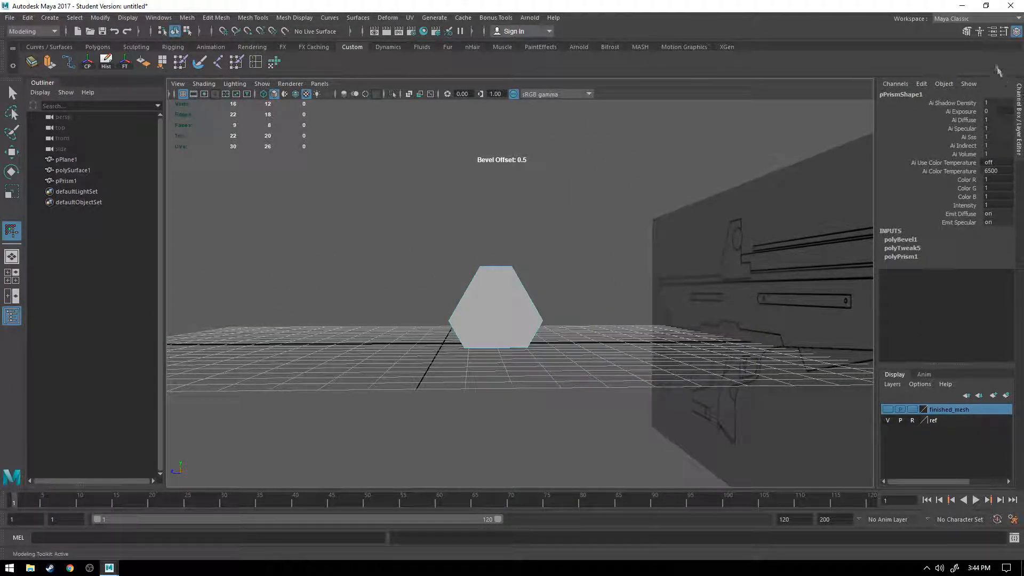
# Step: Set the bevel's fractional offset to 0.384 and its segments to 4
pyautogui.click(966, 31)
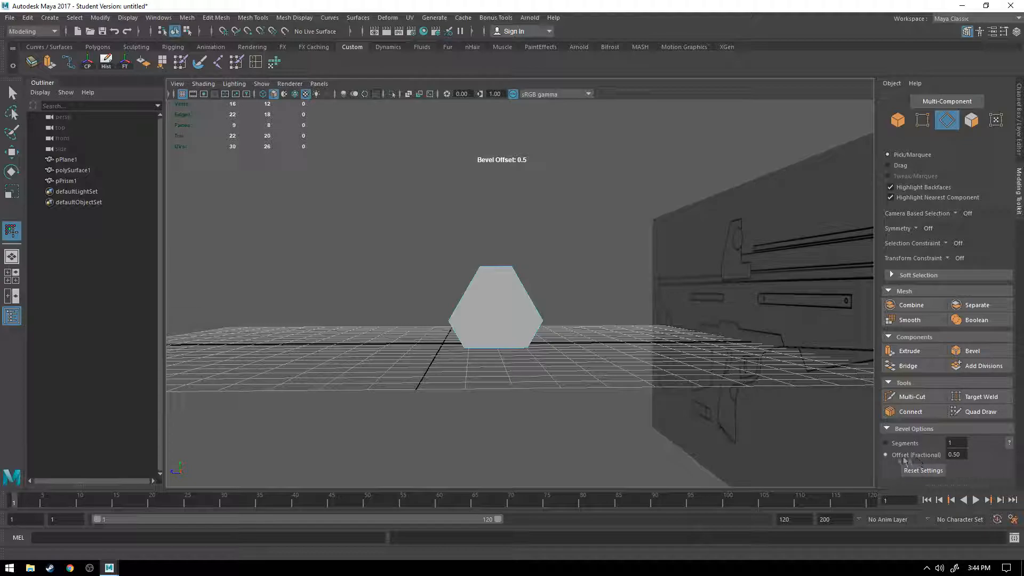
pyautogui.moveTo(469, 218)
pyautogui.mouseDown()
pyautogui.moveTo(488, 219)
pyautogui.moveTo(453, 226)
pyautogui.mouseUp()
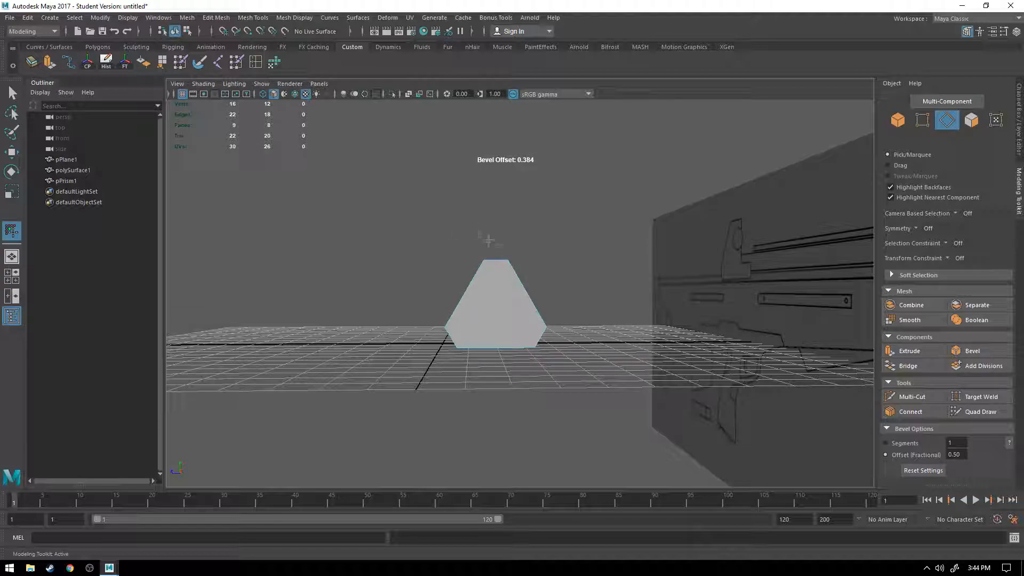
pyautogui.click(885, 443)
pyautogui.moveTo(459, 285); pyautogui.dragTo(436, 367)
pyautogui.scroll(8, 490, 286)
pyautogui.keyDown('alt'); pyautogui.moveTo(436, 367); pyautogui.dragTo(471, 335, button='middle'); pyautogui.keyUp('alt')
# Step: Try the bevel with 16 segments, inspect the rounded edges, and return it to 4 segments
pyautogui.moveTo(460, 338); pyautogui.dragTo(639, 338)
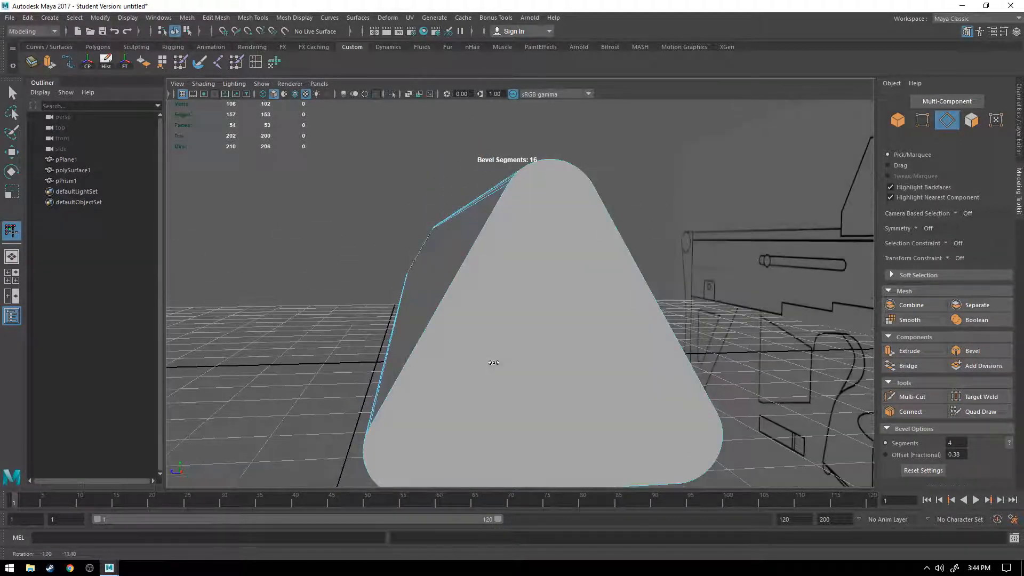
pyautogui.keyDown('alt'); pyautogui.moveTo(493, 361); pyautogui.dragTo(521, 361); pyautogui.keyUp('alt')
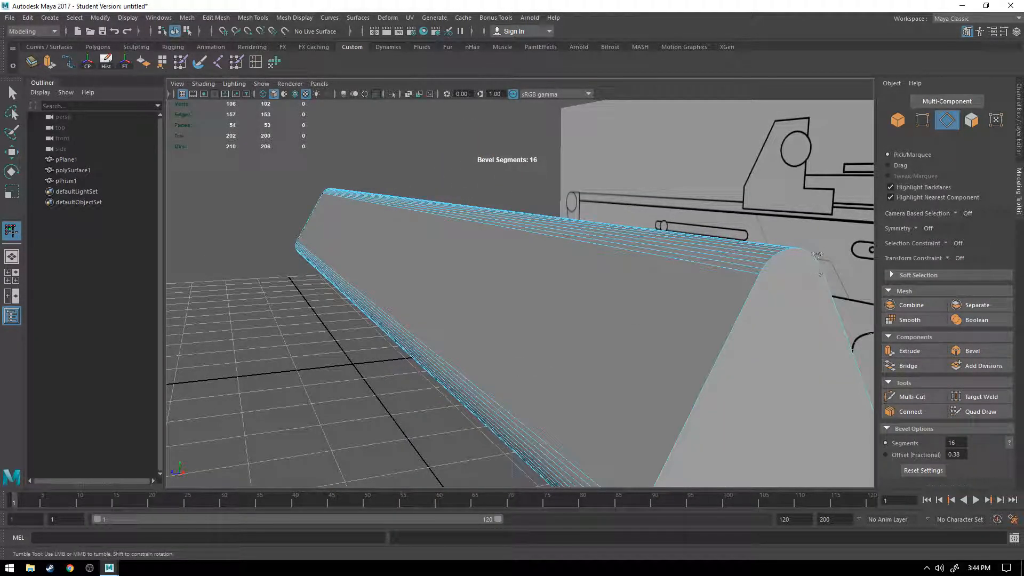
pyautogui.keyDown('alt'); pyautogui.moveTo(810, 272); pyautogui.dragTo(439, 302); pyautogui.keyUp('alt')
pyautogui.moveTo(369, 301); pyautogui.dragTo(405, 341)
pyautogui.keyDown('alt'); pyautogui.moveTo(434, 333); pyautogui.dragTo(663, 201); pyautogui.keyUp('alt')
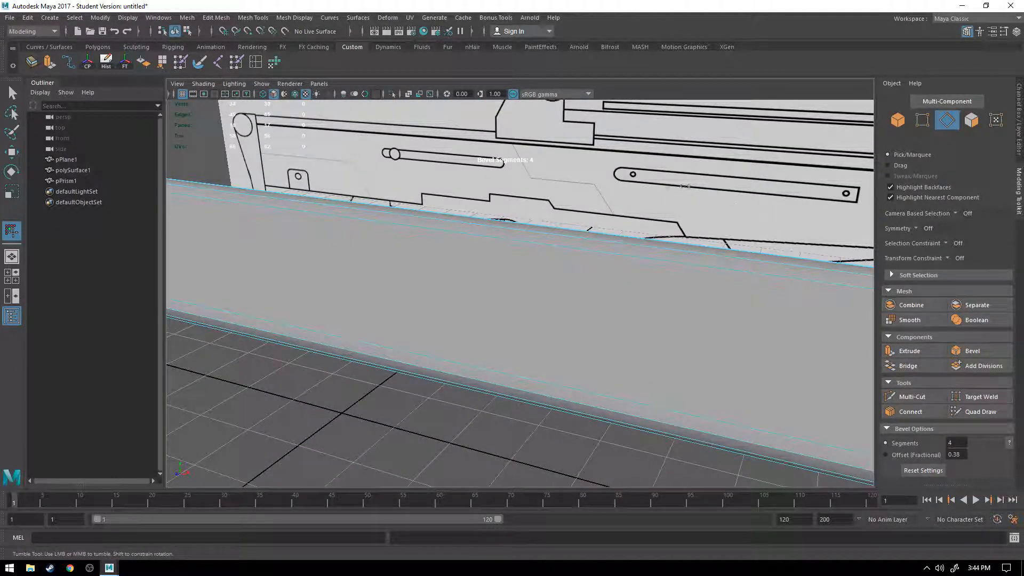
# Step: Increase the bevel's fractional offset to 0.484, comparing the prism's end profile with the rounded triangle in the reference
pyautogui.keyDown('alt'); pyautogui.moveTo(645, 325); pyautogui.dragTo(503, 311); pyautogui.keyUp('alt')
pyautogui.click(898, 455)
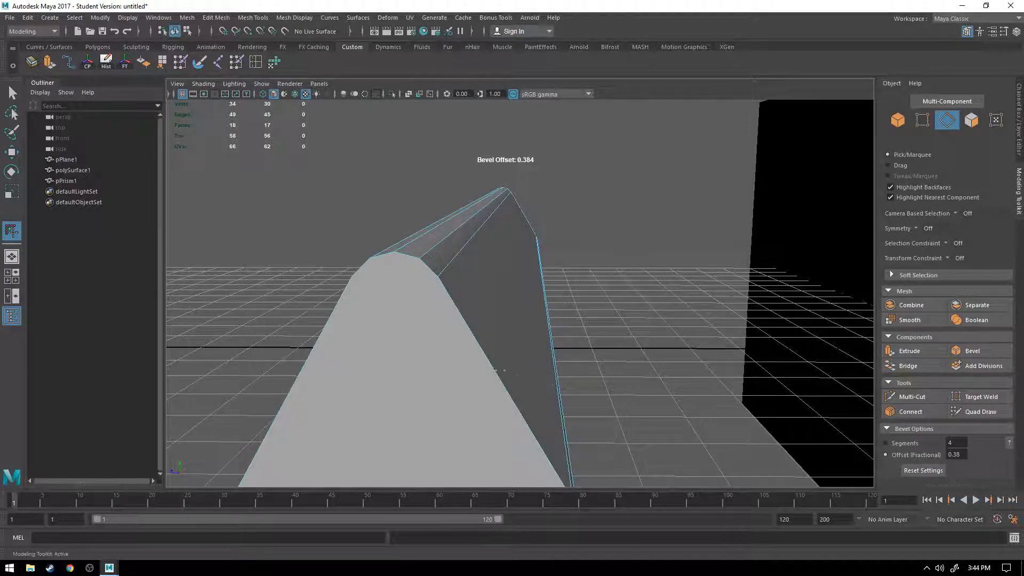
pyautogui.keyDown('alt'); pyautogui.moveTo(415, 341); pyautogui.dragTo(489, 353); pyautogui.keyUp('alt')
pyautogui.keyDown('alt'); pyautogui.moveTo(525, 355); pyautogui.dragTo(475, 357, button='right'); pyautogui.keyUp('alt')
pyautogui.keyDown('alt'); pyautogui.moveTo(475, 357); pyautogui.dragTo(721, 340); pyautogui.keyUp('alt')
pyautogui.keyDown('alt'); pyautogui.moveTo(822, 336); pyautogui.dragTo(778, 335); pyautogui.keyUp('alt')
pyautogui.keyDown('alt'); pyautogui.moveTo(778, 335); pyautogui.dragTo(609, 332, button='middle'); pyautogui.keyUp('alt')
pyautogui.keyDown('alt'); pyautogui.moveTo(608, 331); pyautogui.dragTo(533, 316); pyautogui.keyUp('alt')
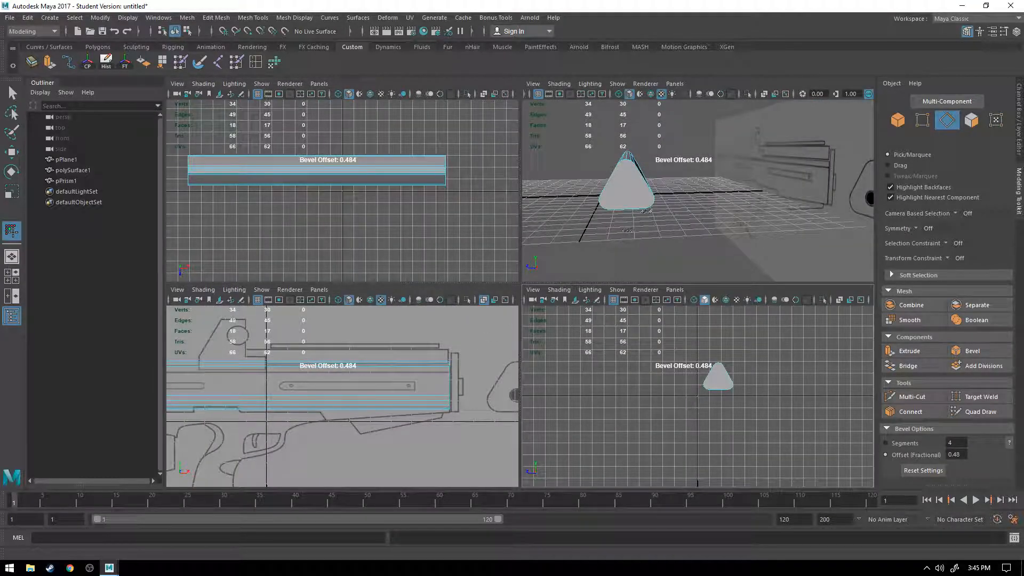
pyautogui.press('space')
pyautogui.keyDown('alt'); pyautogui.moveTo(449, 266); pyautogui.dragTo(433, 246); pyautogui.keyUp('alt')
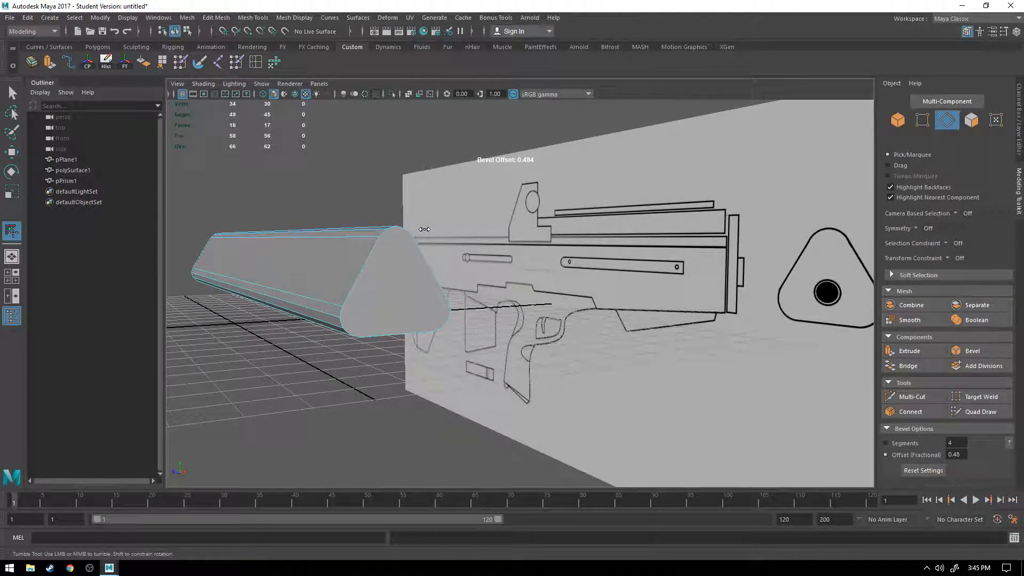
# Step: Return the prism to object mode and make the finished_mesh layer visible to view it against the body mesh
pyautogui.press('F8')
pyautogui.press('r')
pyautogui.keyDown('alt'); pyautogui.moveTo(284, 208); pyautogui.dragTo(394, 266); pyautogui.keyUp('alt')
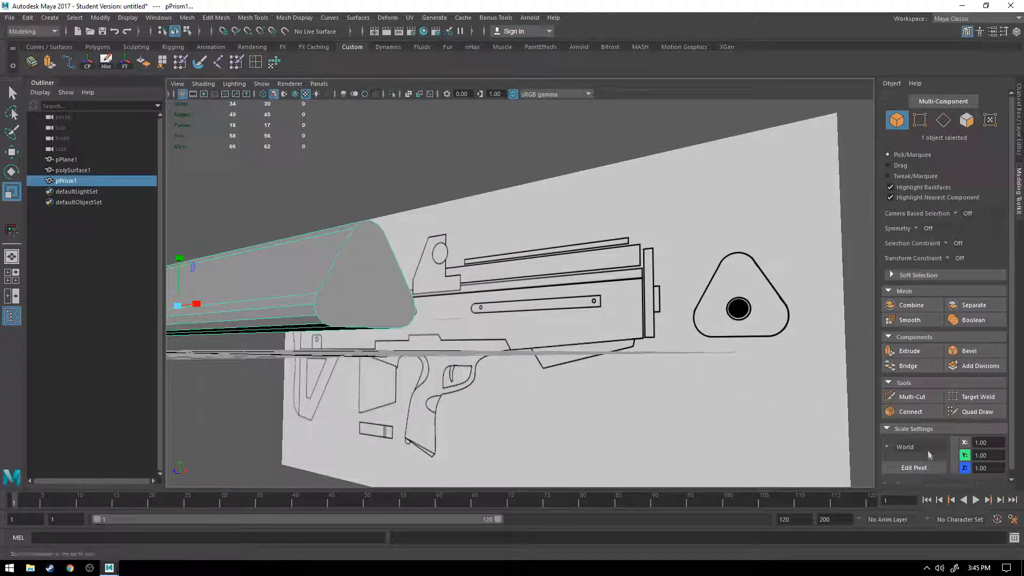
pyautogui.click(1019, 117)
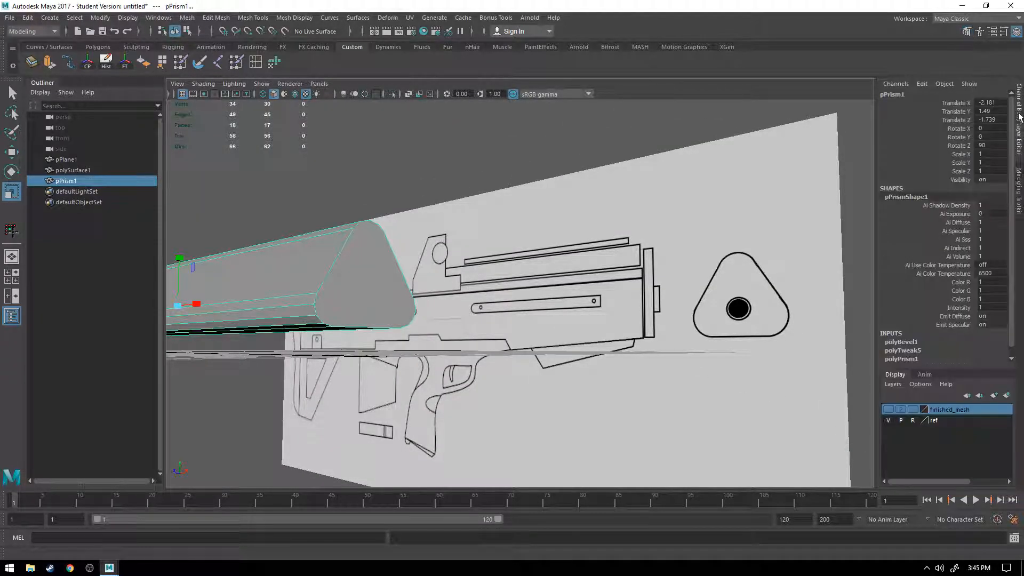
pyautogui.click(888, 409)
pyautogui.keyDown('alt'); pyautogui.moveTo(481, 252); pyautogui.dragTo(433, 244); pyautogui.keyUp('alt')
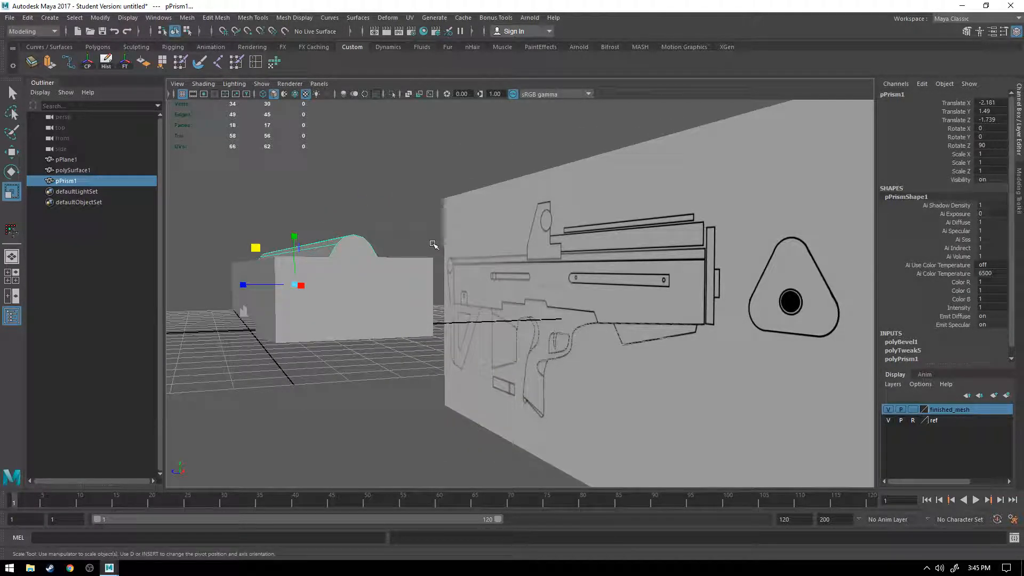
pyautogui.keyDown('alt'); pyautogui.moveTo(432, 244); pyautogui.dragTo(347, 210); pyautogui.keyUp('alt')
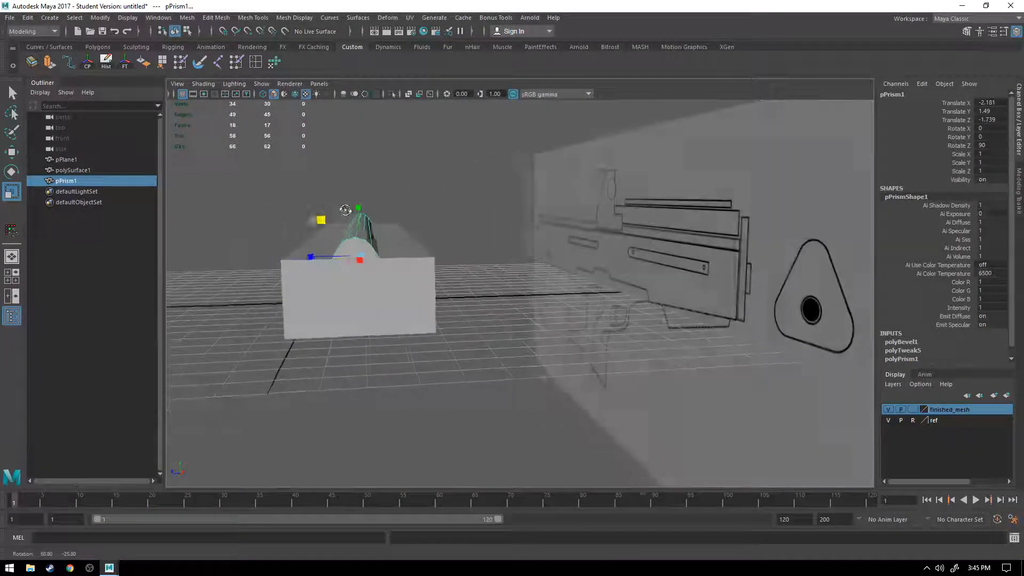
# Step: Try narrowing the body mesh in depth around the rounded prism, and inspect their fit from the front end
pyautogui.click(293, 281)
pyautogui.moveTo(313, 266); pyautogui.dragTo(317, 263)
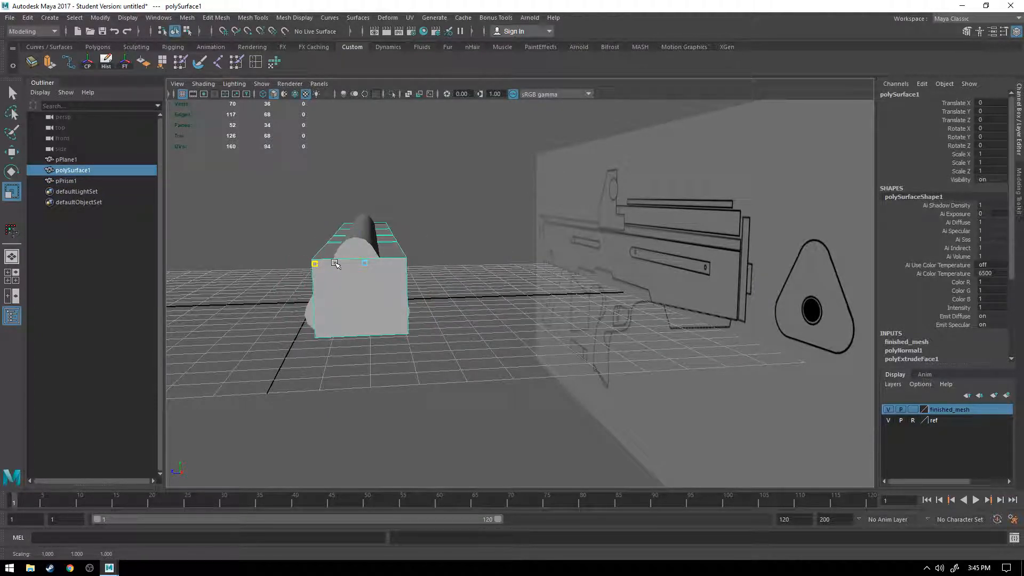
pyautogui.keyDown('alt'); pyautogui.moveTo(326, 265); pyautogui.dragTo(527, 324); pyautogui.keyUp('alt')
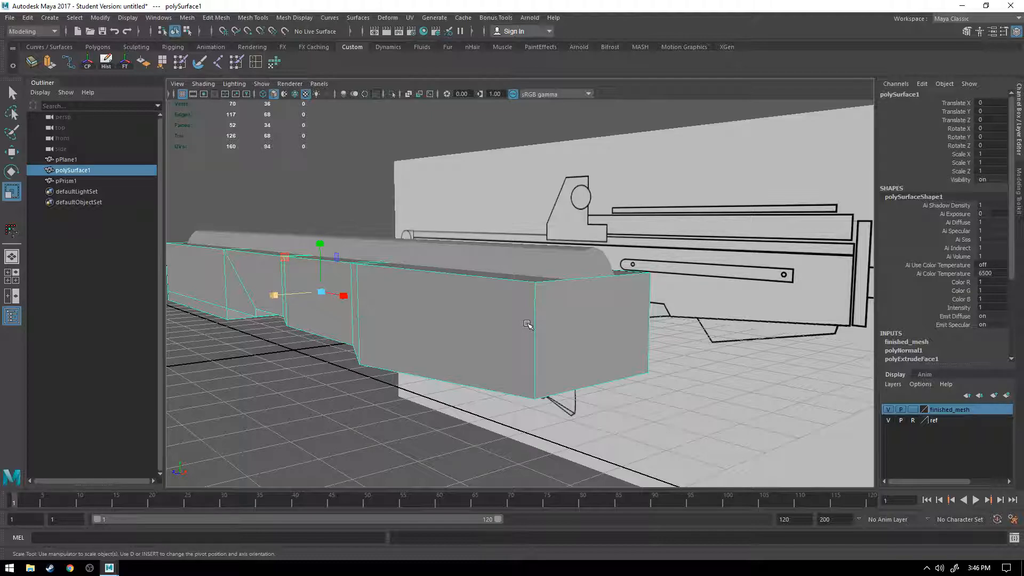
pyautogui.keyDown('alt'); pyautogui.moveTo(579, 326); pyautogui.dragTo(519, 283); pyautogui.keyUp('alt')
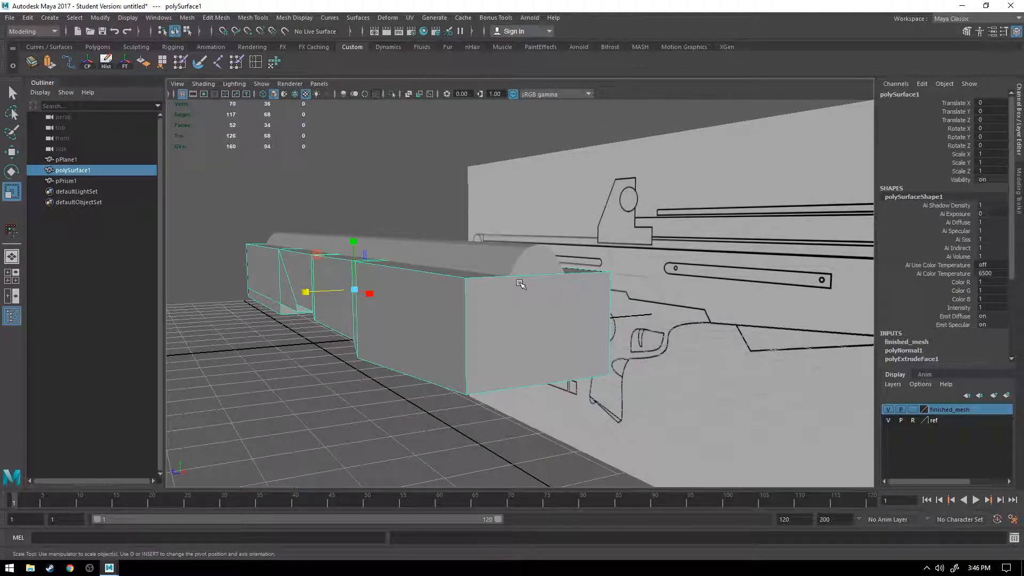
# Step: Duplicate the rounded prism and move the copy lengthwise beyond the front end of the body mesh, to Translate X 20.596
pyautogui.click(457, 253)
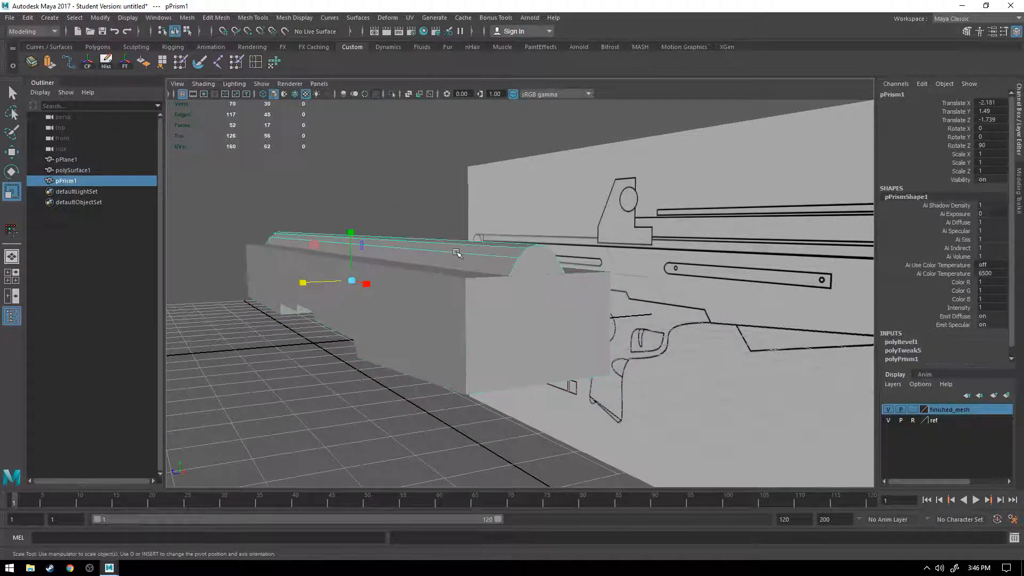
pyautogui.keyDown('alt'); pyautogui.moveTo(455, 300); pyautogui.dragTo(665, 290); pyautogui.keyUp('alt')
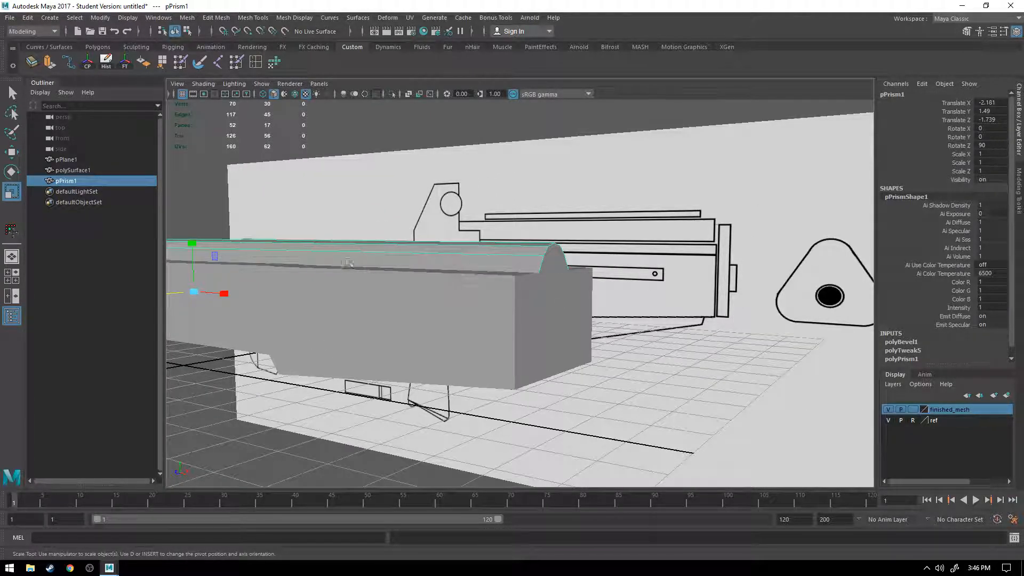
pyautogui.keyDown('alt'); pyautogui.moveTo(487, 284); pyautogui.dragTo(518, 302); pyautogui.keyUp('alt')
pyautogui.scroll(-5, 465, 312)
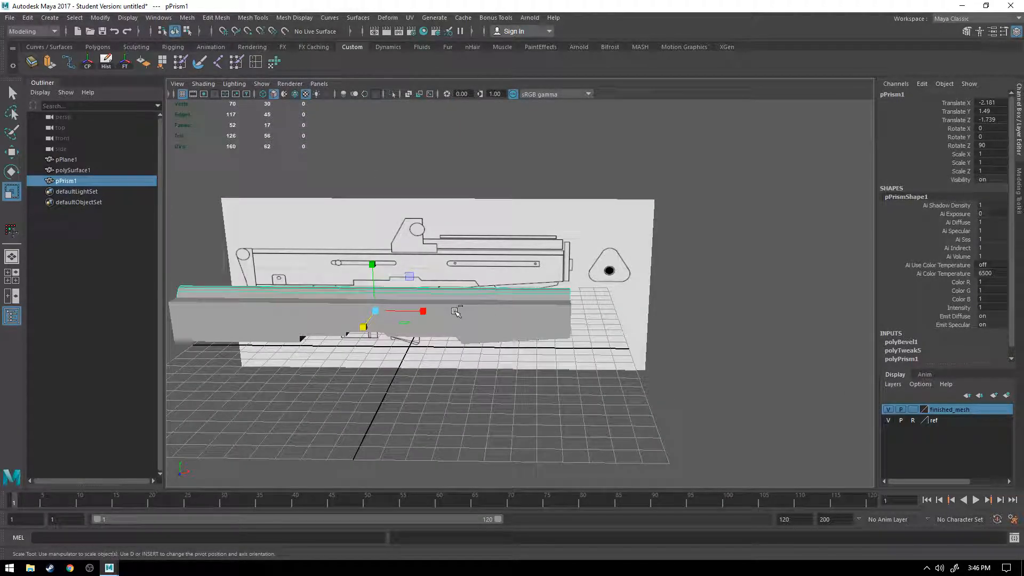
pyautogui.hotkey('ctrl', 'd')
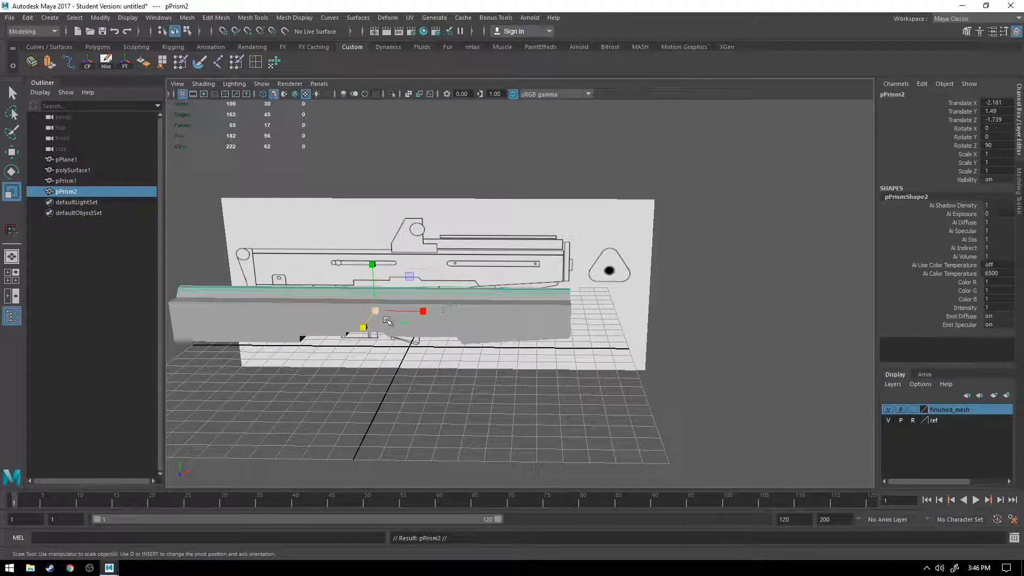
pyautogui.press('w')
pyautogui.moveTo(424, 310); pyautogui.dragTo(830, 343)
pyautogui.keyDown('alt'); pyautogui.moveTo(802, 347); pyautogui.dragTo(557, 335, button='middle'); pyautogui.keyUp('alt')
# Step: Shrink the duplicated prism lengthwise into a thin plate and align it with the reference's front end plate at Translate X 9.088
pyautogui.press('r')
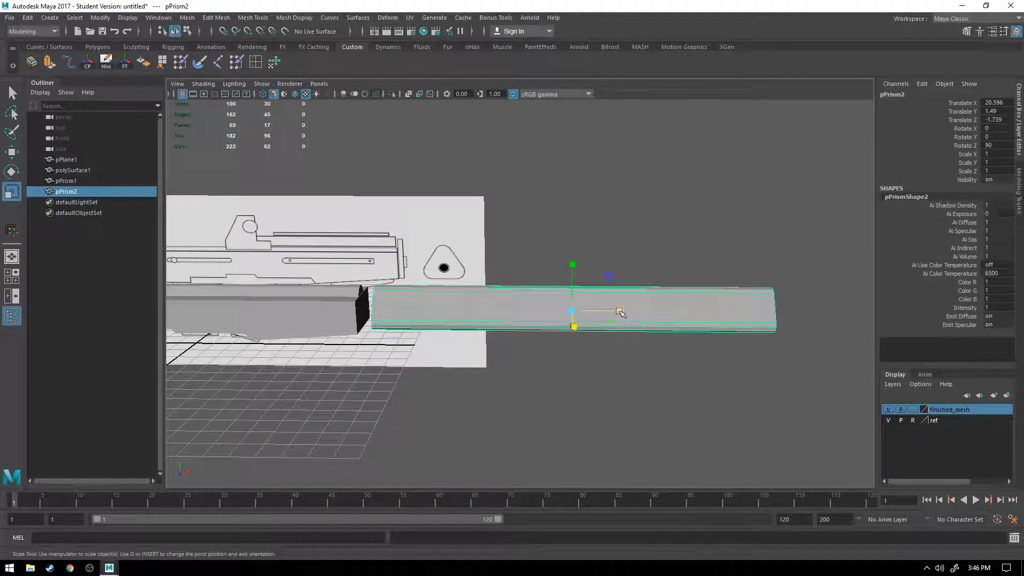
pyautogui.moveTo(620, 312); pyautogui.dragTo(418, 349)
pyautogui.press('w')
pyautogui.press('f')
pyautogui.press('space')
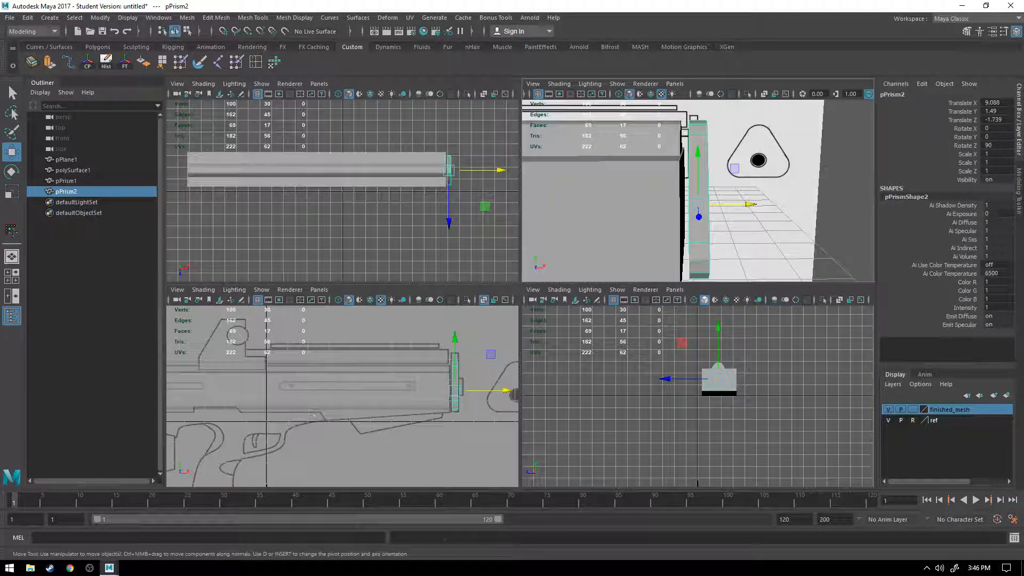
pyautogui.press('space')
pyautogui.scroll(-2, 544, 297)
pyautogui.scroll(4, 531, 279)
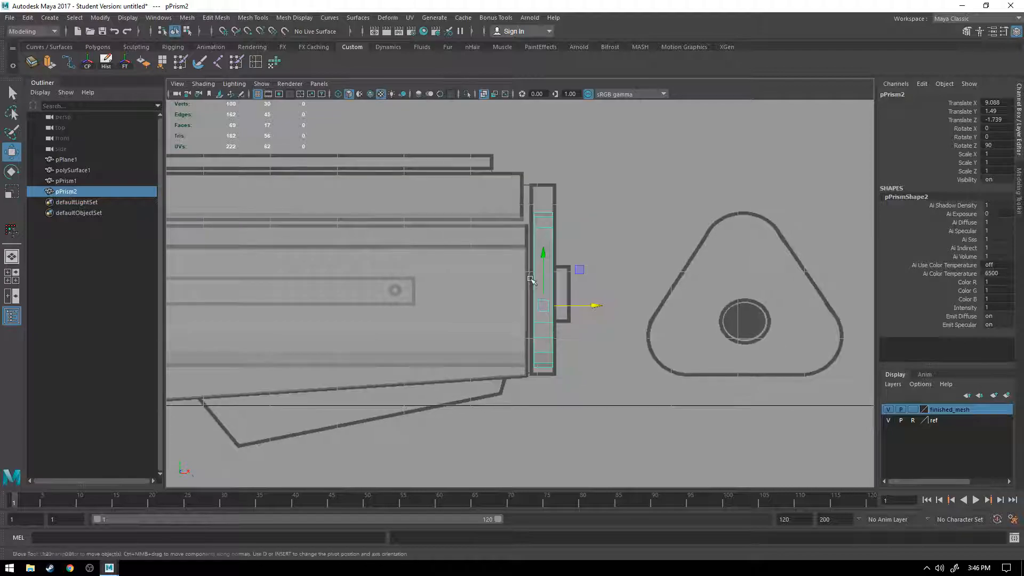
pyautogui.keyDown('alt'); pyautogui.moveTo(529, 288); pyautogui.dragTo(523, 292); pyautogui.keyUp('alt')
# Step: Select both the long prism and the end plate and enlarge them together in height and depth
pyautogui.keyDown('shift'); pyautogui.click(494, 230); pyautogui.keyUp('shift')
pyautogui.press('space')
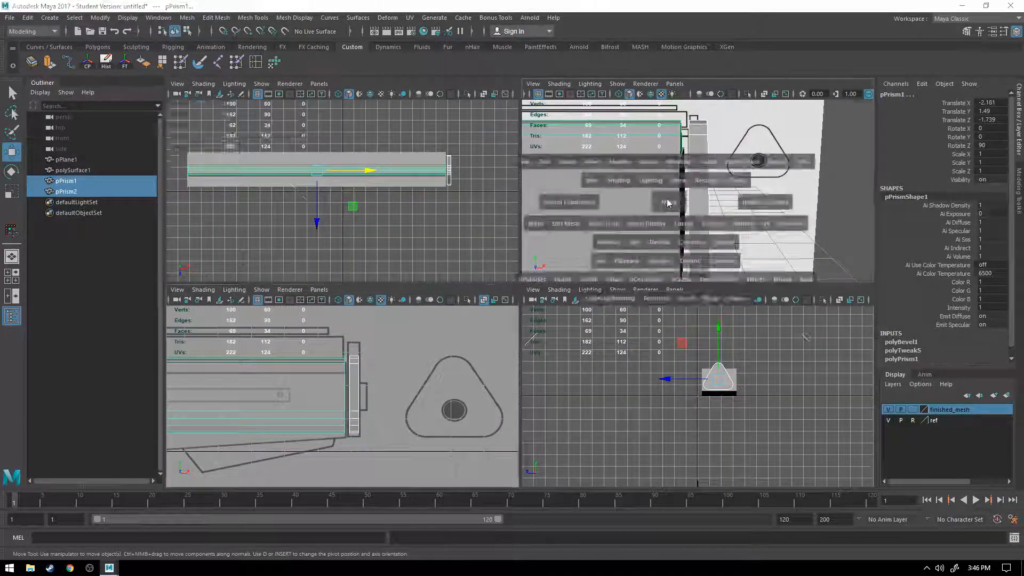
pyautogui.press('space')
pyautogui.keyDown('alt'); pyautogui.moveTo(563, 215); pyautogui.dragTo(498, 218); pyautogui.keyUp('alt')
pyautogui.keyDown('alt'); pyautogui.moveTo(498, 219); pyautogui.dragTo(467, 229, button='right'); pyautogui.keyUp('alt')
pyautogui.keyDown('alt'); pyautogui.moveTo(465, 251); pyautogui.dragTo(373, 260); pyautogui.keyUp('alt')
pyautogui.press('r')
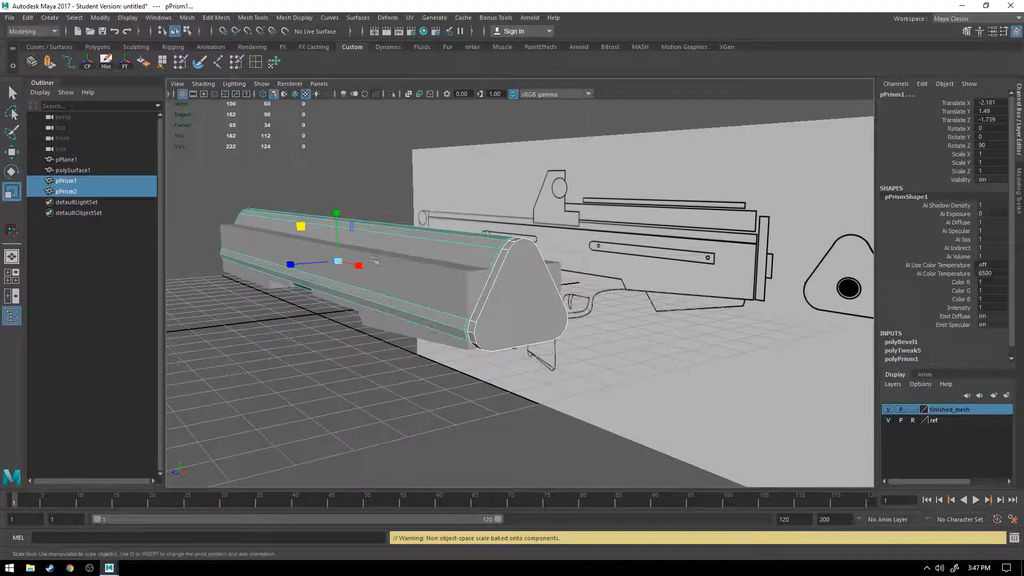
# Step: Raise both prisms to Translate Y 1.646 and fine-tune their height and depth scale against the reference's end plate
pyautogui.press('space')
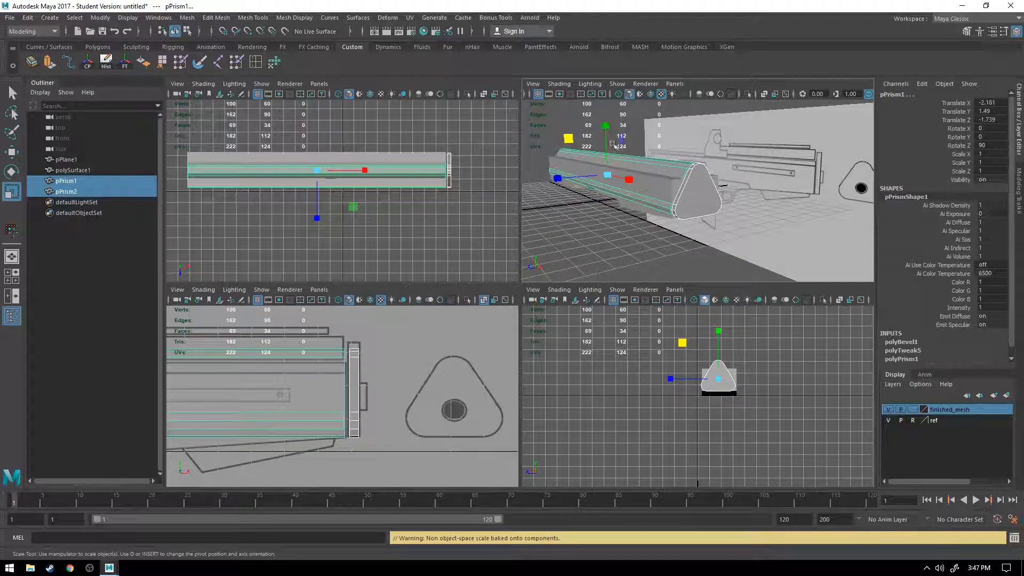
pyautogui.press('w')
pyautogui.moveTo(606, 141); pyautogui.dragTo(605, 130)
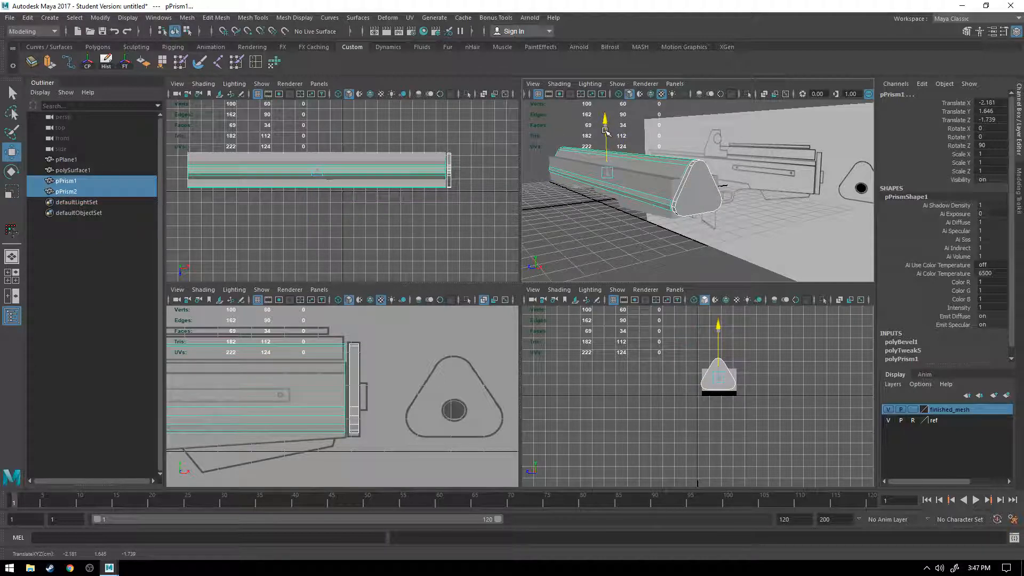
pyautogui.press('r')
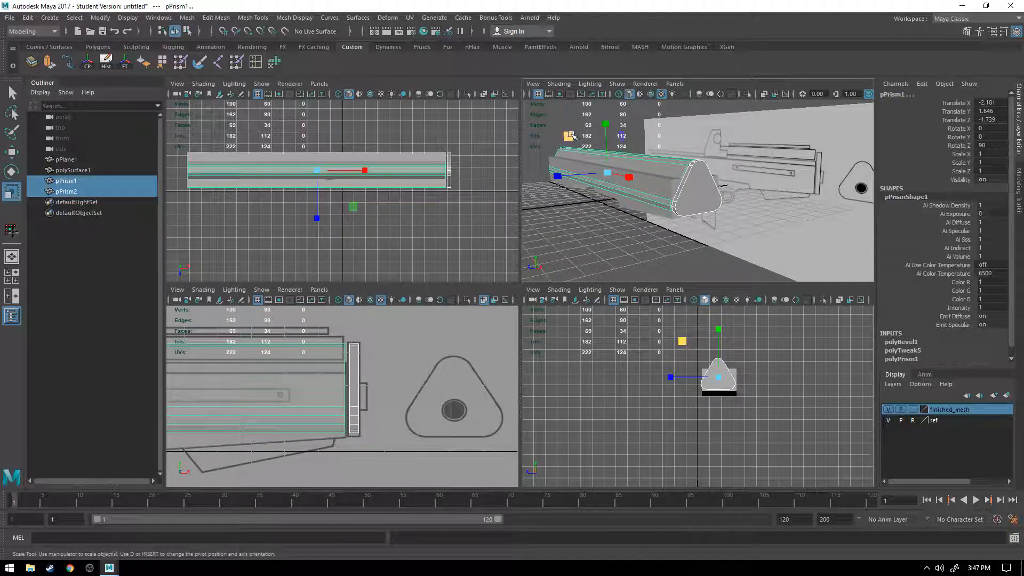
pyautogui.click(569, 137)
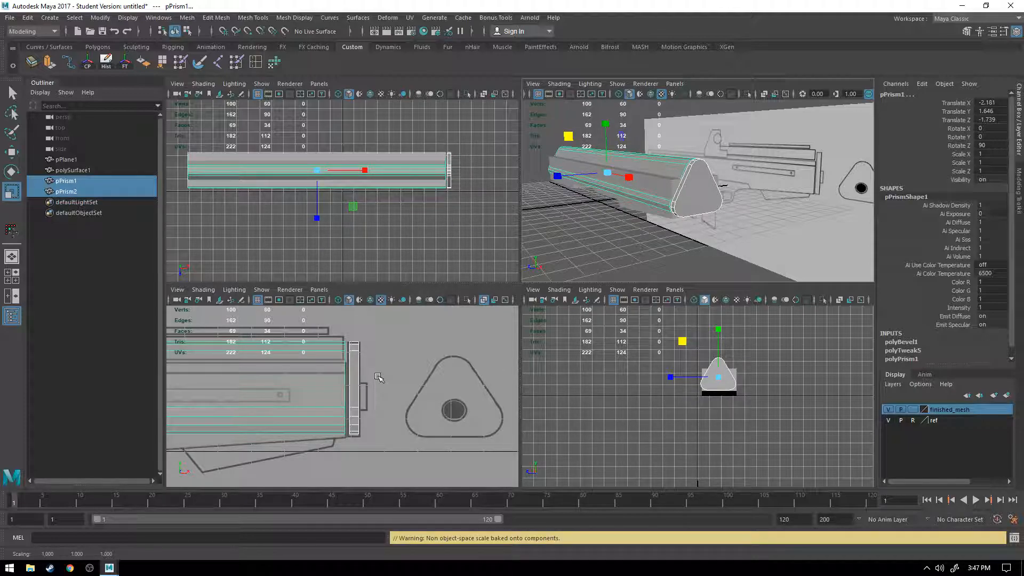
# Step: Widen the body mesh slightly in depth around the enlarged prisms, check the fit from the front end, and deselect it
pyautogui.keyDown('alt'); pyautogui.moveTo(652, 206); pyautogui.dragTo(660, 177); pyautogui.keyUp('alt')
pyautogui.click(667, 184)
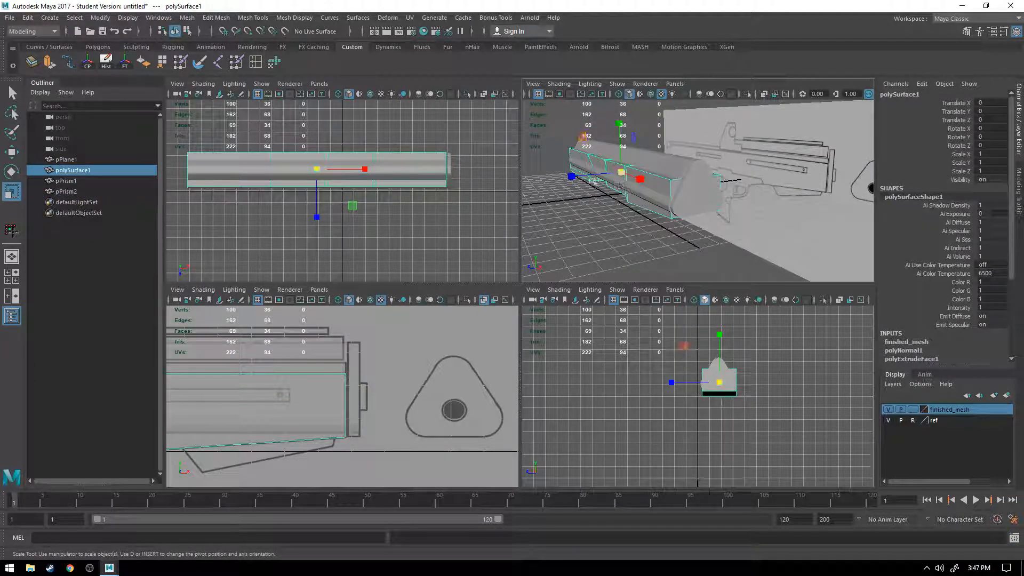
pyautogui.moveTo(572, 176); pyautogui.dragTo(569, 179)
pyautogui.keyDown('alt'); pyautogui.moveTo(805, 224); pyautogui.dragTo(756, 237); pyautogui.keyUp('alt')
pyautogui.scroll(-6, 710, 220)
pyautogui.scroll(-6, 730, 240)
pyautogui.scroll(10, 728, 240)
pyautogui.click(719, 254)
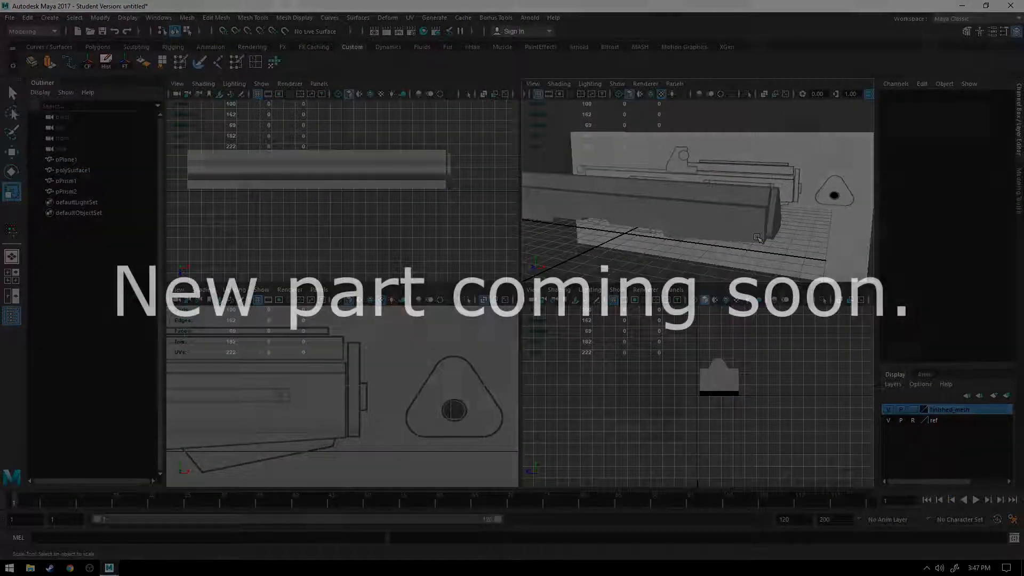